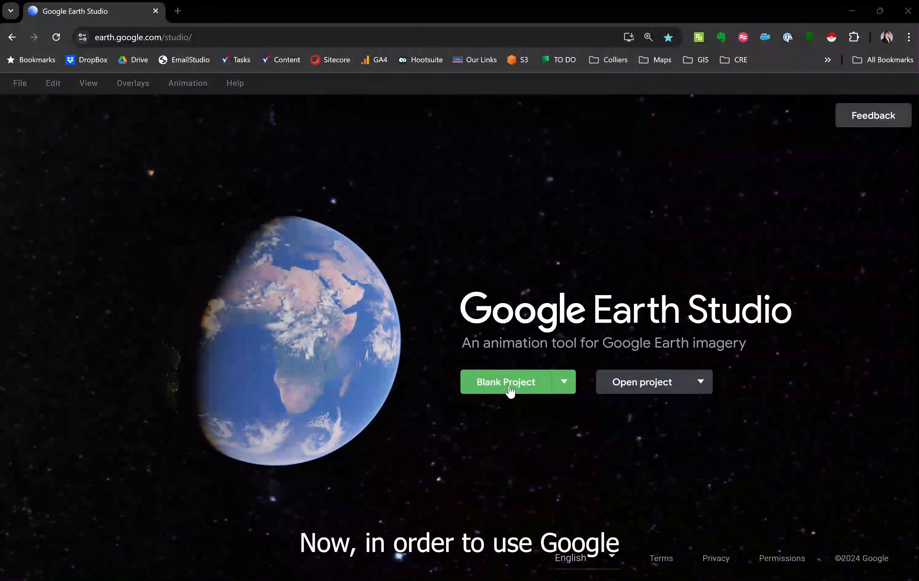
Begin a new blank project and name it "GE Studio X After Effects".
click(506, 382)
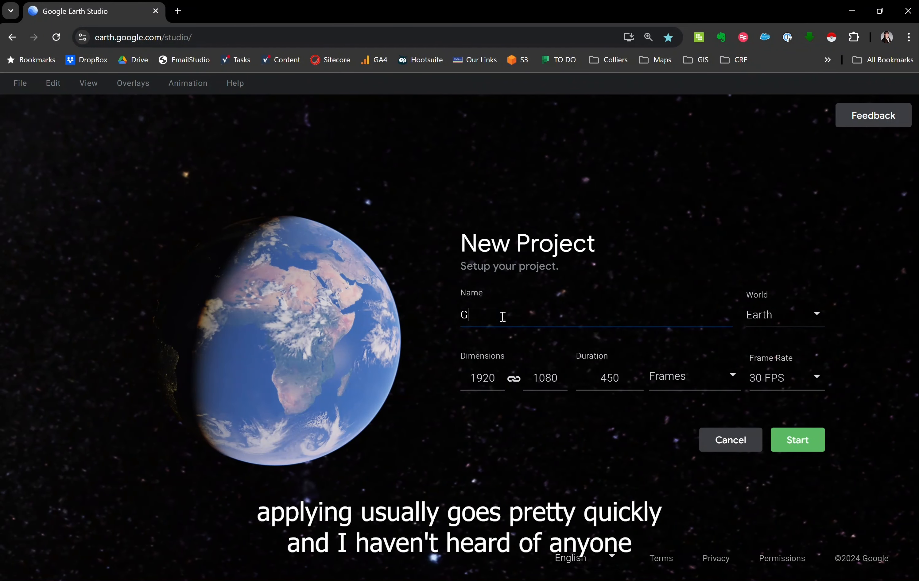
text(udio)
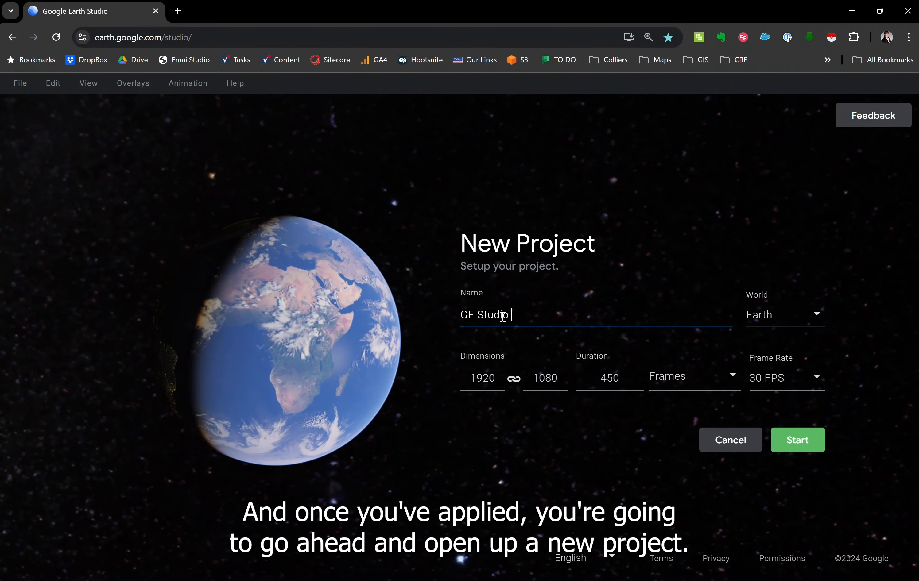
text(X Af)
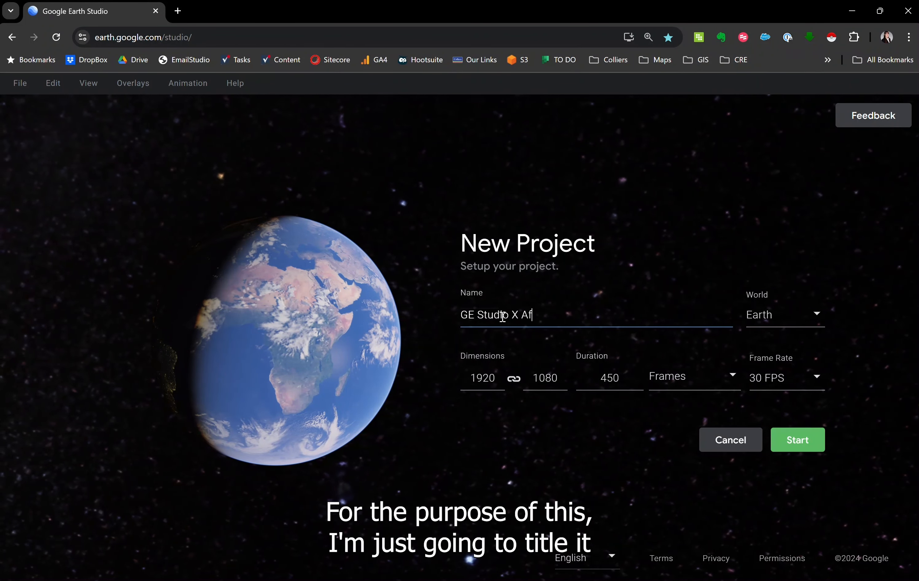
text(ter Effec)
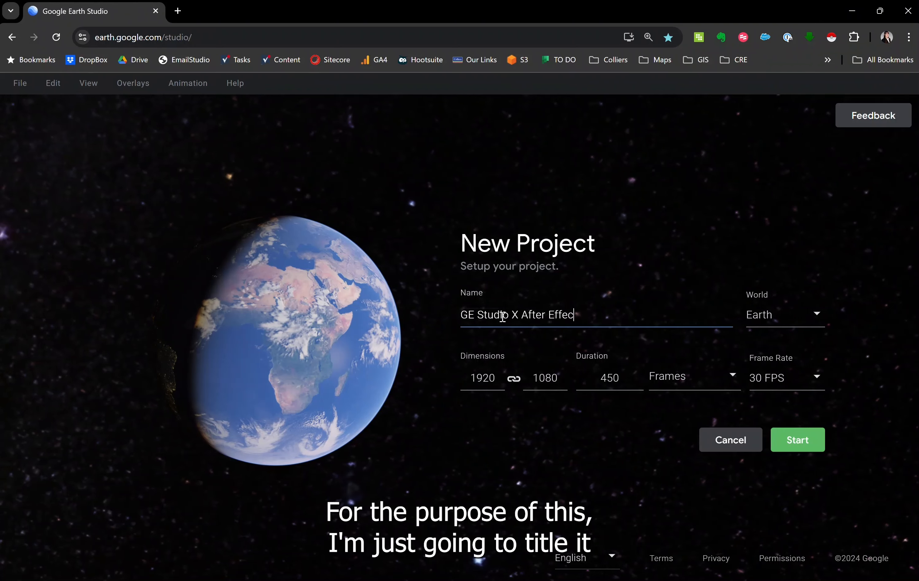
text(ts)
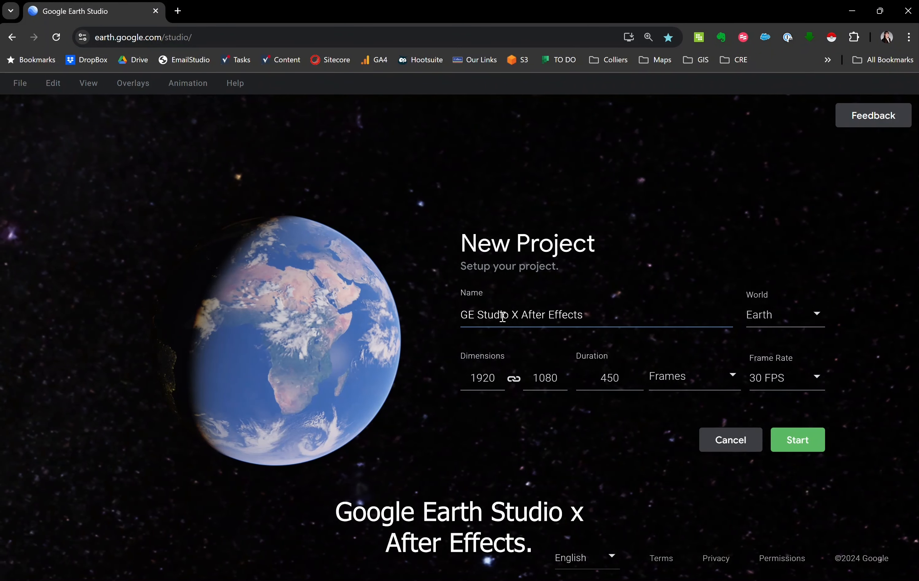
Set the duration format to Timecode with a frame rate of 30 FPS, and start the project.
click(676, 383)
click(683, 437)
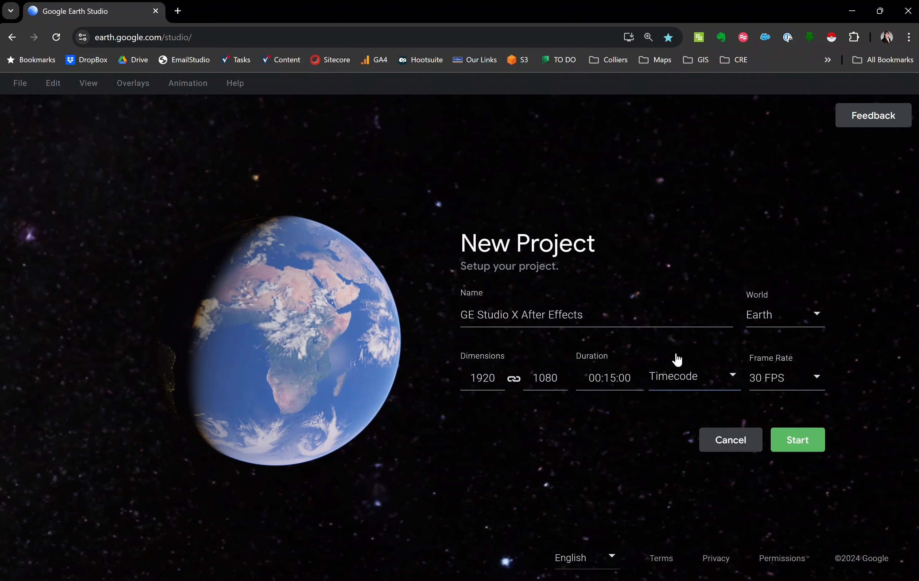
click(783, 383)
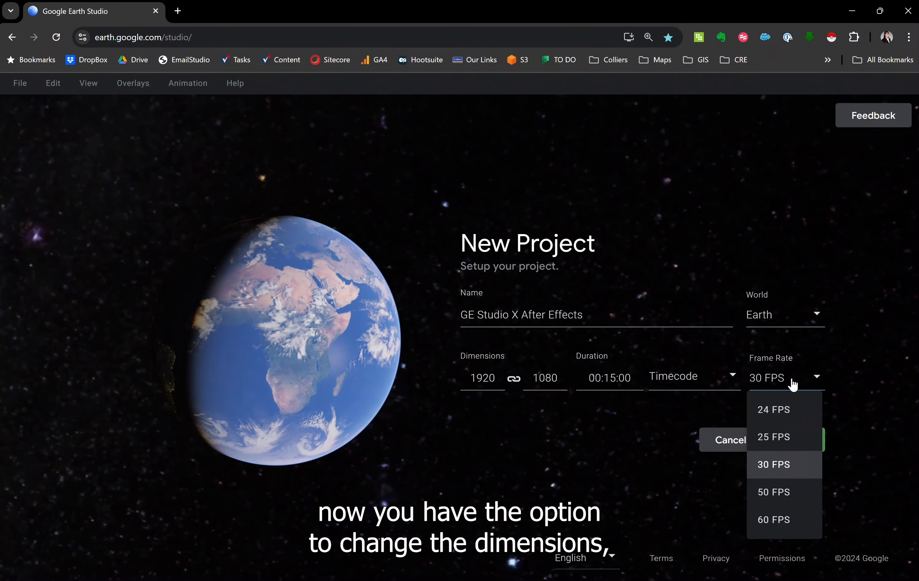
click(771, 465)
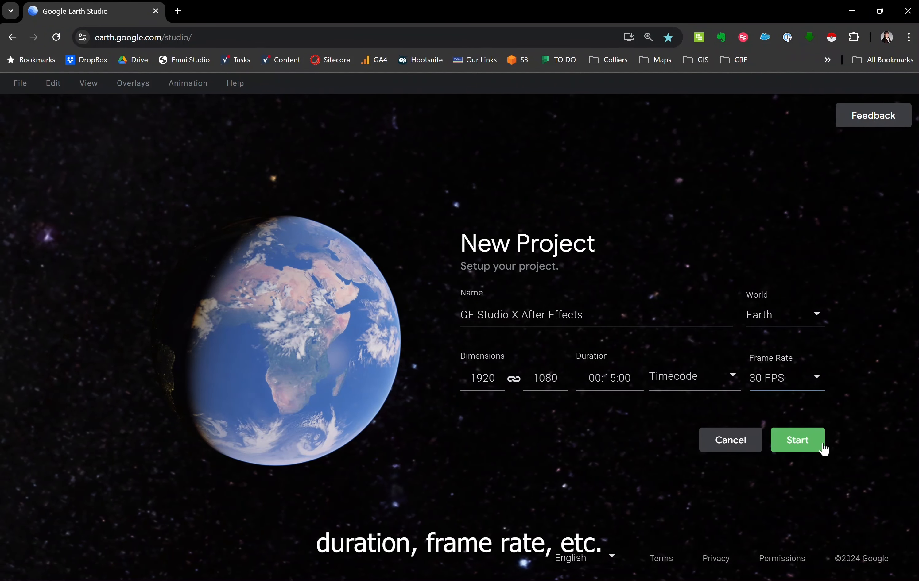
click(800, 443)
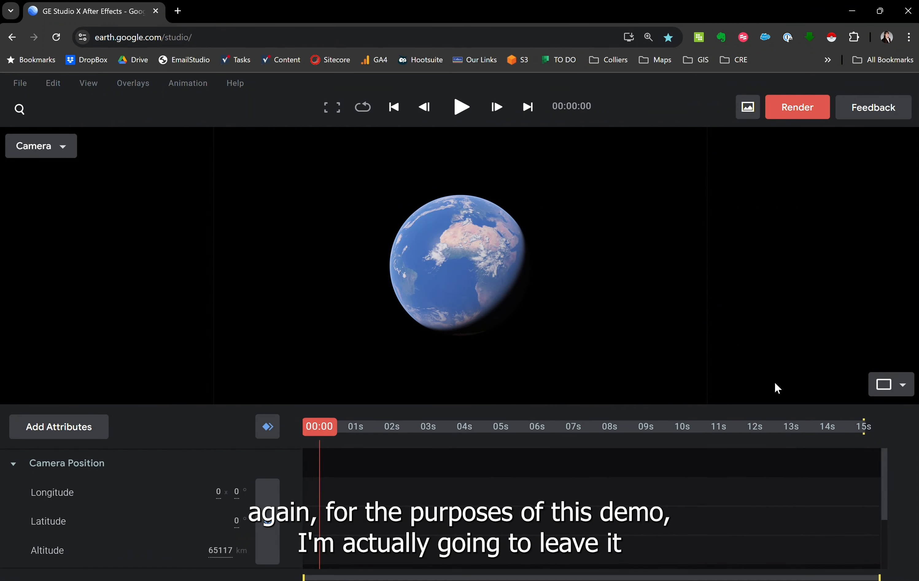
Bring the camera from the whole globe down over the city of Austin, Texas.
drag(421, 258, 457, 272)
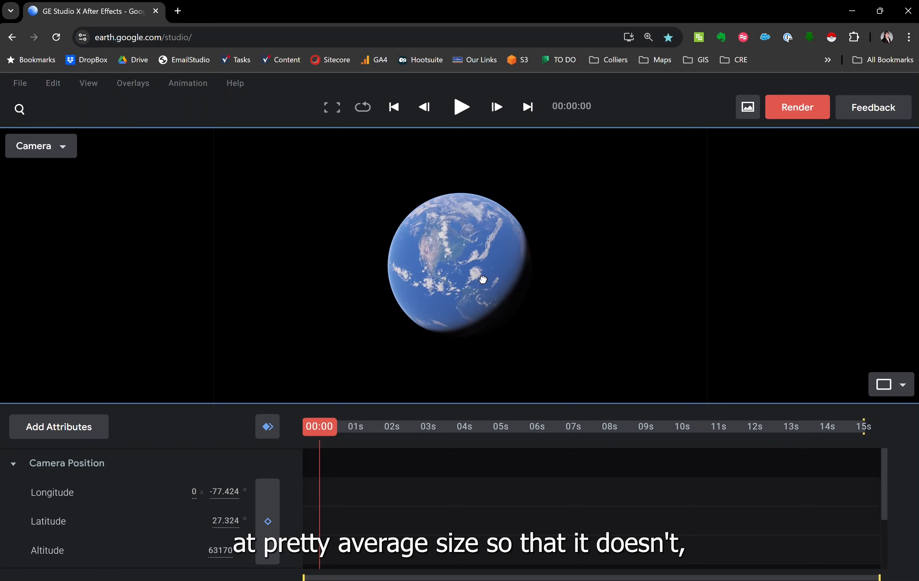
scroll(455, 273, up, 2)
scroll(468, 260, up, 3)
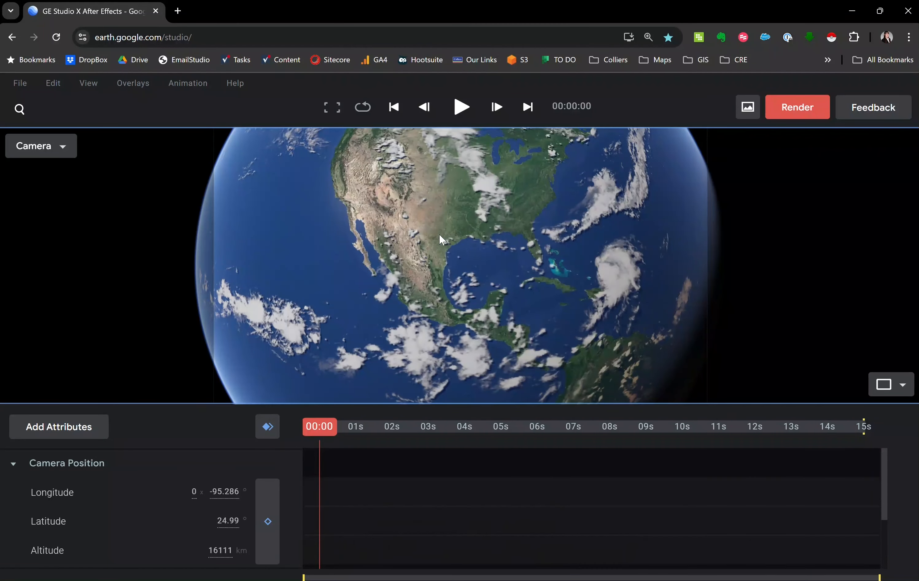
scroll(438, 234, up, 2)
drag(439, 233, 490, 292)
scroll(488, 293, up, 3)
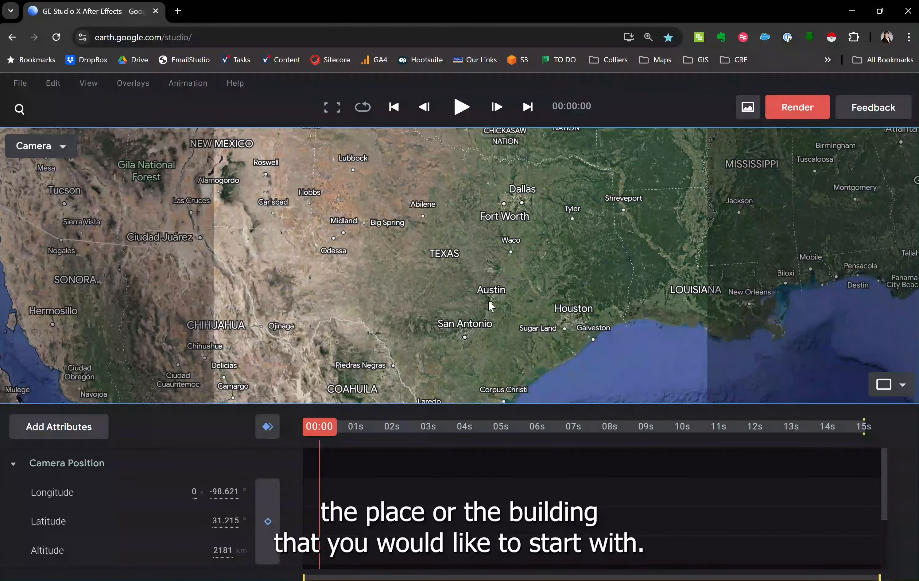
scroll(492, 306, up, 5)
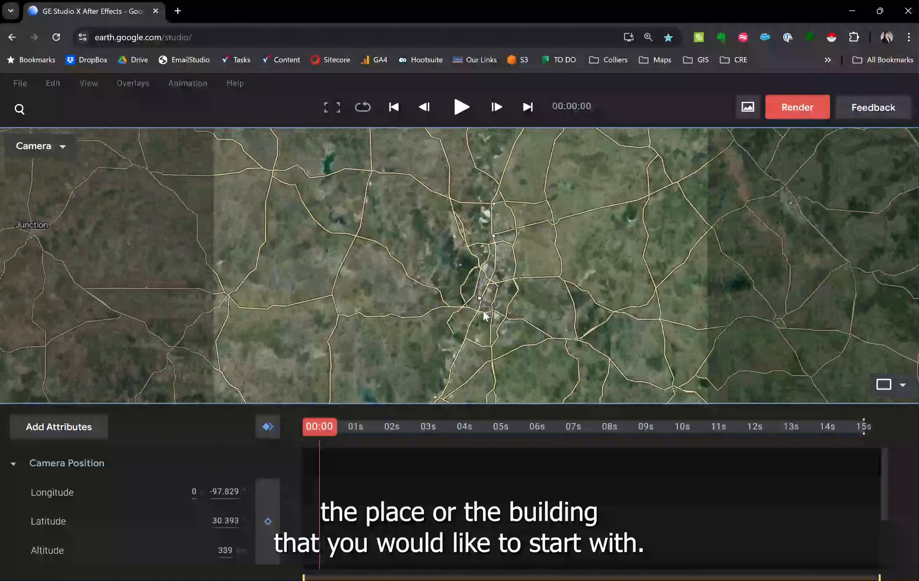
scroll(477, 312, up, 2)
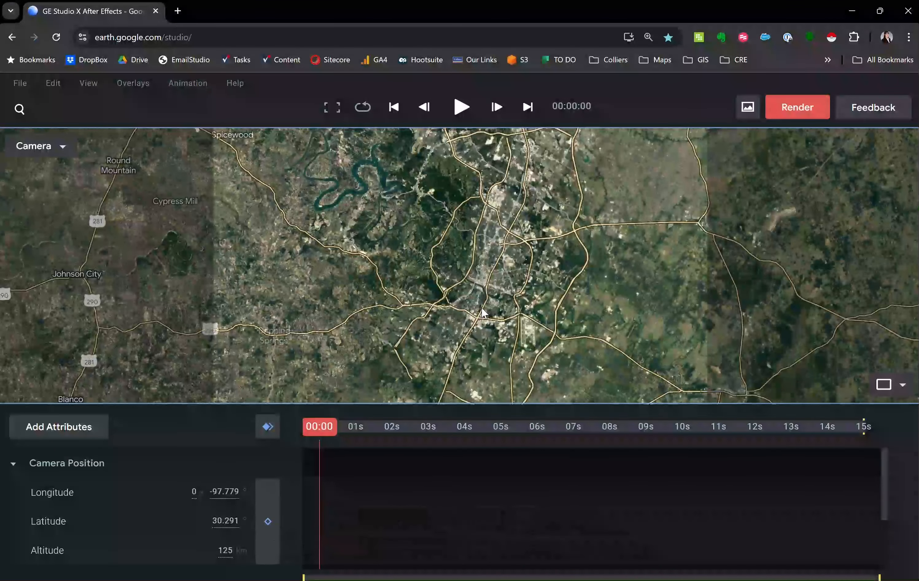
scroll(485, 313, up, 2)
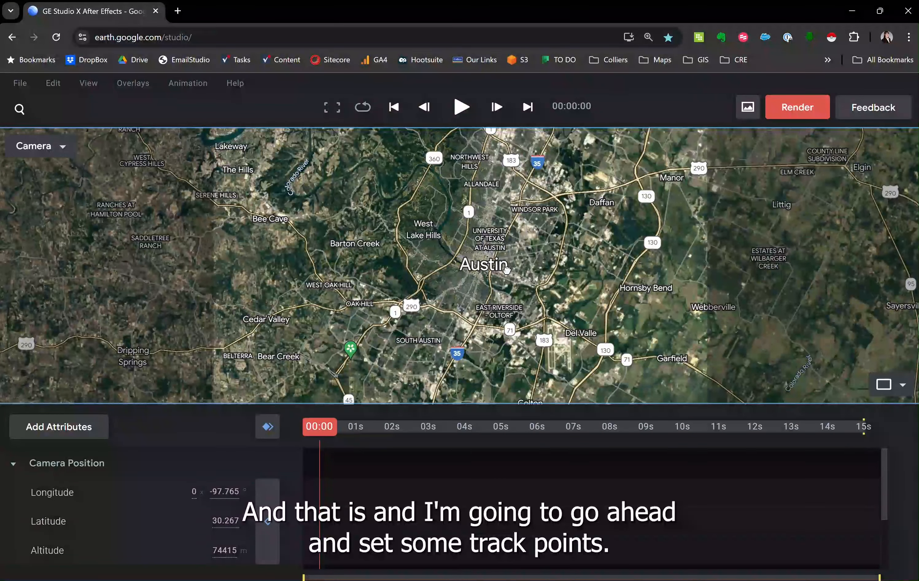
drag(506, 271, 513, 291)
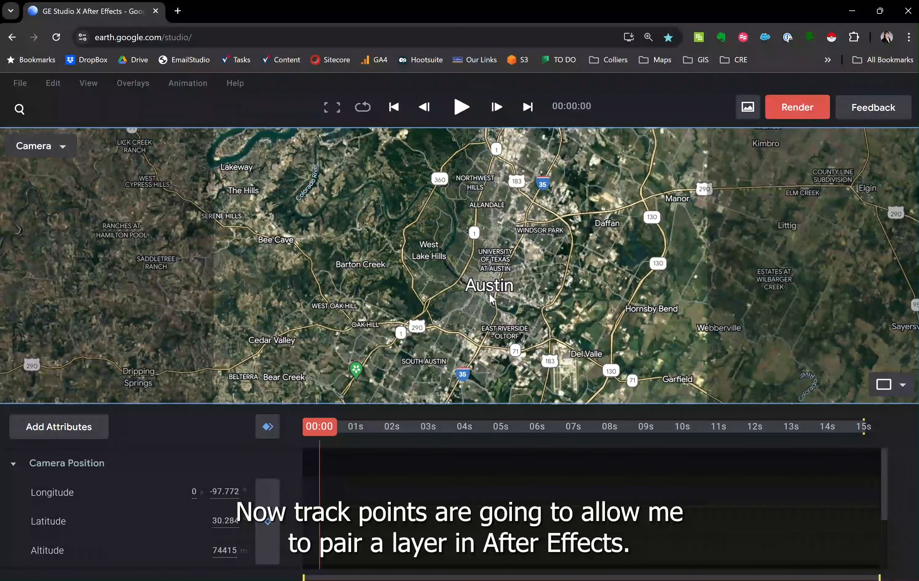
Set a track point on the roof of the downtown Austin building beside the Fareground Austin marker.
scroll(490, 295, up, 10)
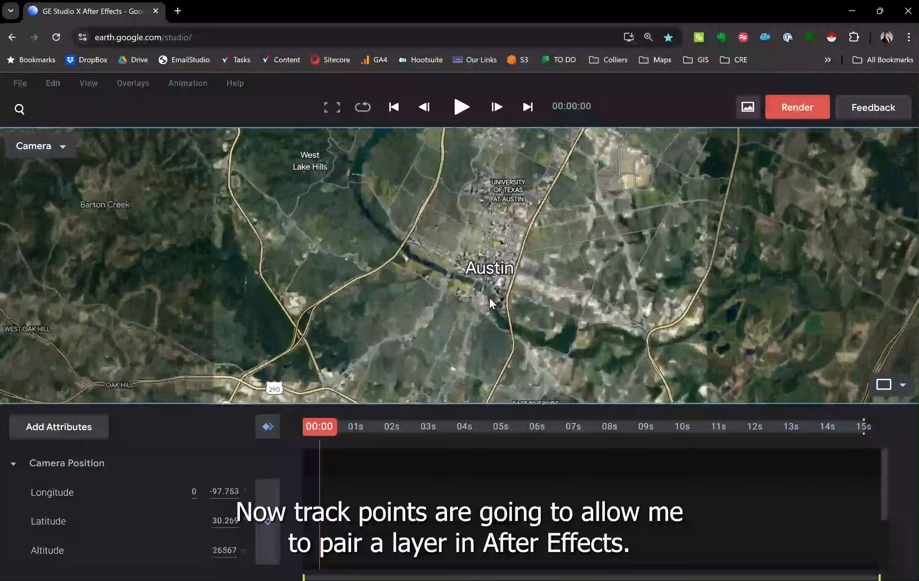
scroll(488, 300, up, 6)
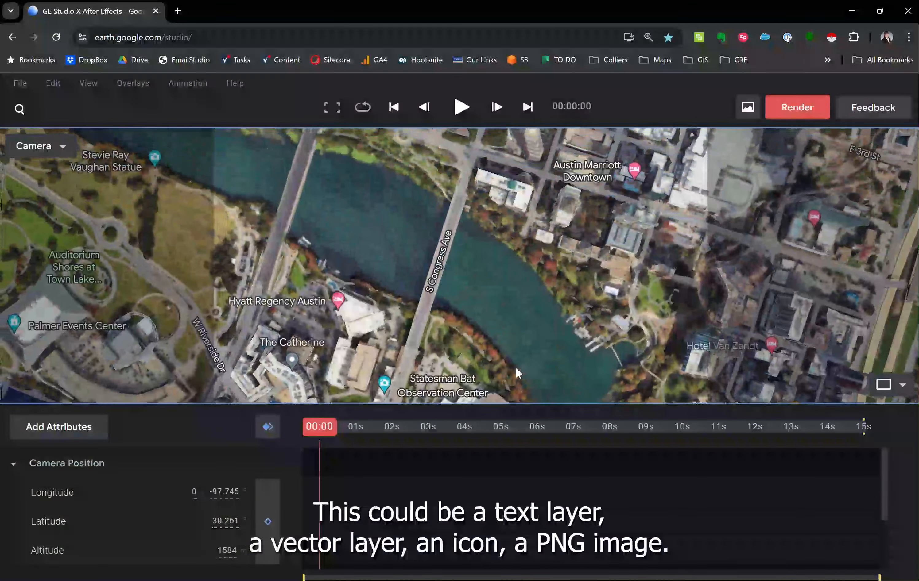
drag(502, 280, 544, 345)
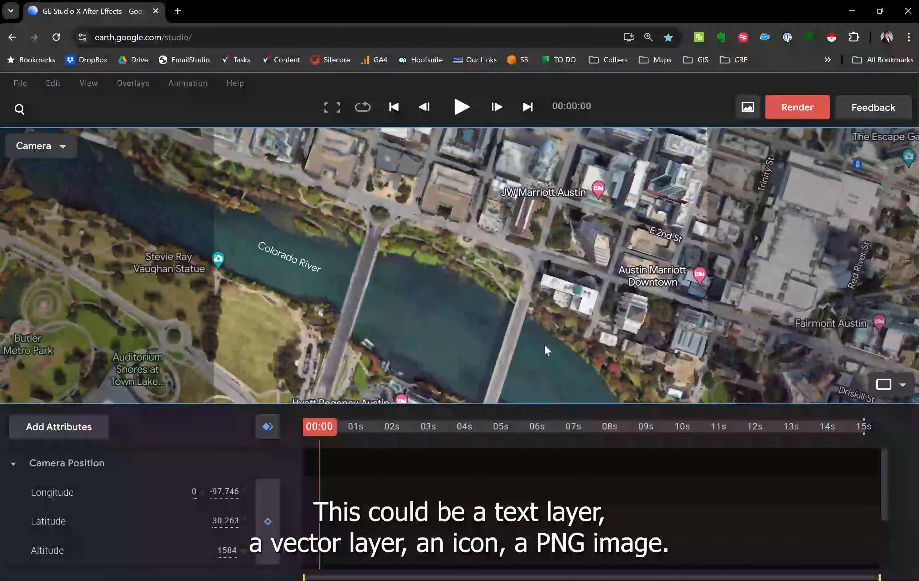
drag(598, 276, 483, 265)
scroll(484, 267, up, 8)
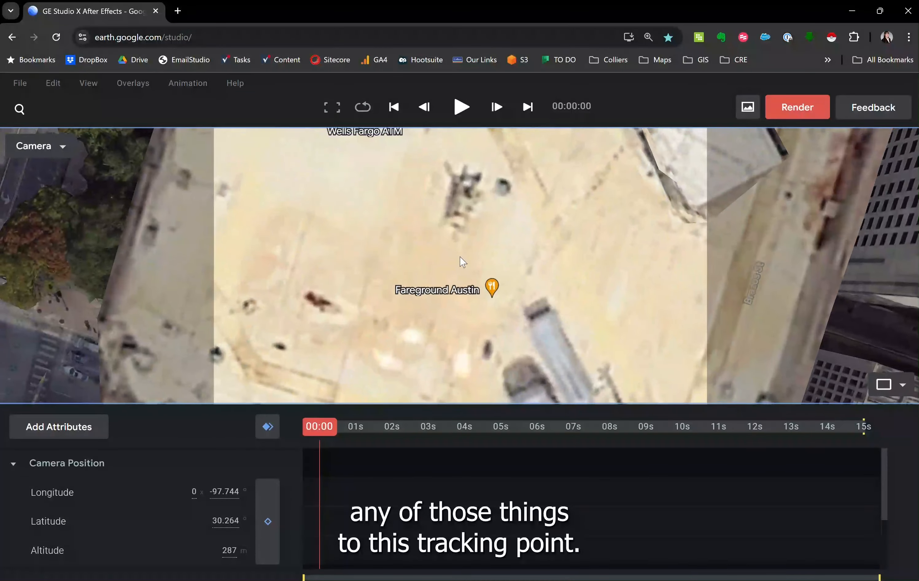
right_click(472, 254)
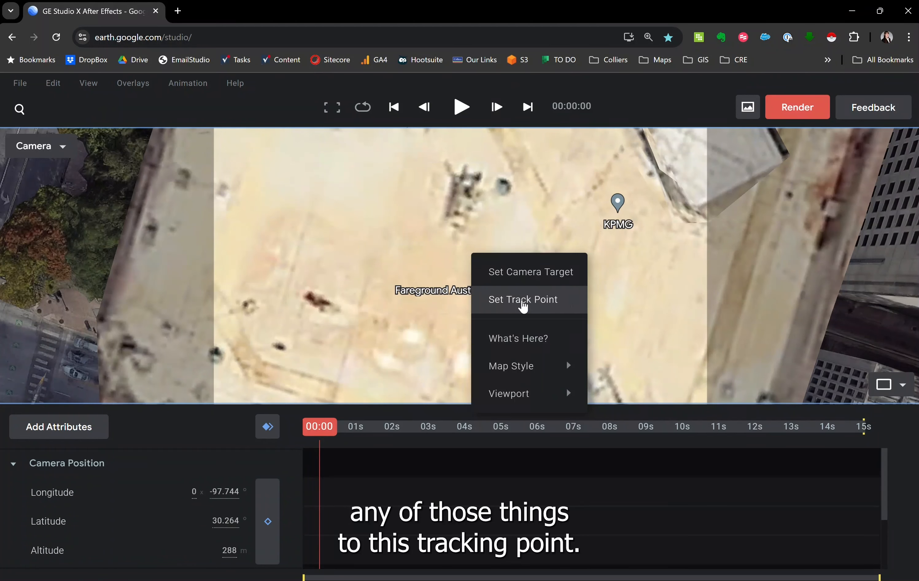
click(520, 301)
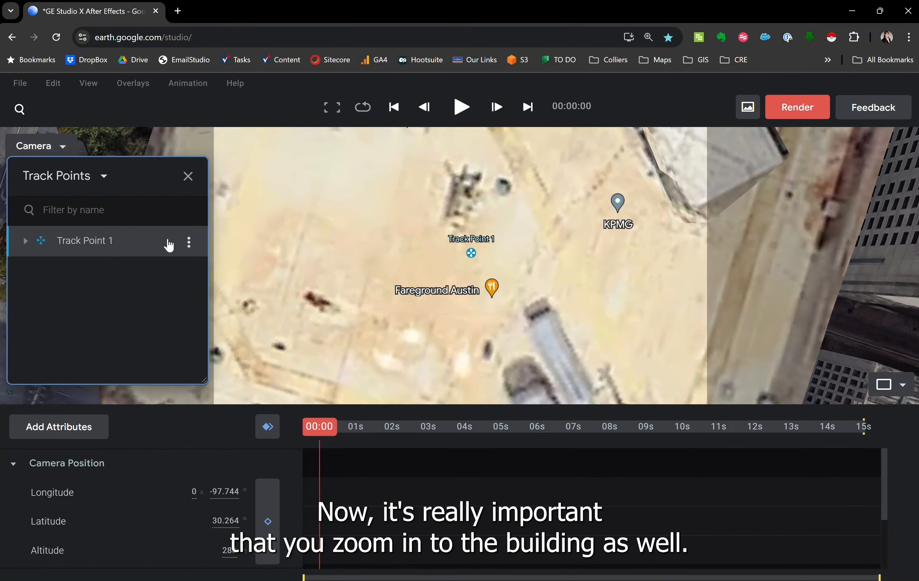
Rename the rooftop track point to "111 Congress Ave".
click(189, 243)
click(149, 278)
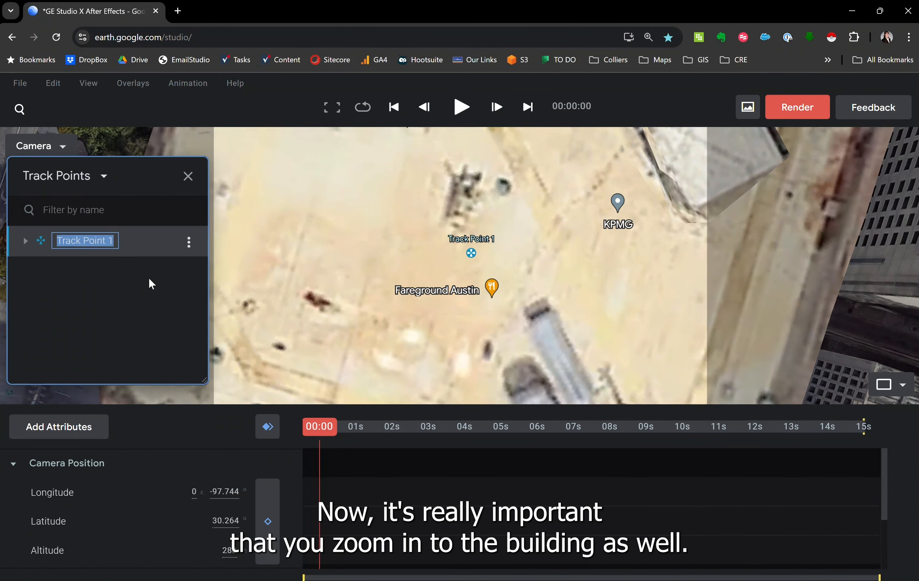
text(111 Cong)
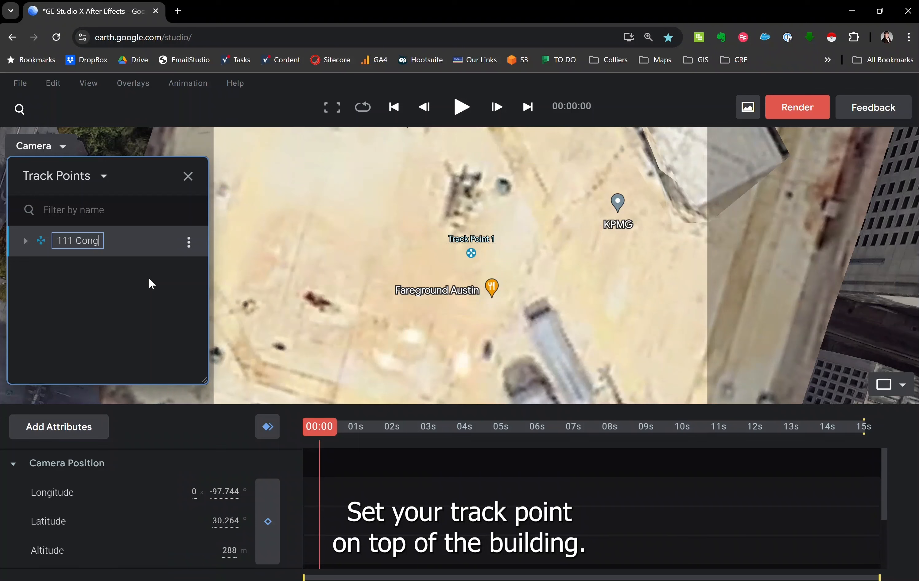
text(ress Ave)
key(Return)
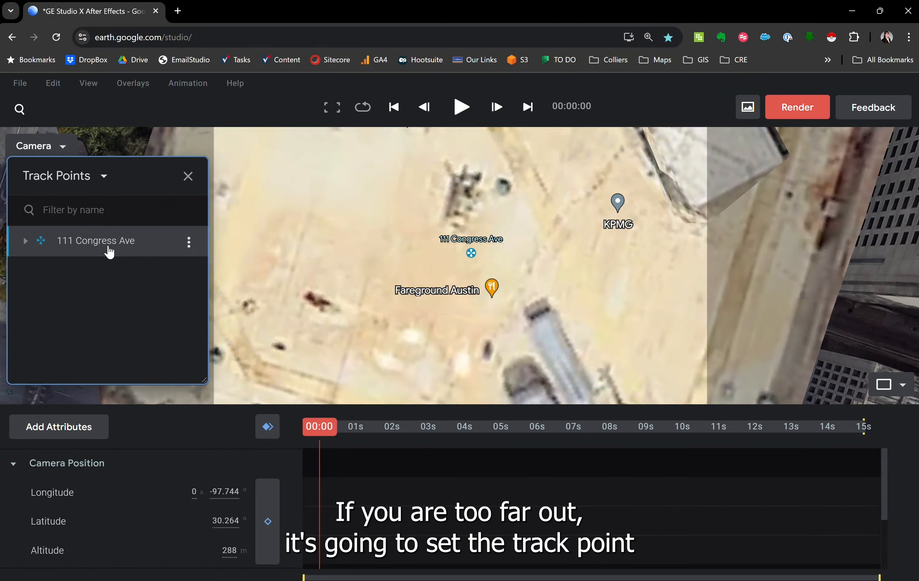
Set a second track point on top of the Texas Capitol dome, framed close up.
scroll(417, 271, down, 5)
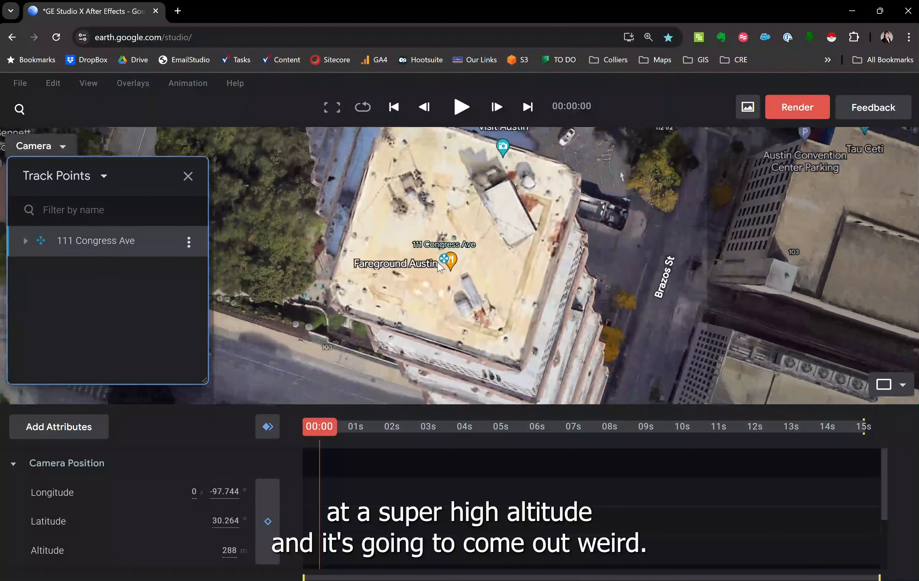
scroll(465, 273, down, 8)
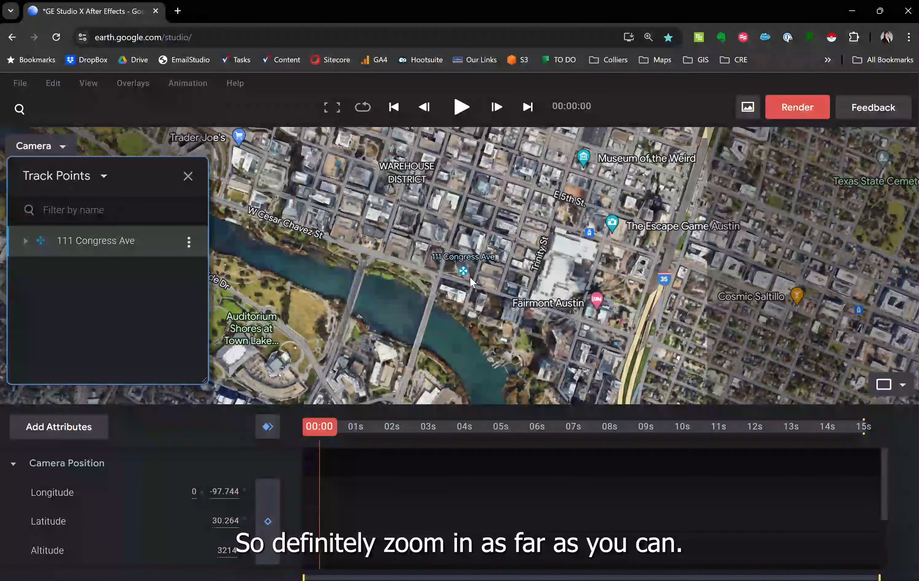
scroll(479, 286, down, 4)
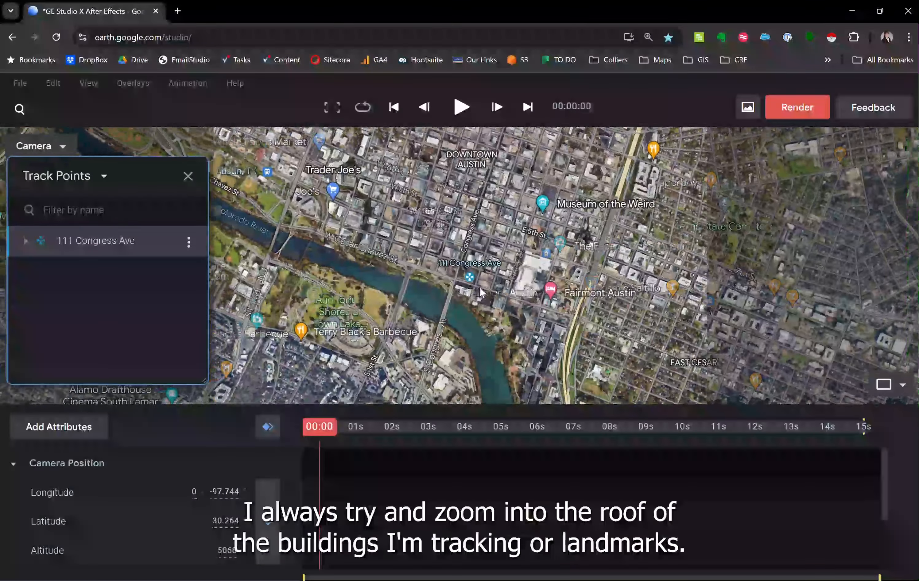
scroll(503, 170, up, 4)
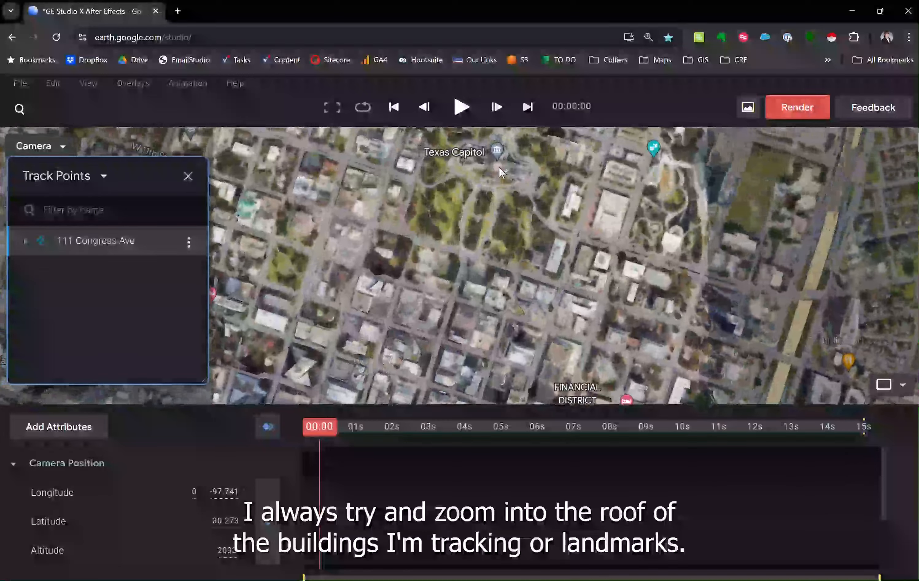
scroll(500, 169, up, 5)
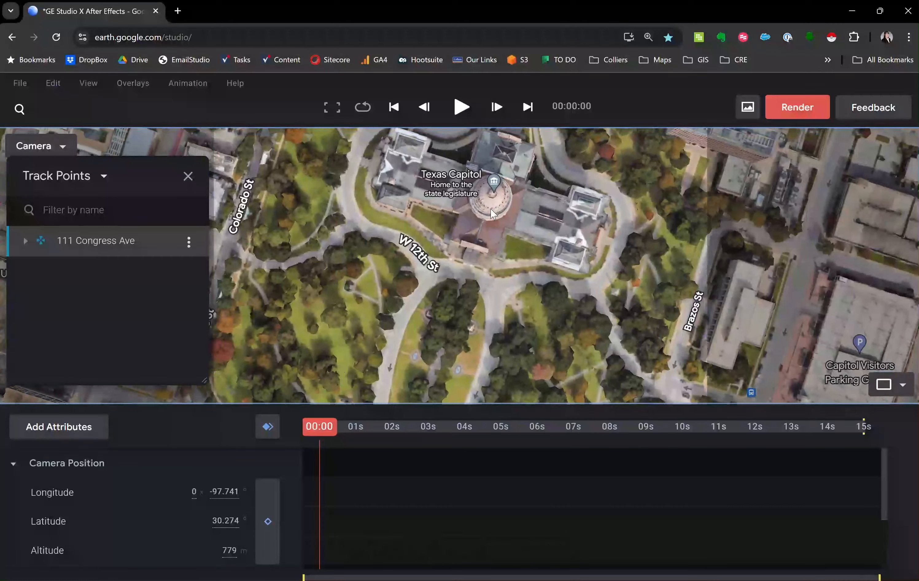
scroll(493, 215, up, 3)
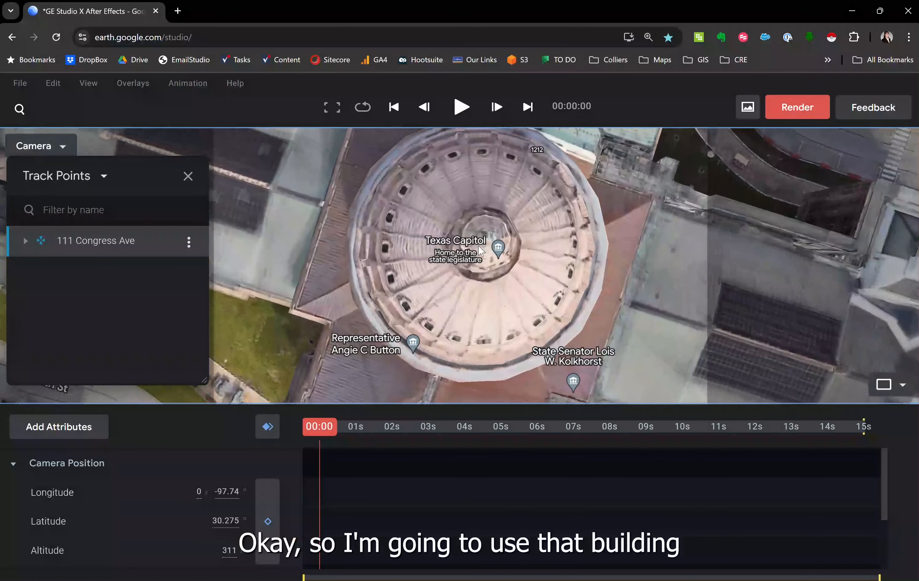
scroll(496, 217, up, 2)
right_click(500, 214)
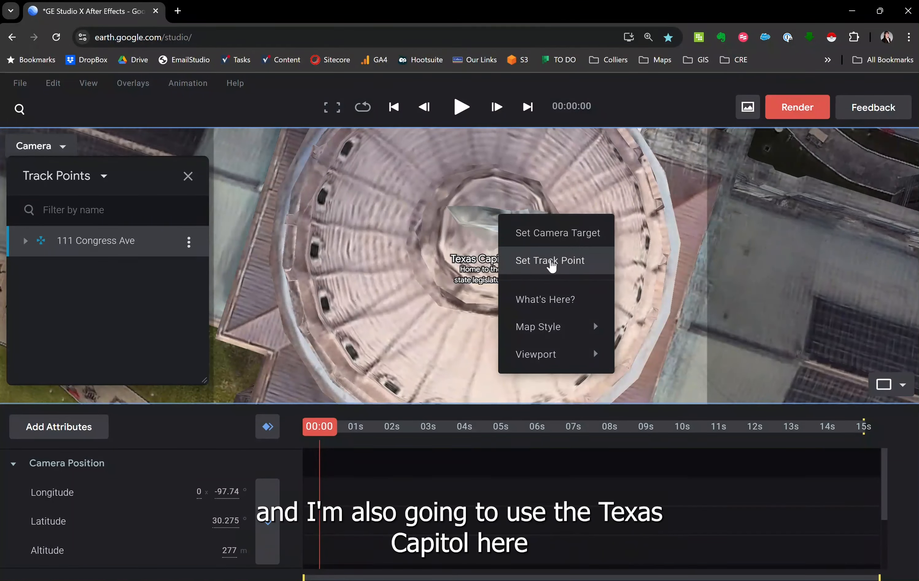
click(552, 261)
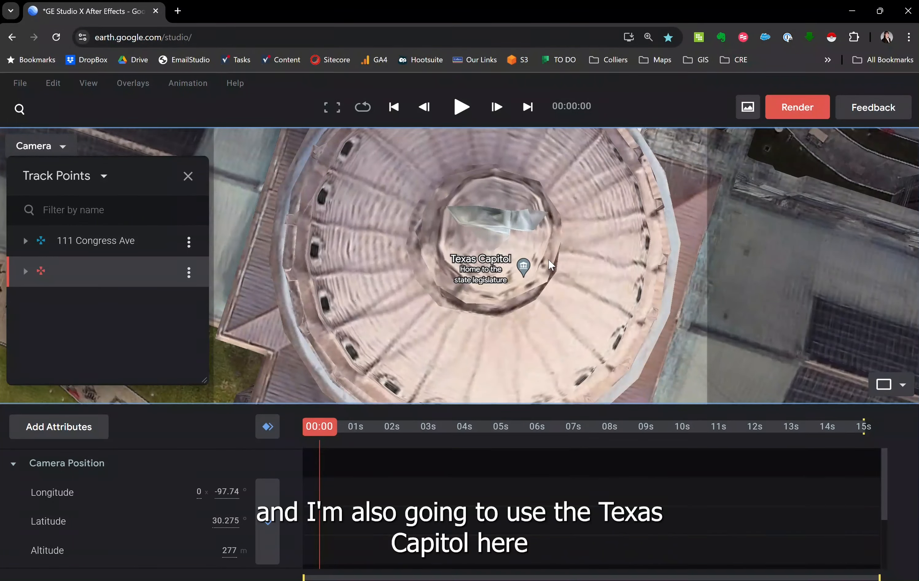
Rename the track point on the Capitol dome to "The Texas Capitol".
click(189, 273)
click(146, 318)
text(T)
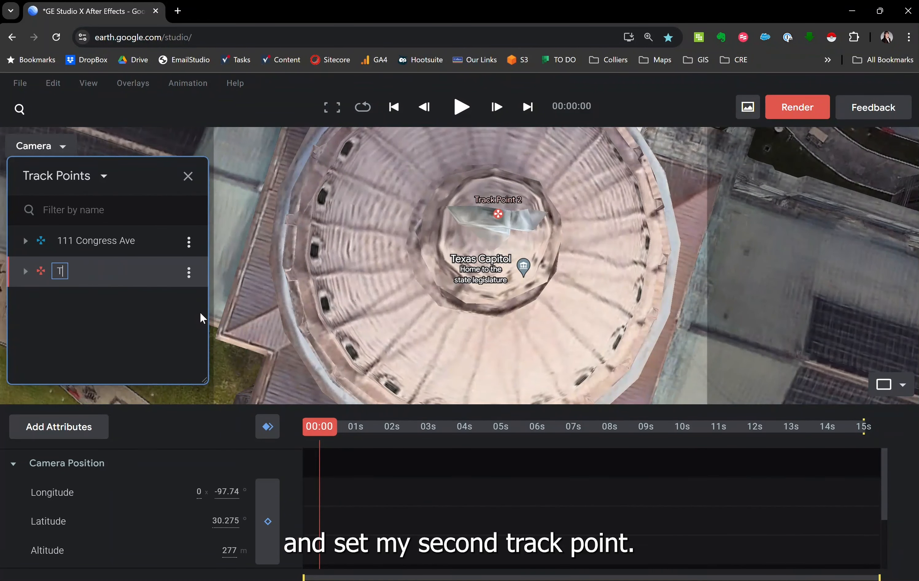
text(he Texas Cap)
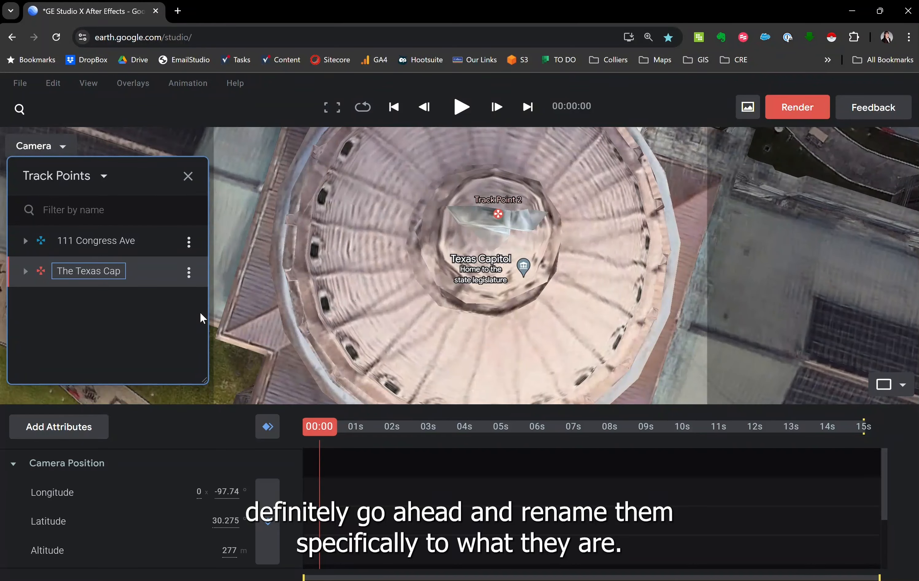
text(itol)
key(Return)
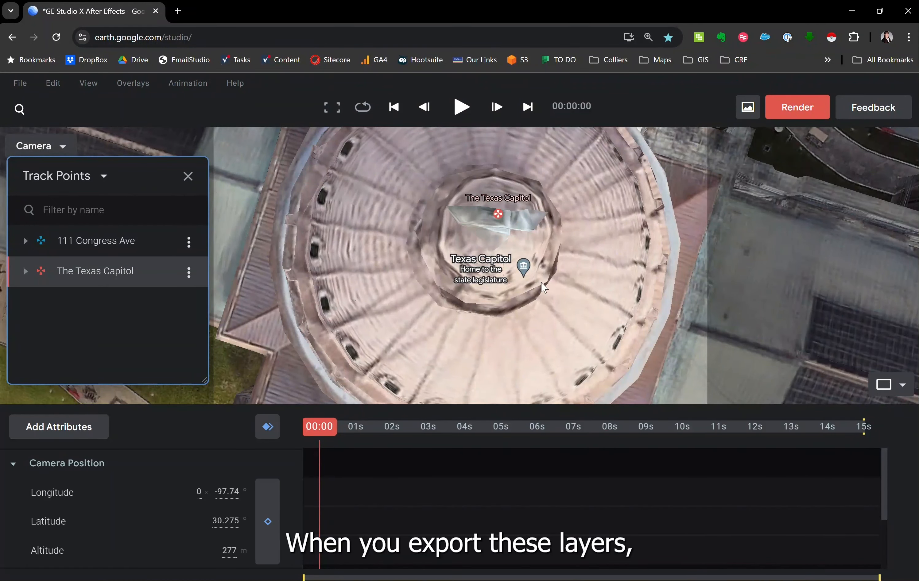
Pull the camera back from the Capitol dome and bring it over the river just south of downtown Austin.
scroll(542, 287, down, 5)
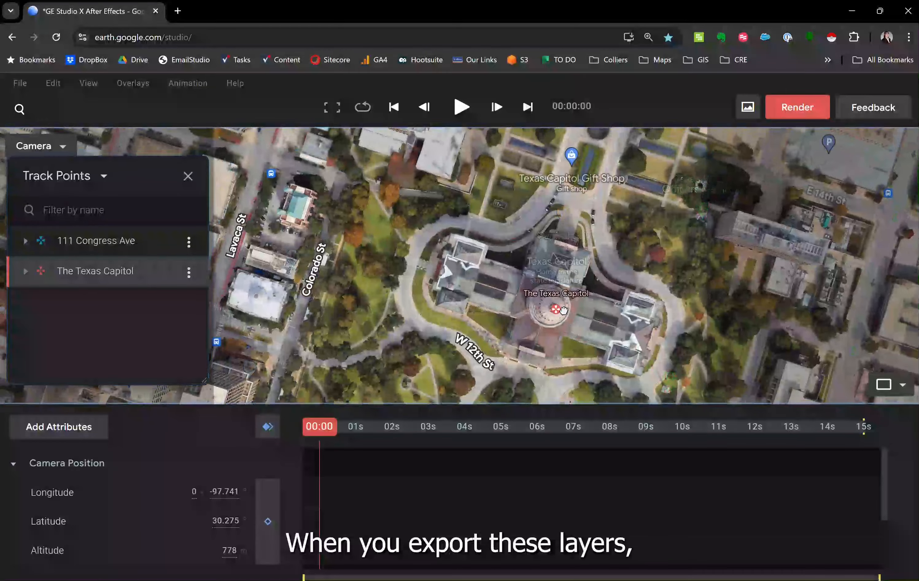
scroll(563, 310, down, 5)
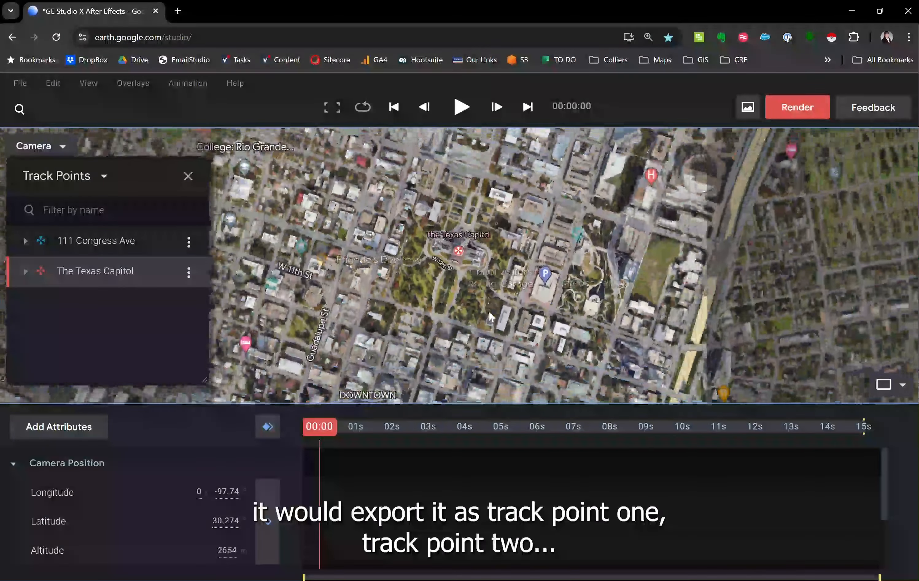
drag(472, 351, 530, 197)
drag(495, 365, 513, 263)
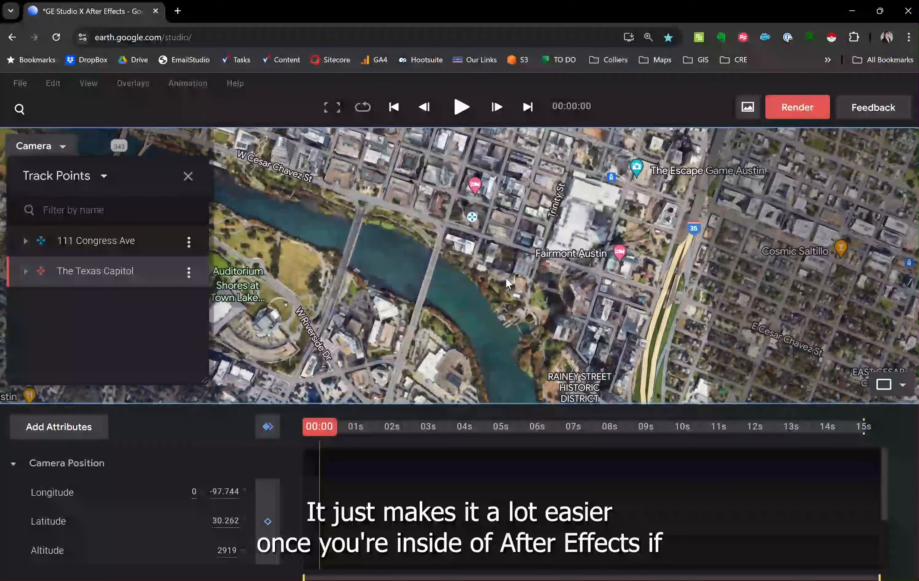
drag(507, 315, 574, 237)
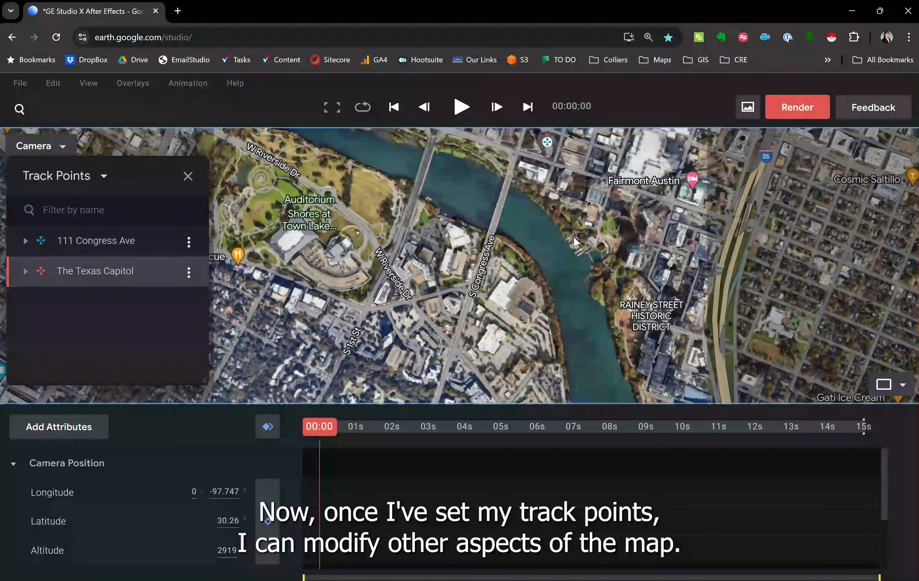
drag(479, 244, 506, 271)
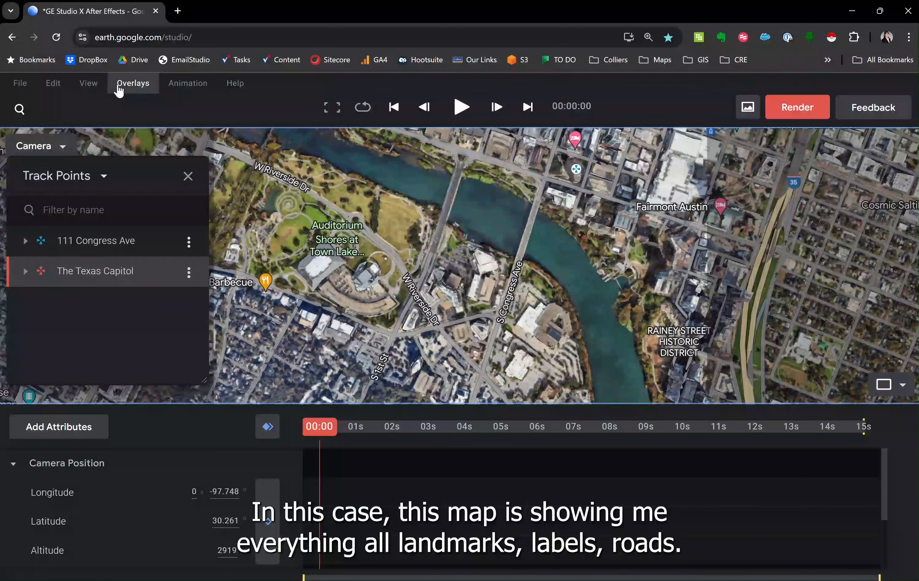
Switch the map style to Clean and save the project as "GE Studio X After Effects" in My Projects.
click(91, 85)
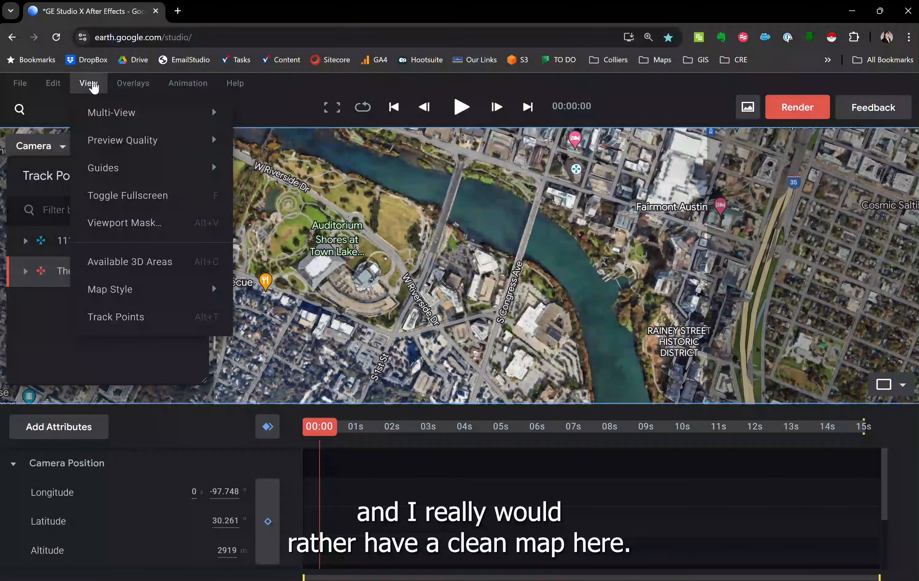
mouse_move(122, 87)
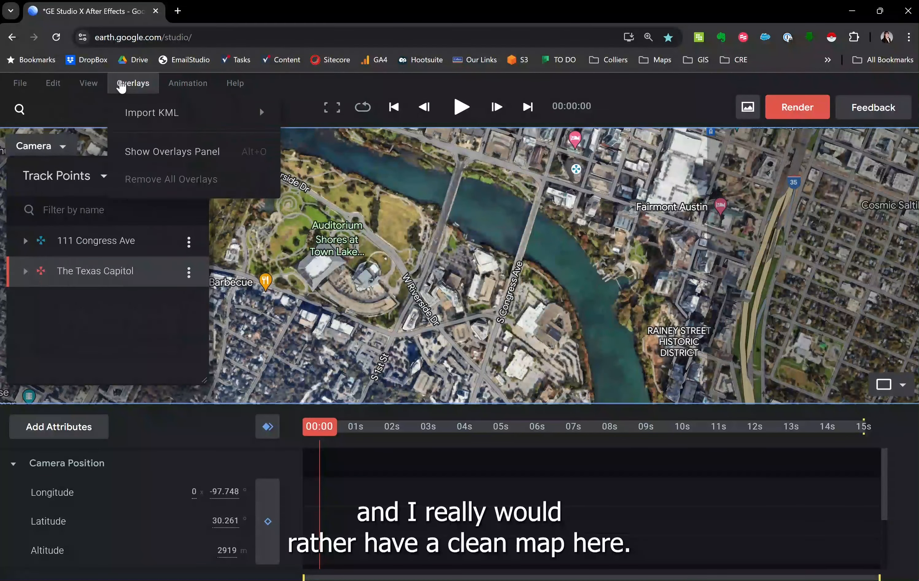
mouse_move(23, 87)
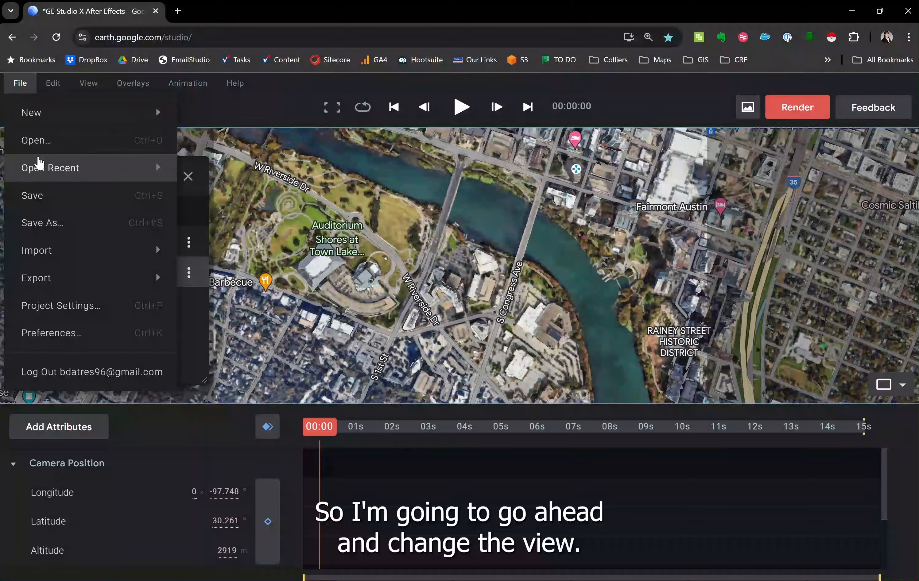
mouse_move(48, 167)
mouse_move(88, 83)
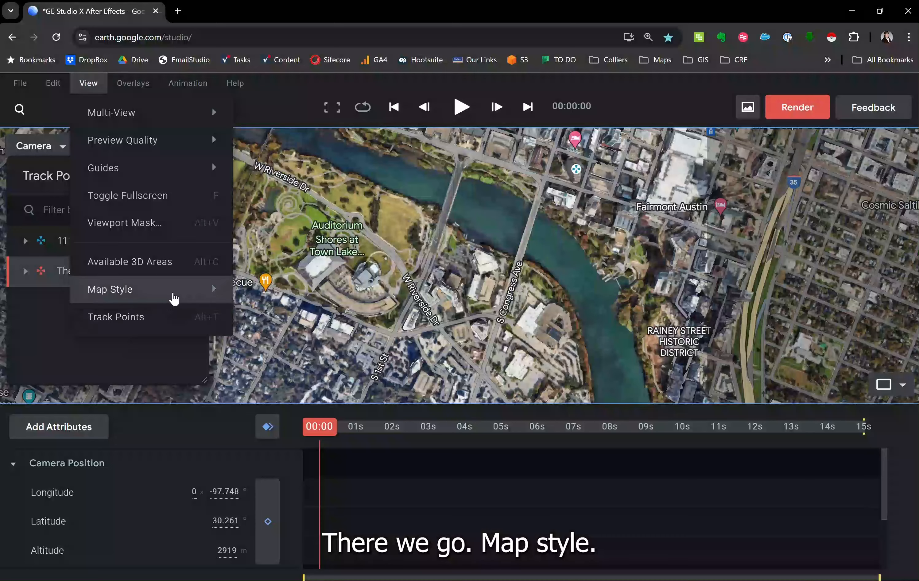
mouse_move(174, 299)
click(285, 299)
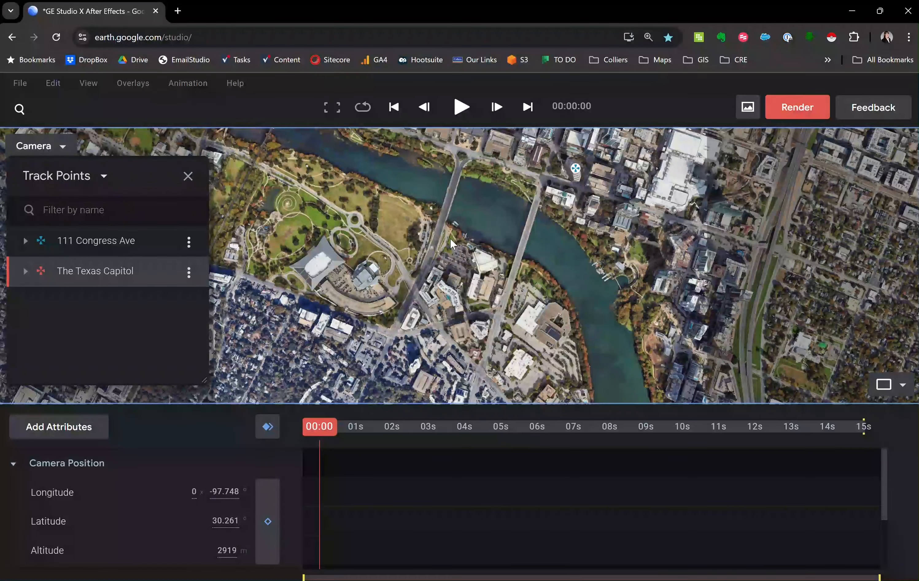
key(ctrl+s)
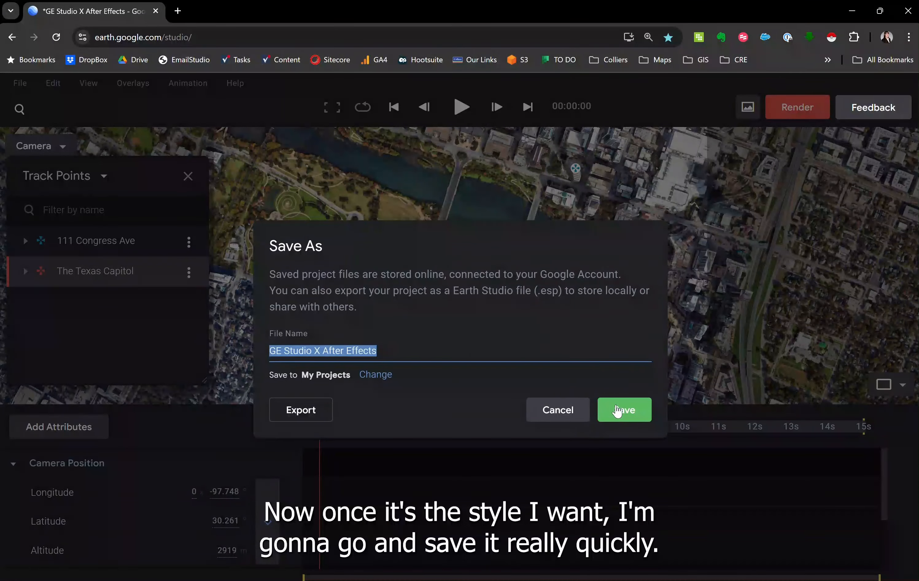
click(617, 409)
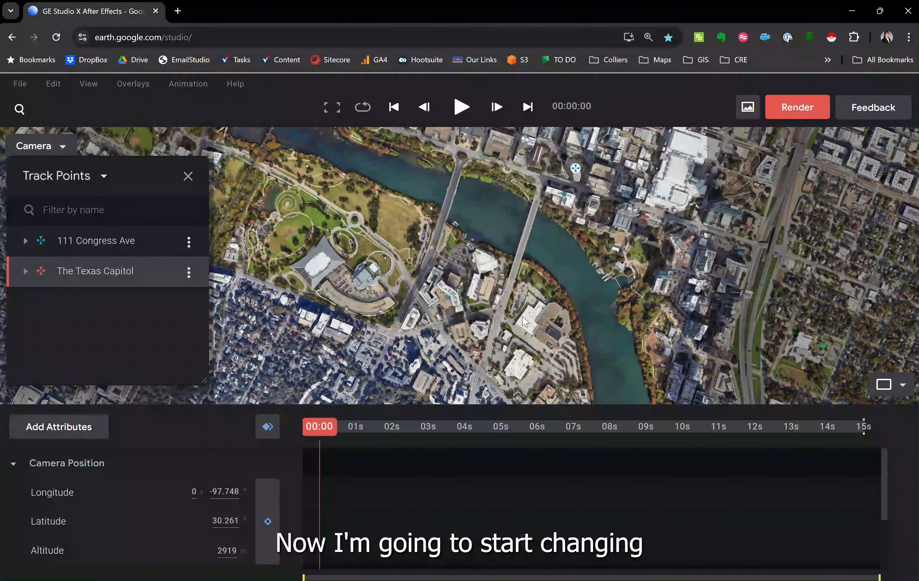
Tilt the camera into an oblique view of the downtown skyline from across the river and keyframe all camera attributes at 00:00.
drag(522, 317, 543, 283)
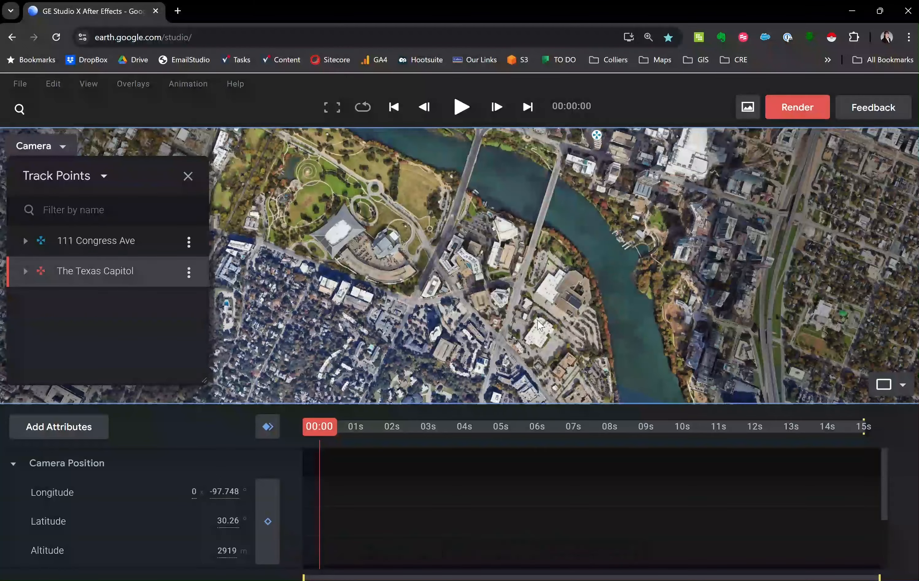
drag(539, 325, 545, 245)
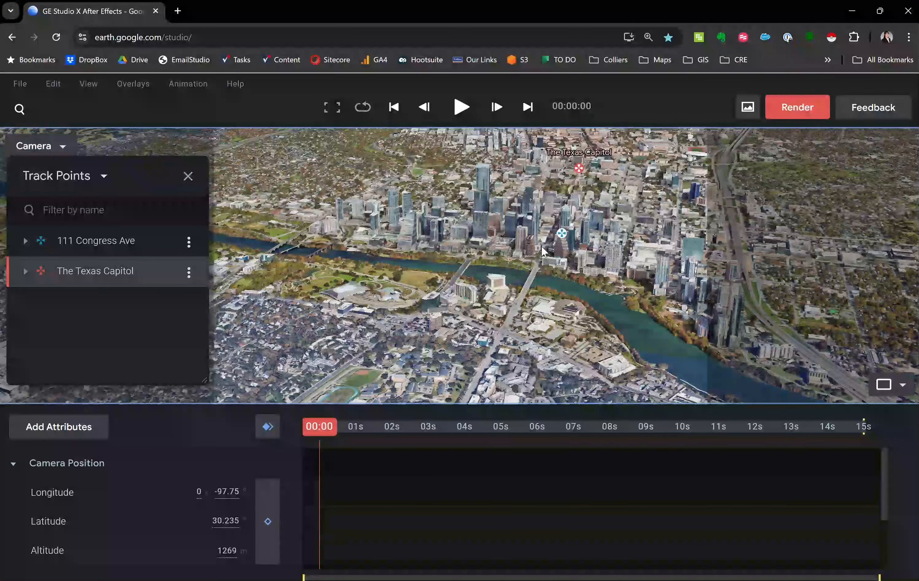
drag(521, 294, 588, 299)
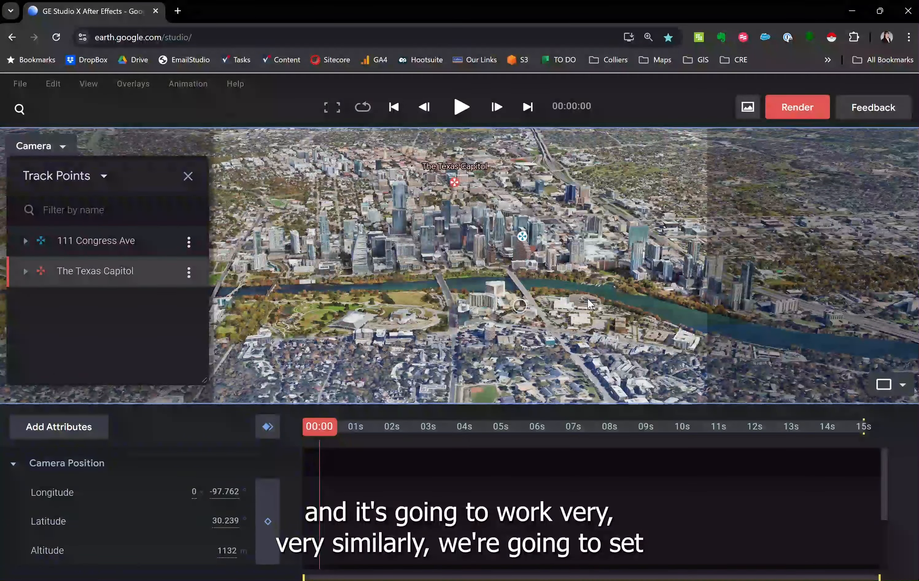
scroll(589, 297, up, 3)
mouse_move(592, 289)
mouse_down()
mouse_move(590, 264)
mouse_move(559, 311)
mouse_move(560, 300)
mouse_up()
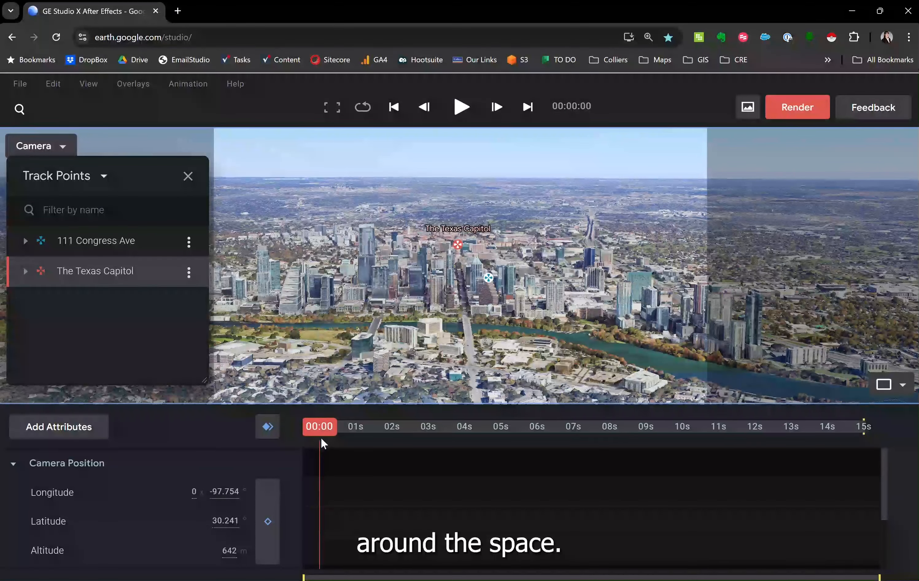
click(269, 429)
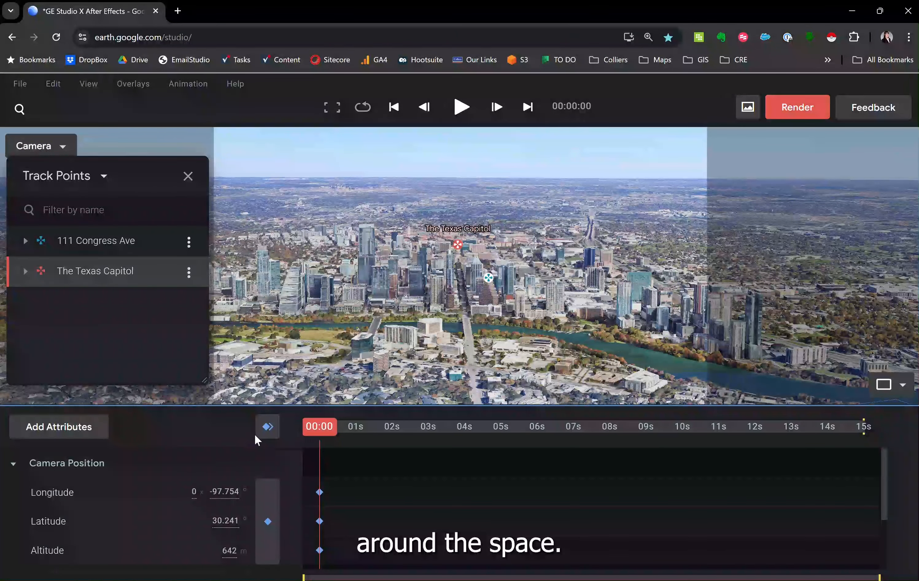
drag(321, 425, 366, 427)
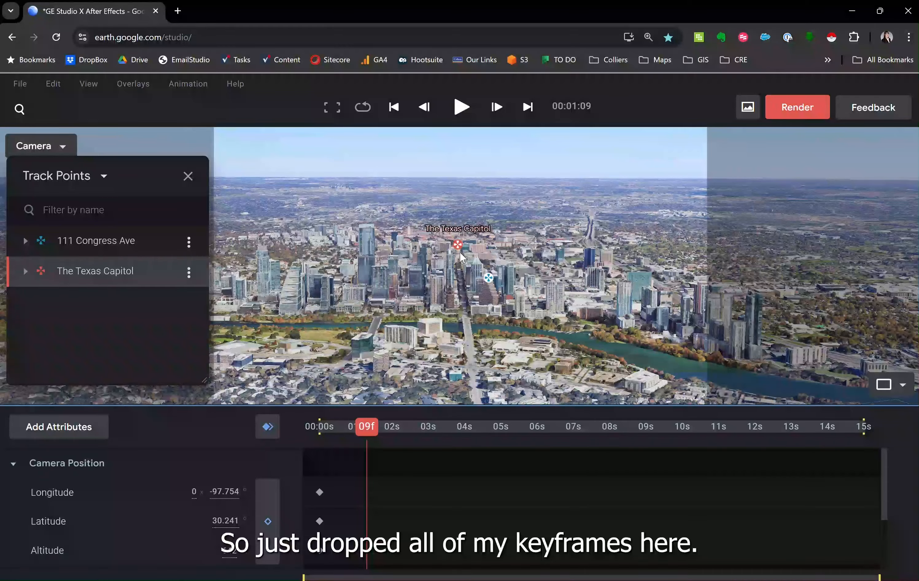
drag(461, 257, 461, 284)
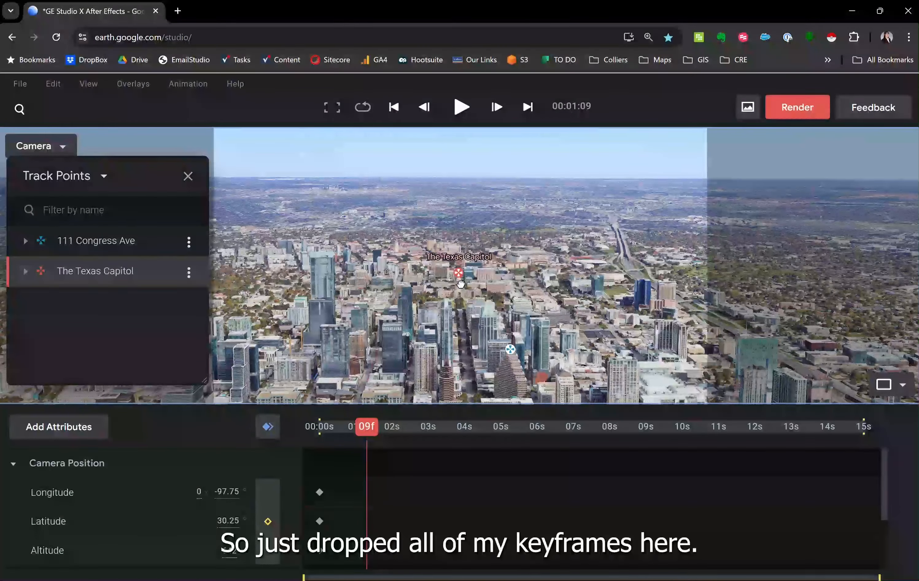
drag(462, 286, 465, 281)
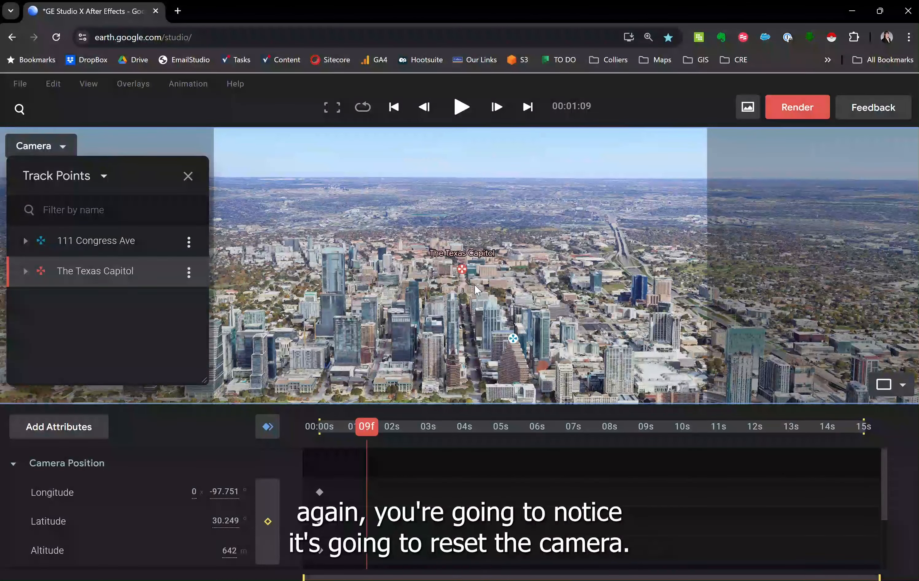
drag(503, 249, 503, 265)
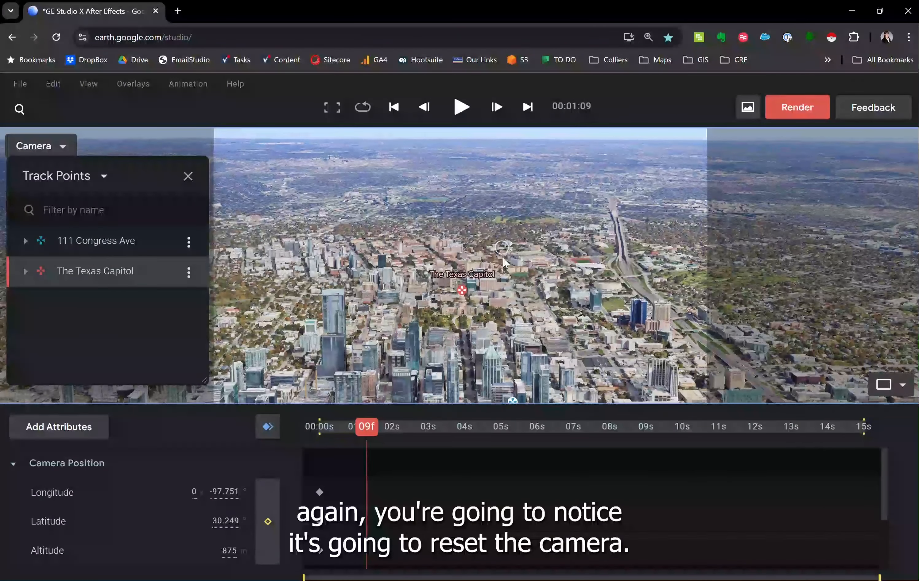
At 15 seconds, move the camera in close, rotate and lower it toward the 111 Congress Ave building, and keyframe all camera attributes.
drag(361, 429, 869, 450)
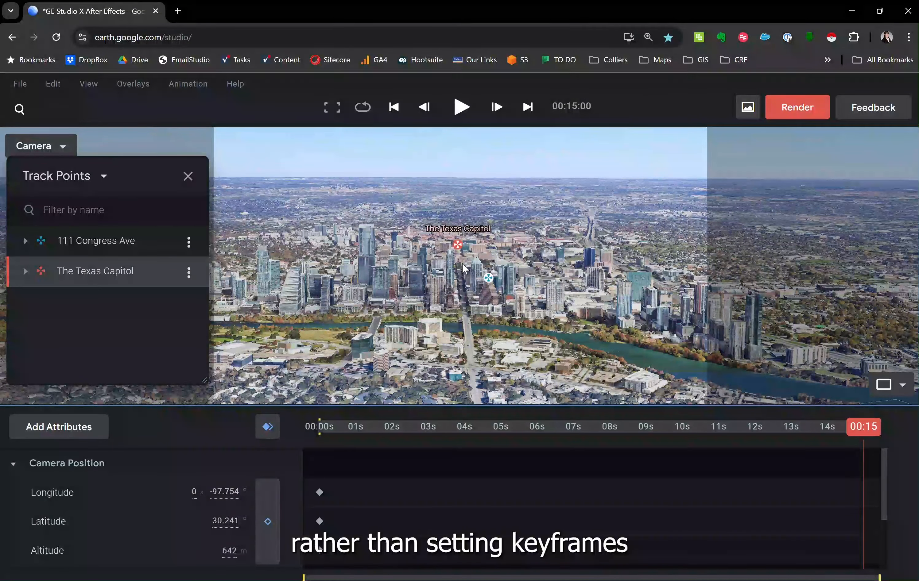
scroll(462, 263, up, 5)
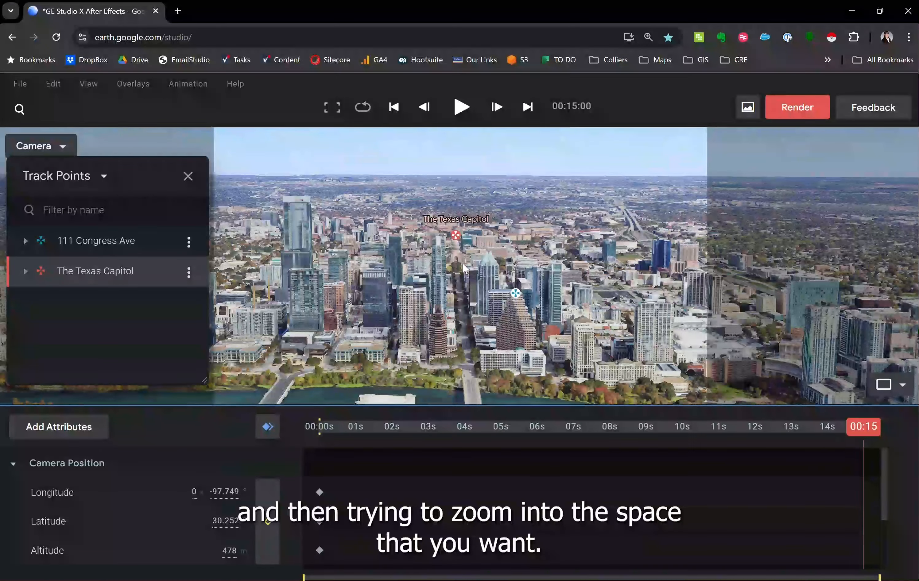
scroll(469, 333, up, 4)
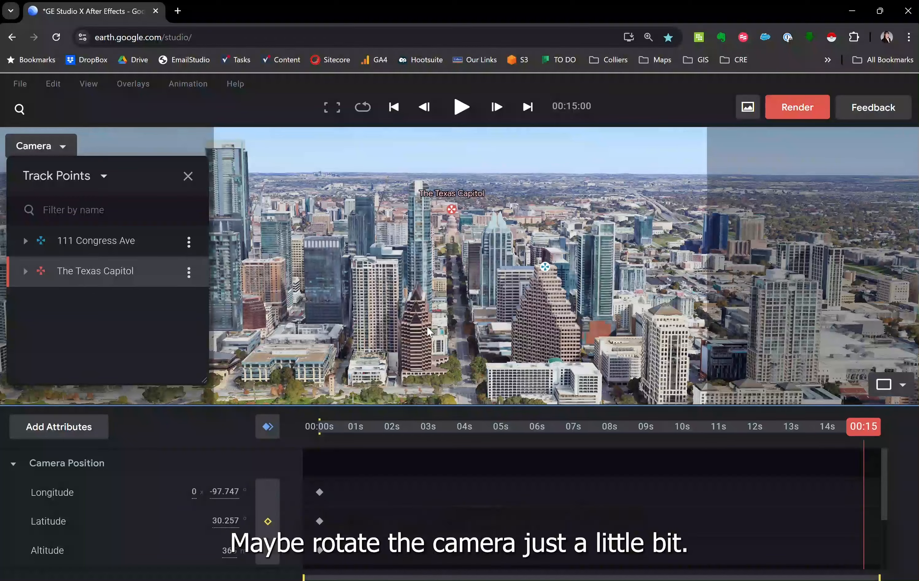
drag(428, 333, 470, 307)
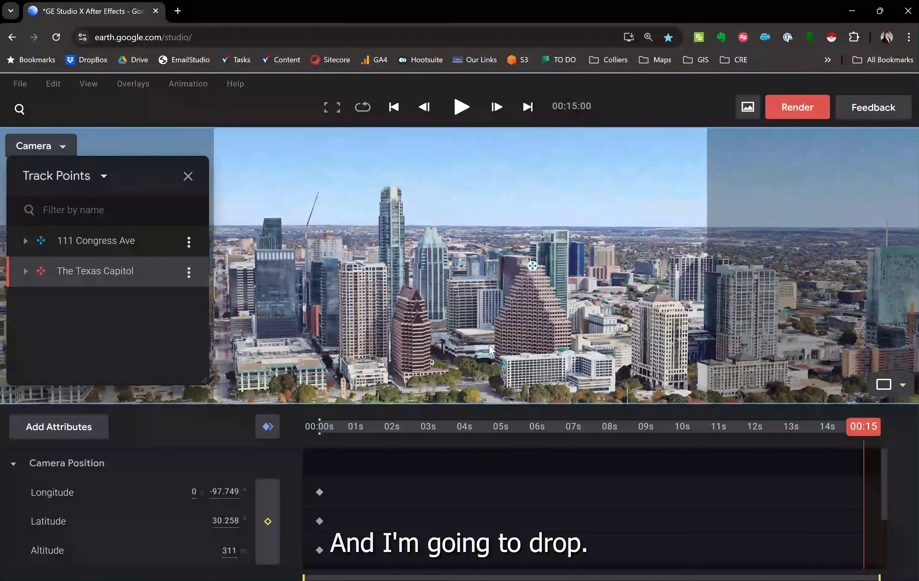
drag(487, 380, 559, 360)
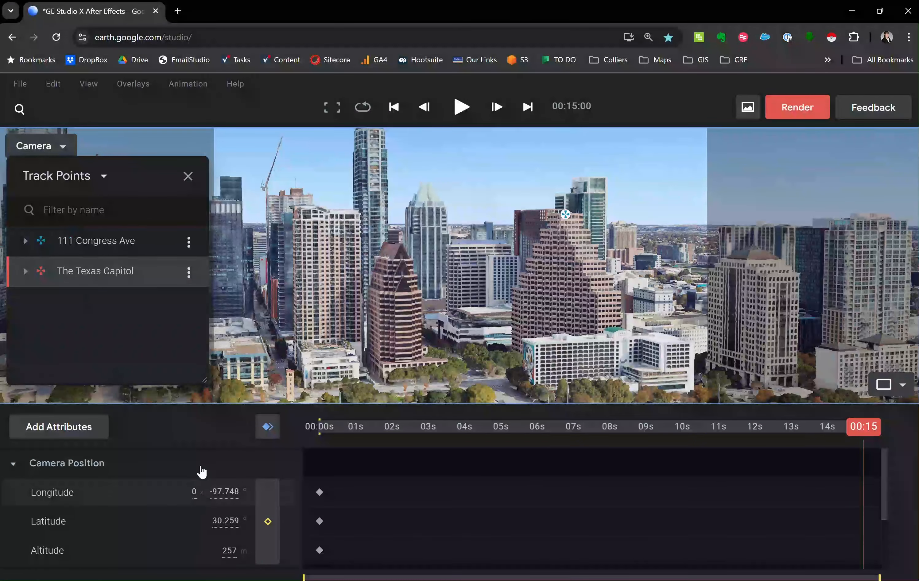
click(268, 427)
Play back the camera animation to check the move and save the project.
key(space)
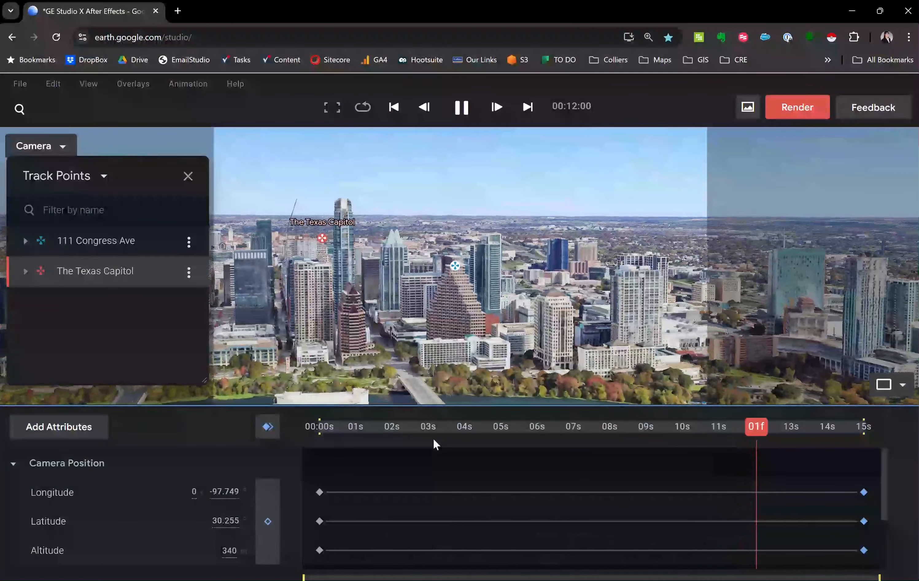
key(space)
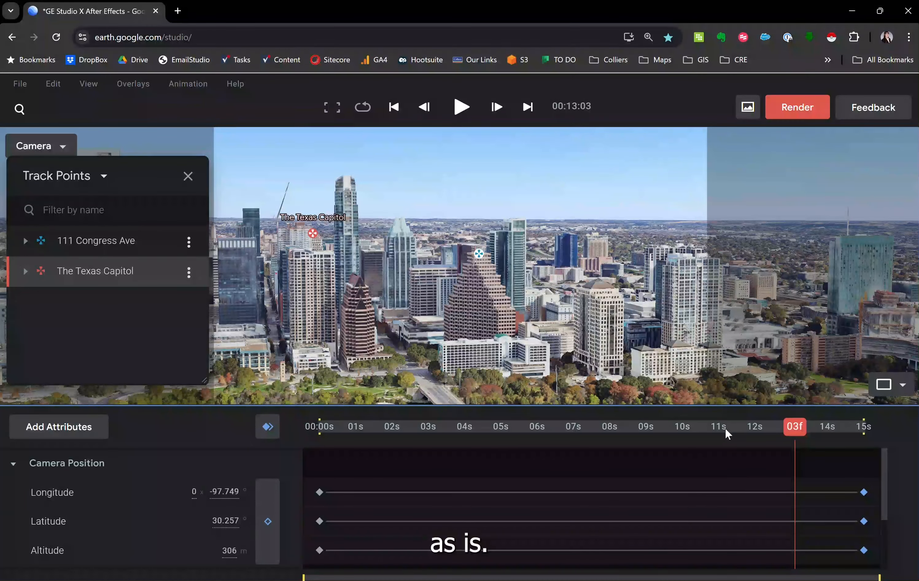
key(ctrl+s)
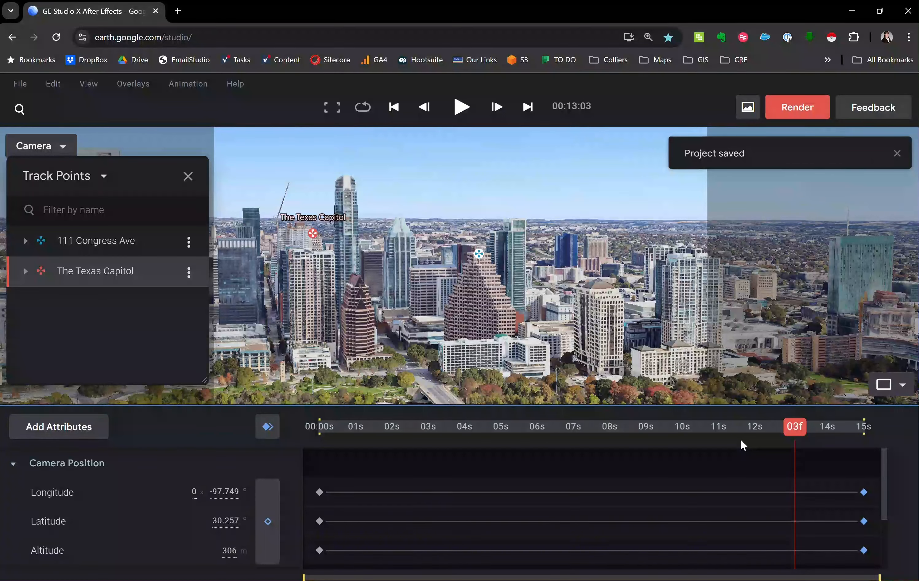
Open the render settings for the project as a JPEG image sequence and set the 3D tracking data to After Effects (.jsx).
drag(795, 427, 873, 452)
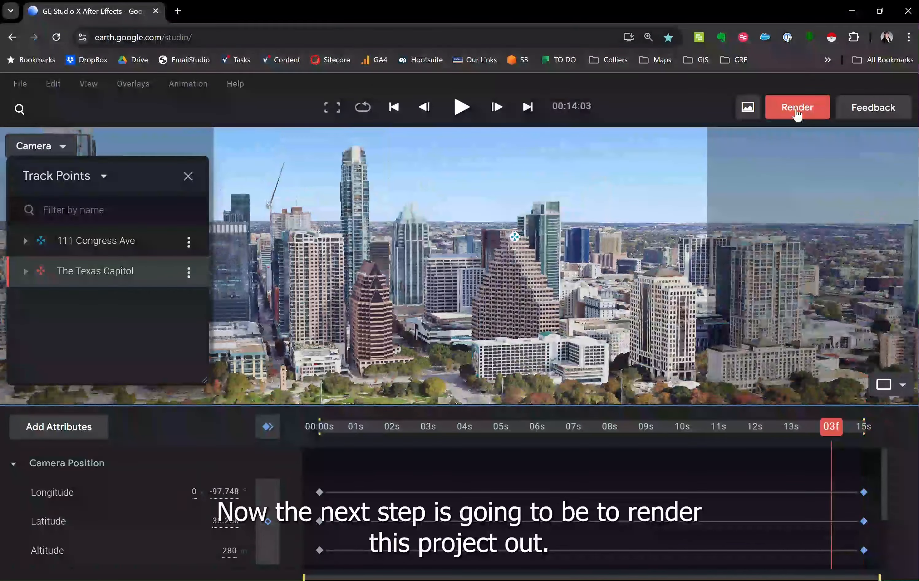
click(797, 108)
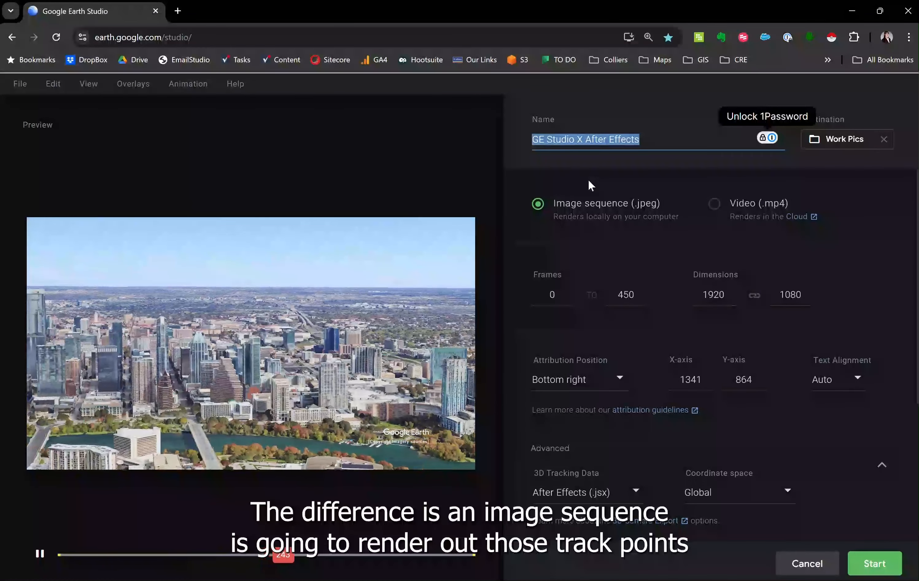
scroll(592, 439, down, 2)
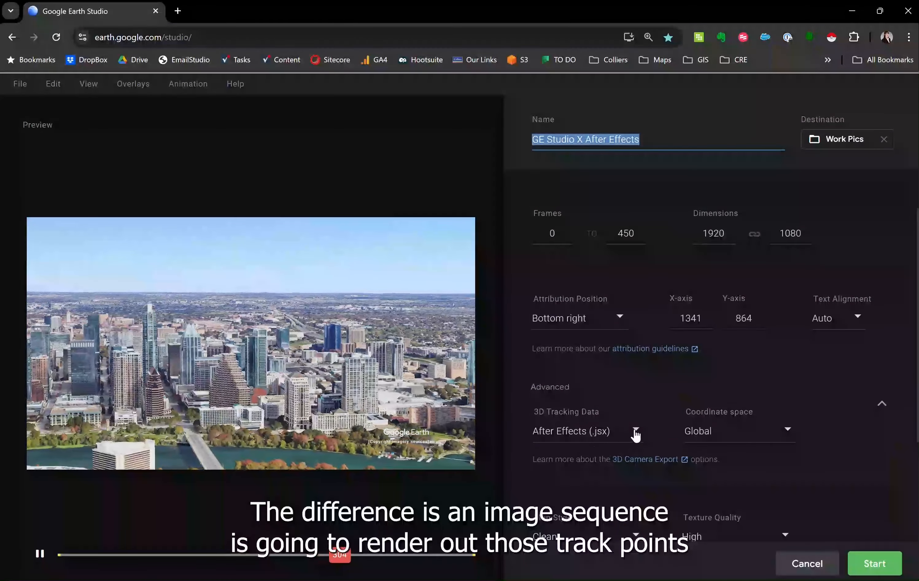
click(635, 431)
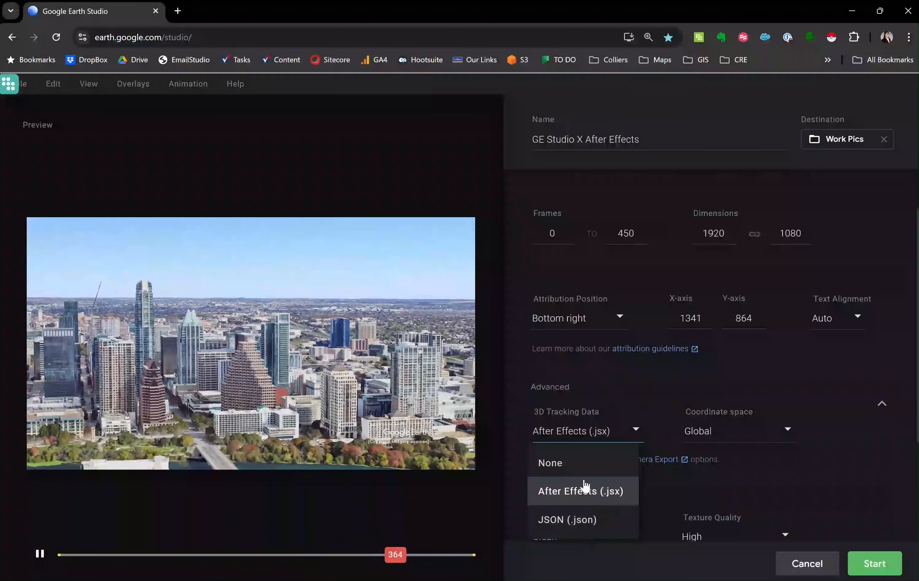
click(589, 493)
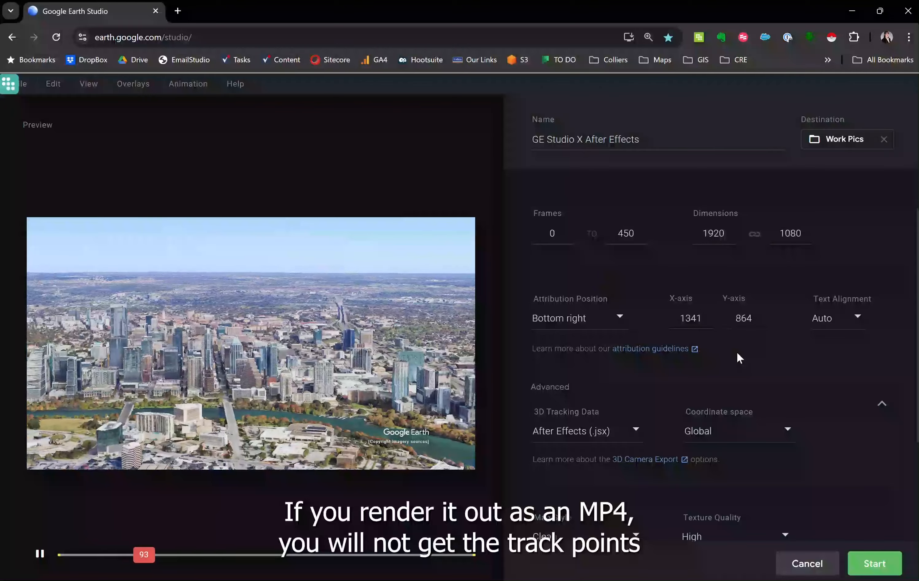
Move the attribution to a custom position at X 1500, Y 940 and set the render destination to the Working Files folder.
double_click(694, 324)
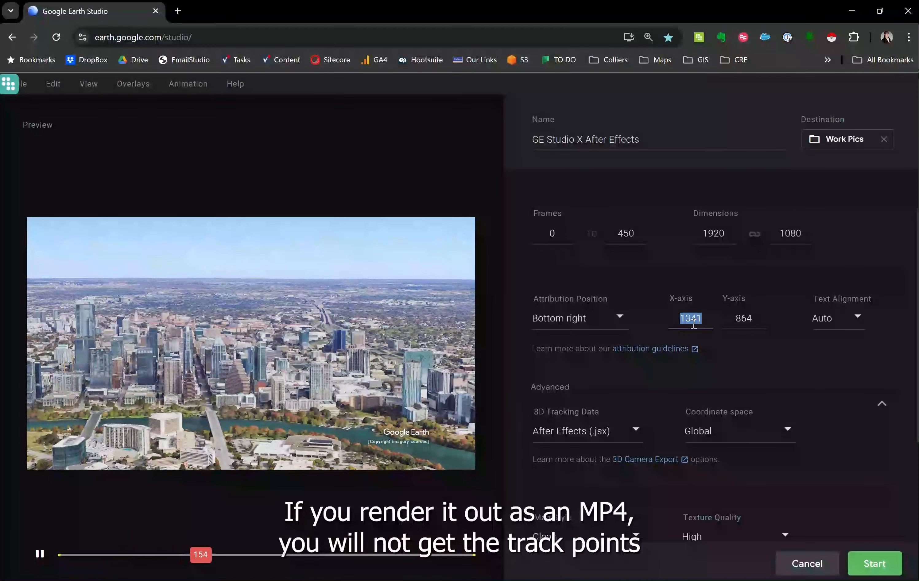
text(18)
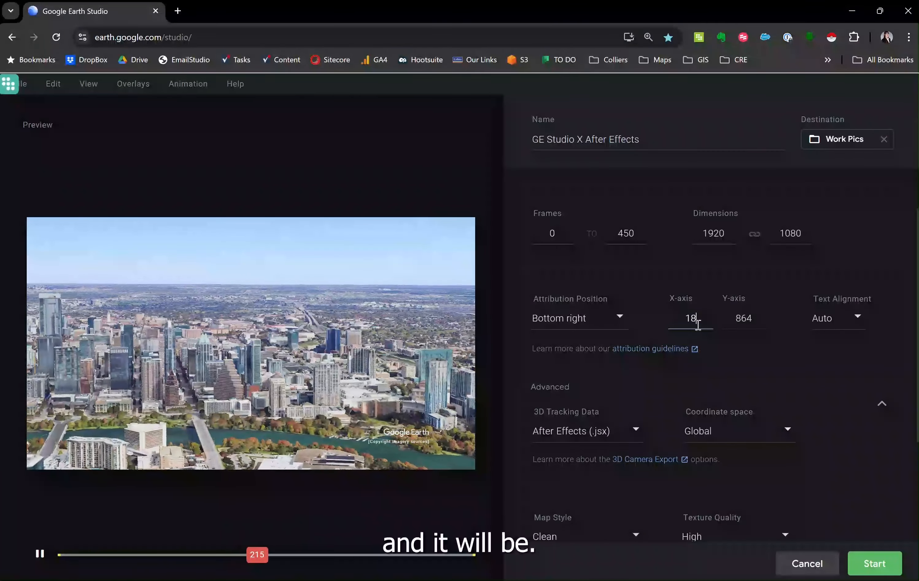
text(00)
key(Return)
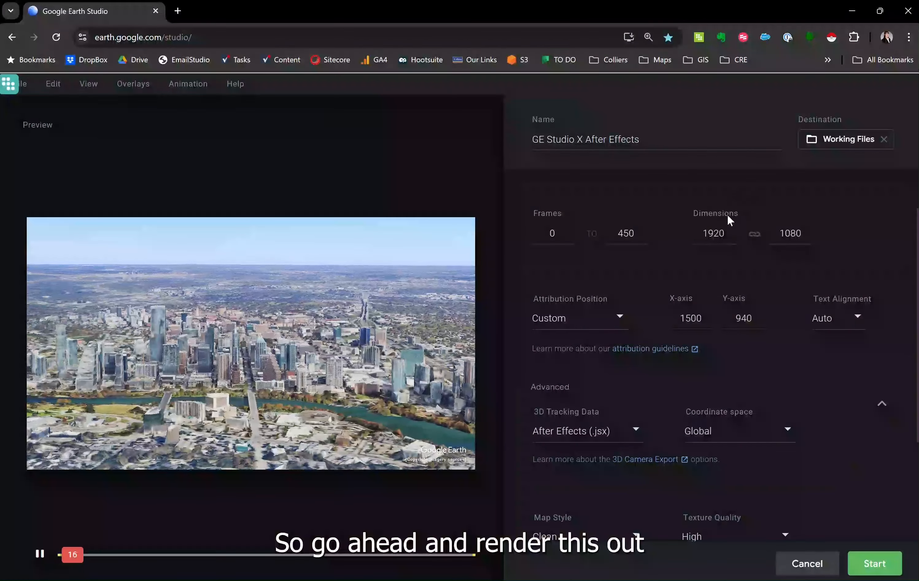
Choose High texture quality, start the render and allow changes to be saved to the Working Files folder.
scroll(722, 339, down, 3)
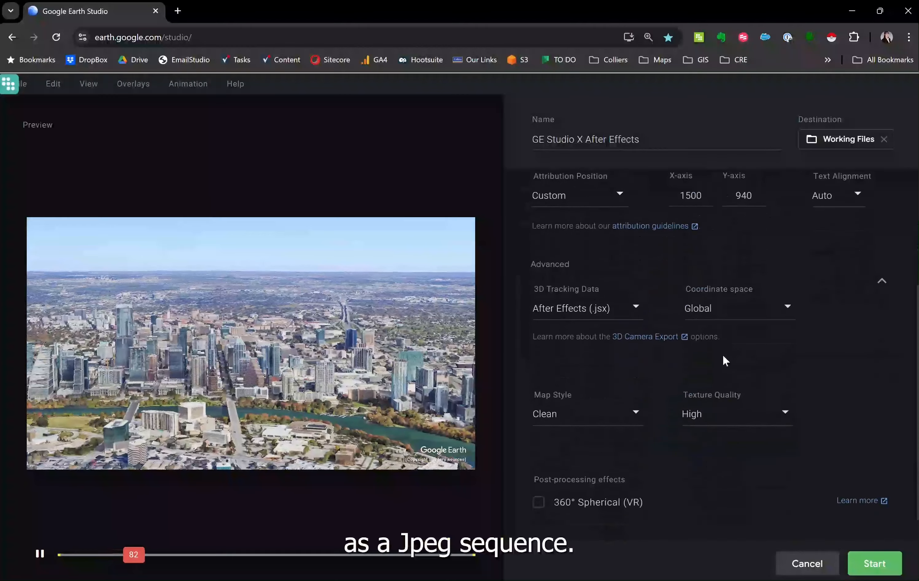
scroll(725, 356, down, 1)
click(732, 390)
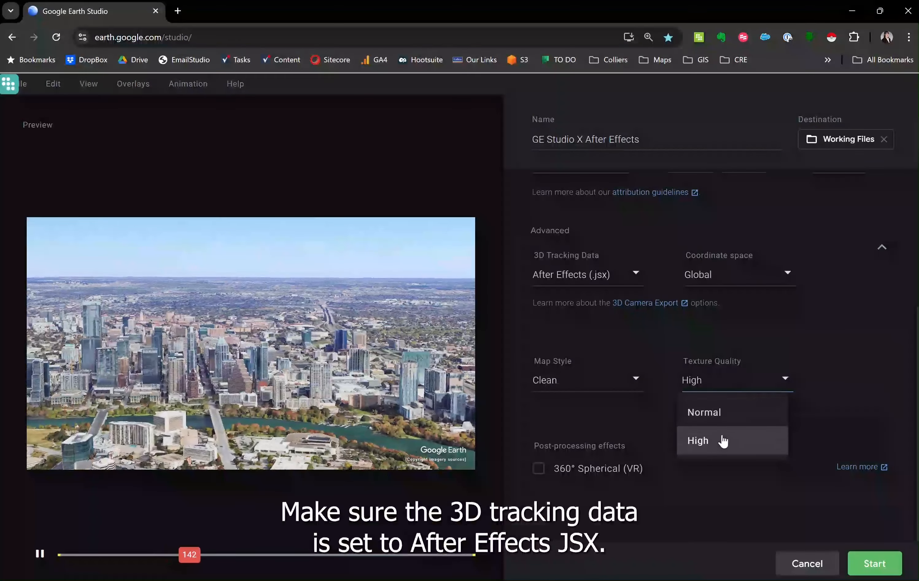
click(723, 441)
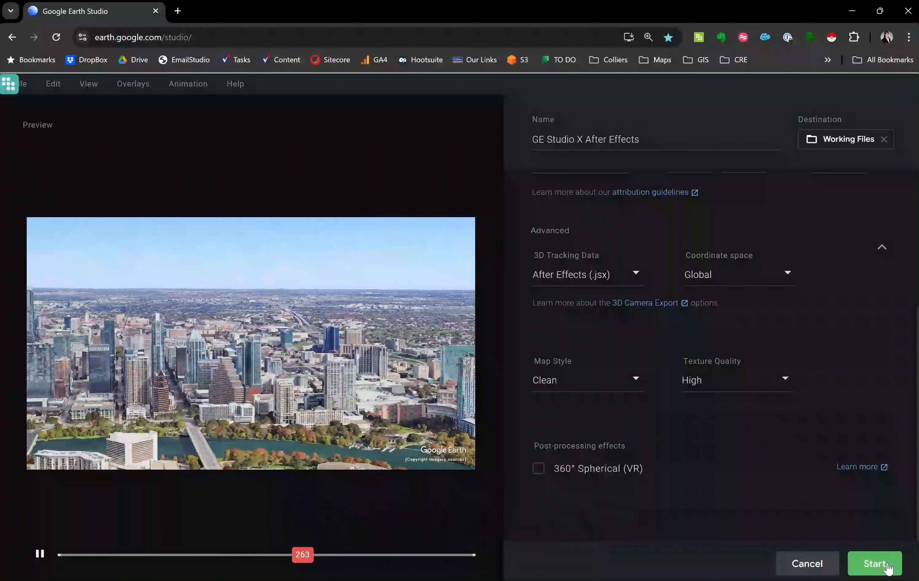
click(887, 567)
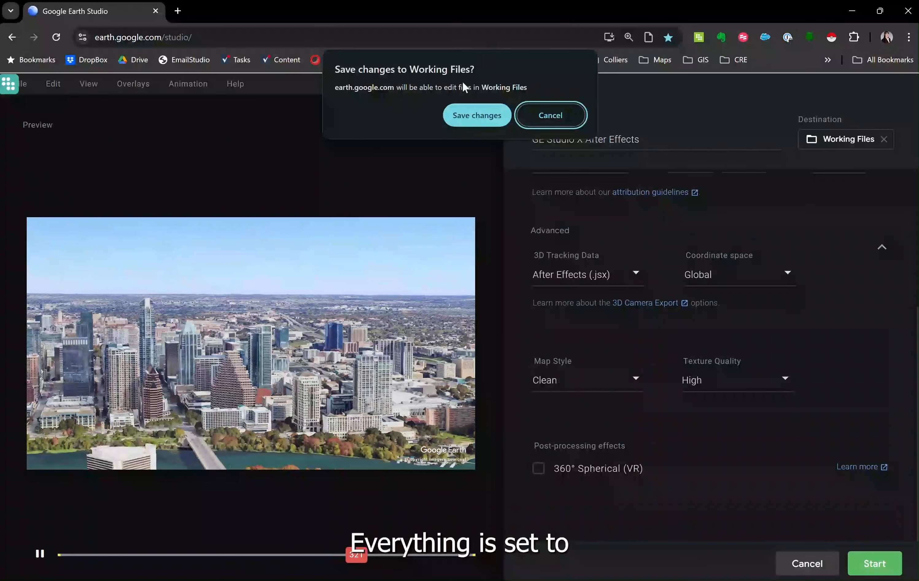
click(479, 116)
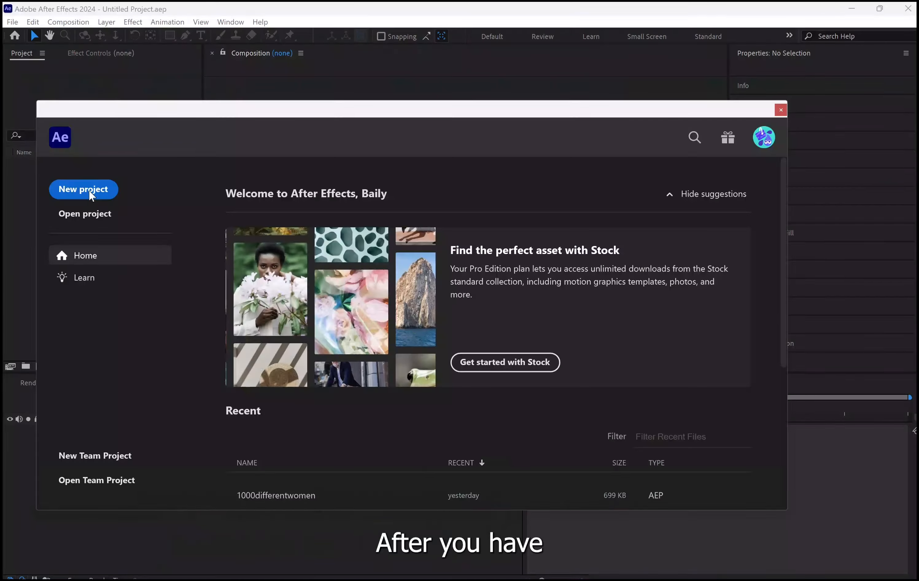
Switch to After Effects, create a new project and run the GE Studio X After Effects script from the rendered project's folder in Working Files.
click(89, 190)
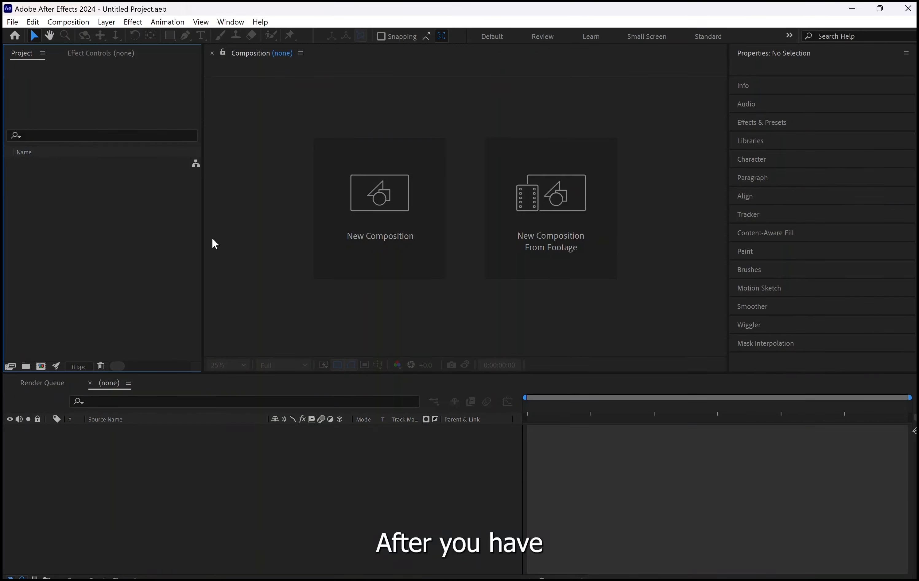
click(13, 22)
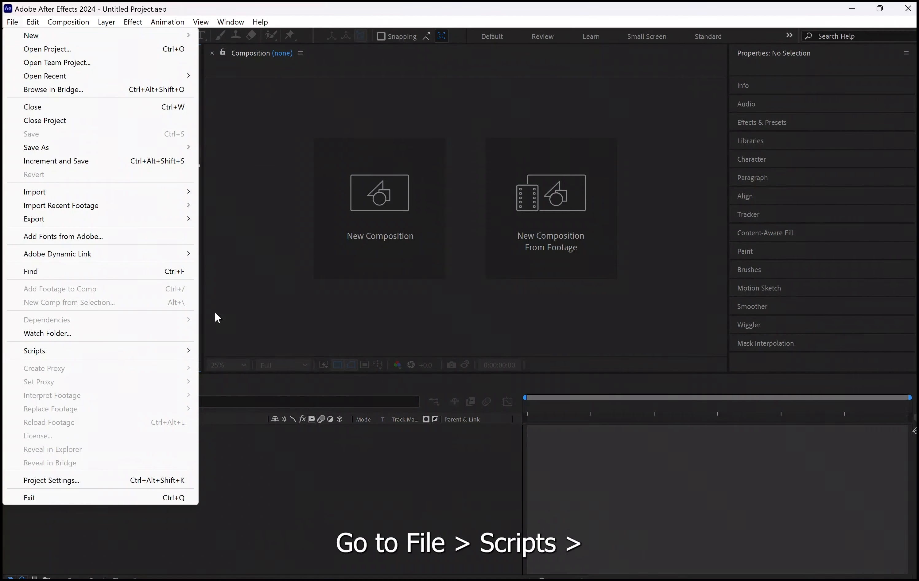
mouse_move(91, 352)
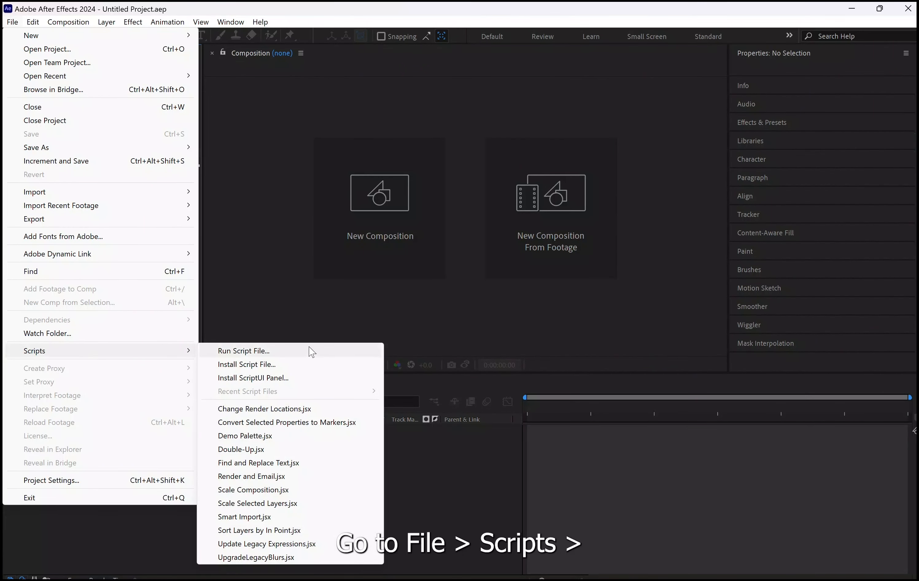
click(308, 353)
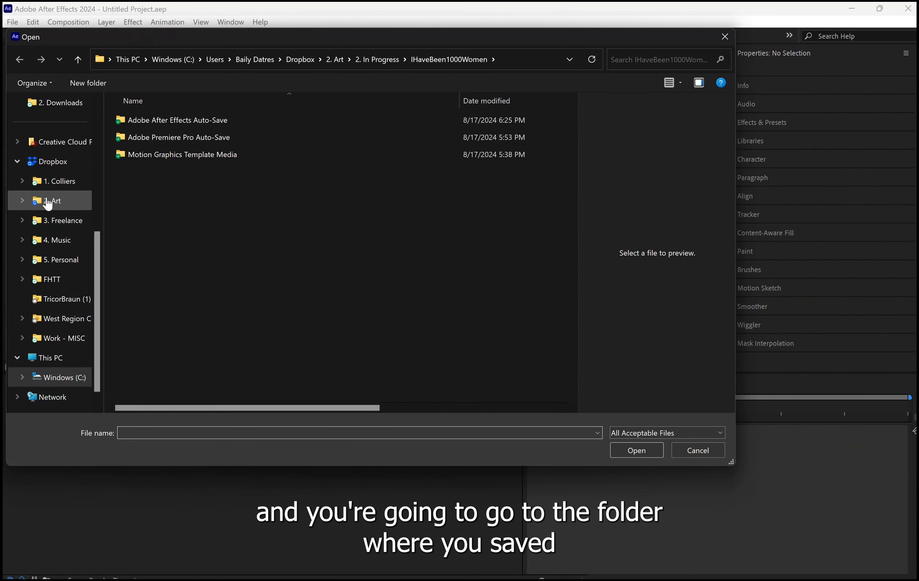
click(58, 206)
double_click(181, 137)
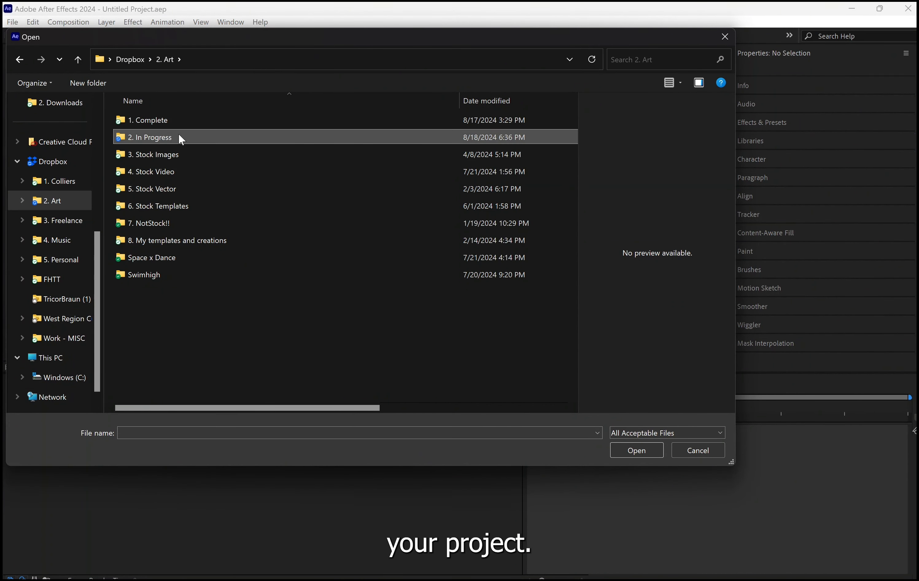
double_click(181, 137)
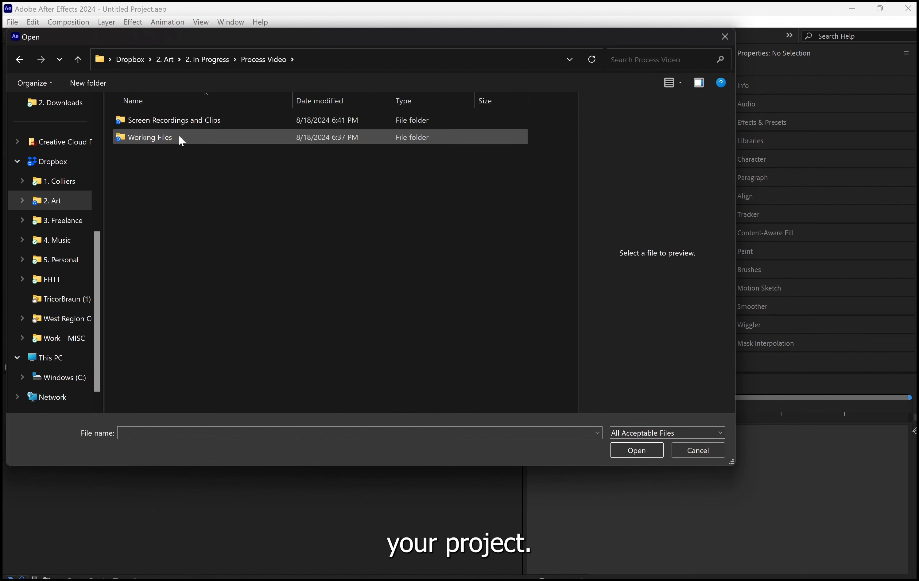
double_click(182, 139)
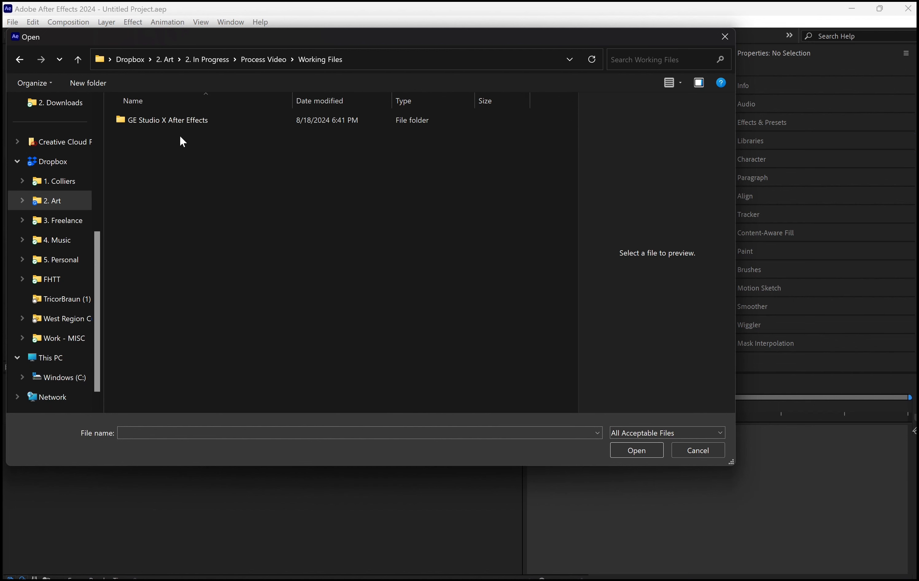
double_click(201, 122)
click(201, 138)
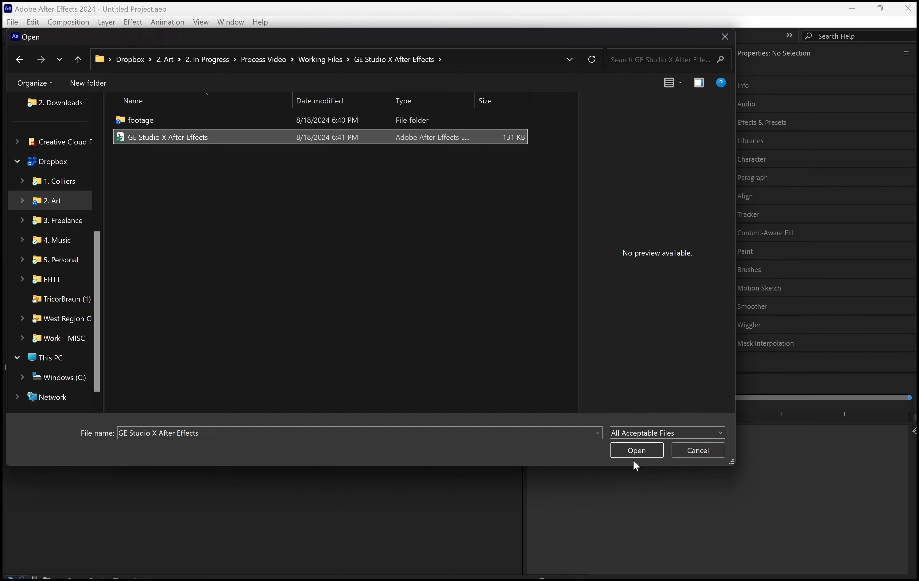
click(643, 450)
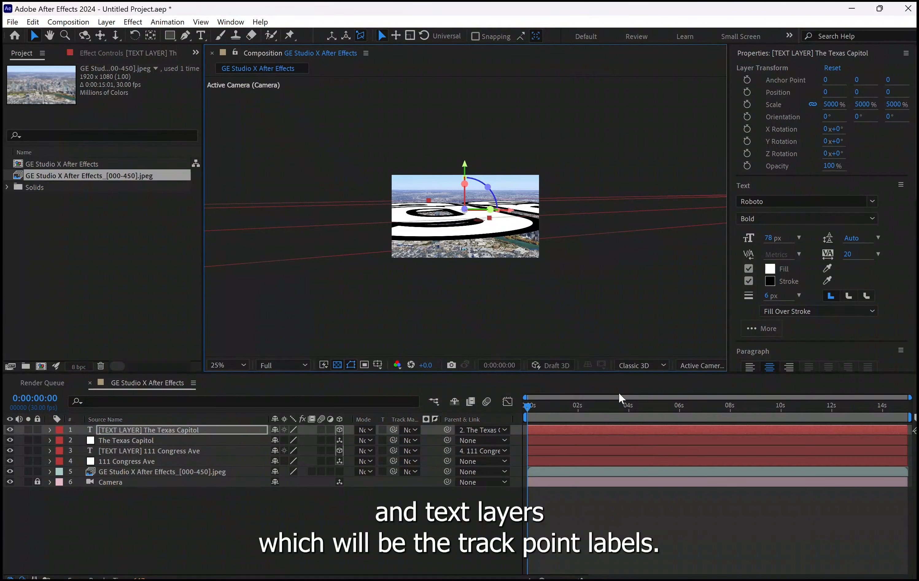
Hide the text layers of The Texas Capitol and 111 Congress Ave in the composition.
scroll(590, 295, down, 5)
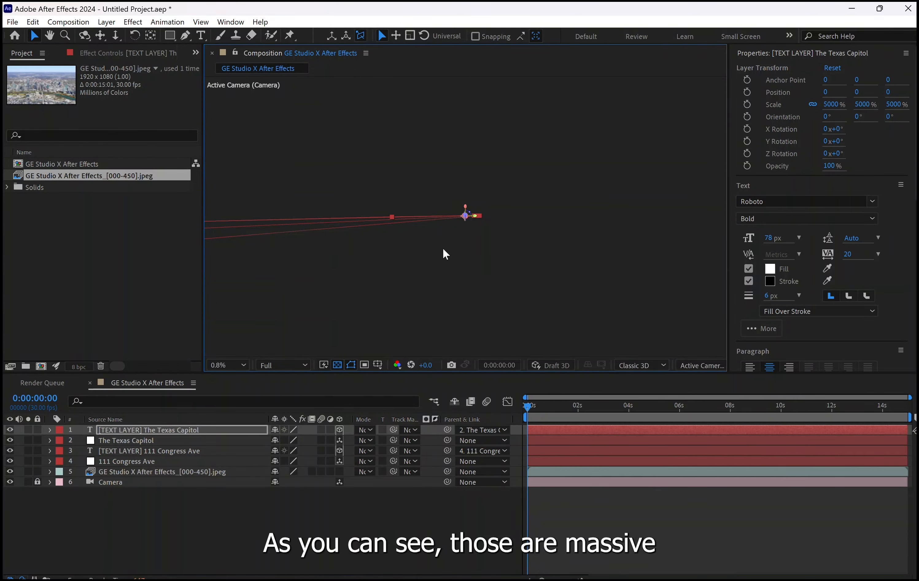
scroll(446, 254, up, 7)
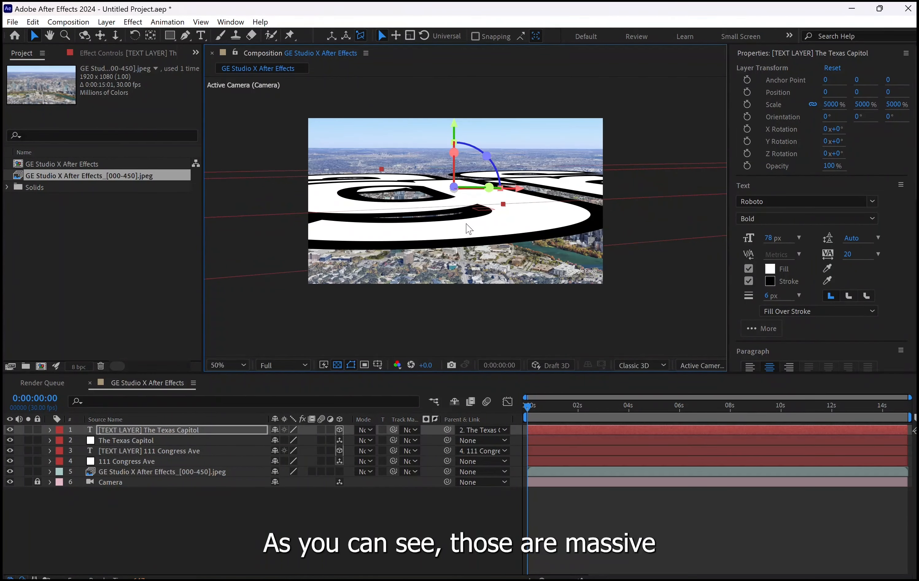
scroll(468, 229, up, 2)
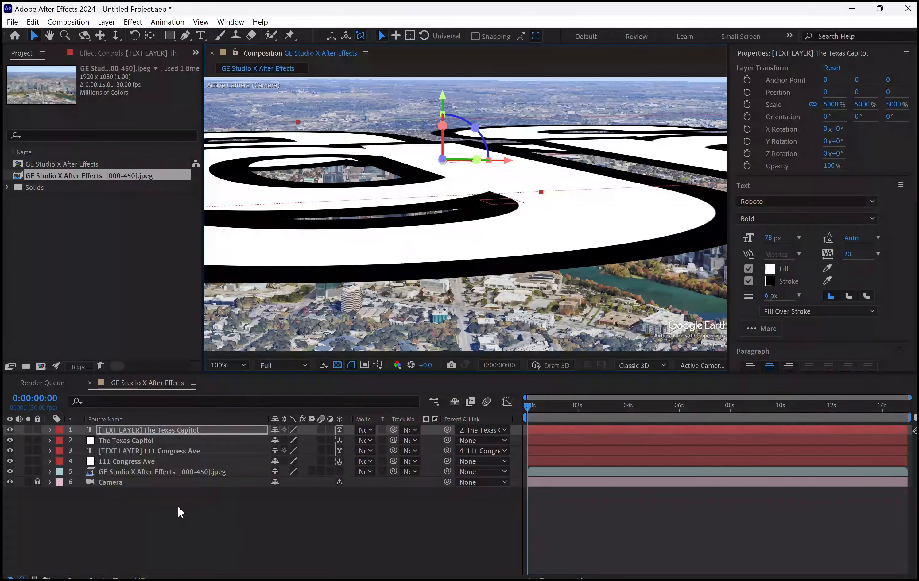
click(9, 431)
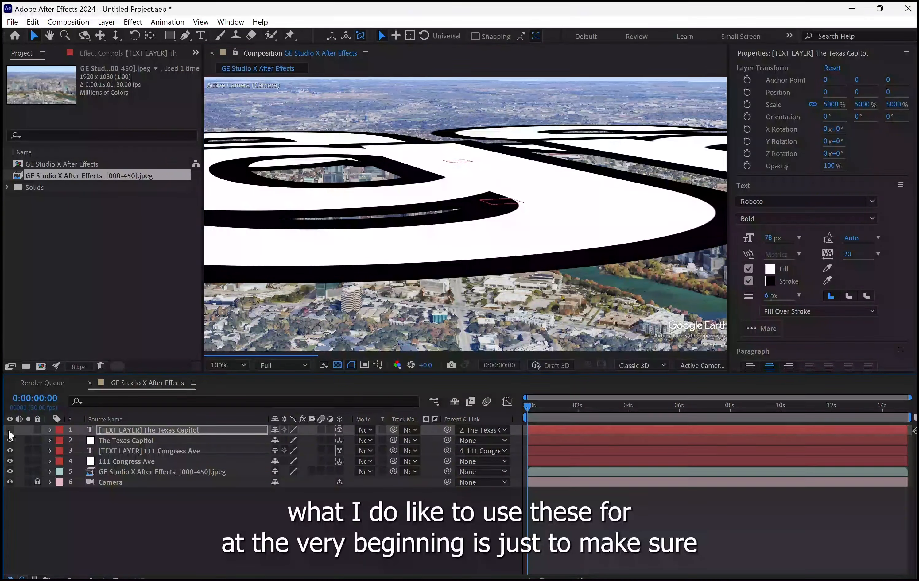
click(11, 451)
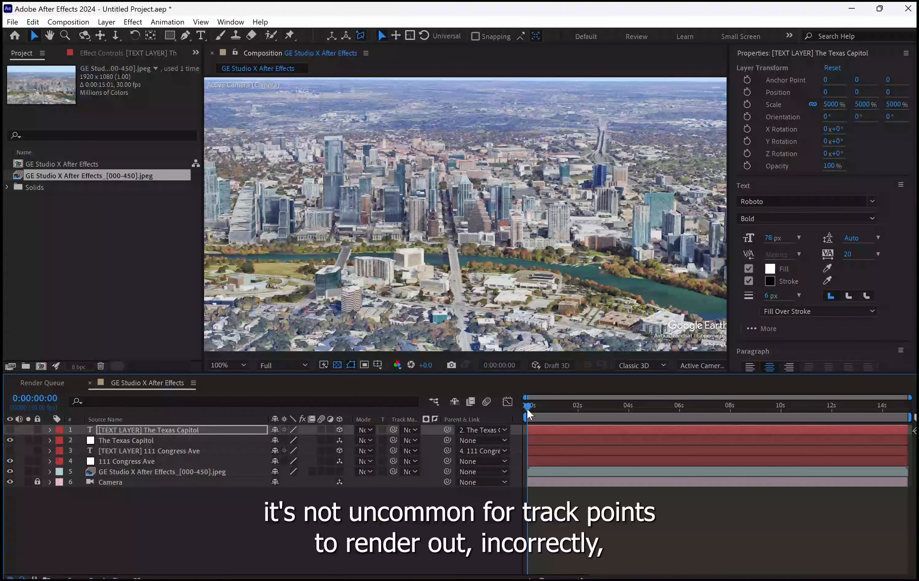
Set the composition preview resolution to Quarter, preview the footage and return to the first frame.
key(space)
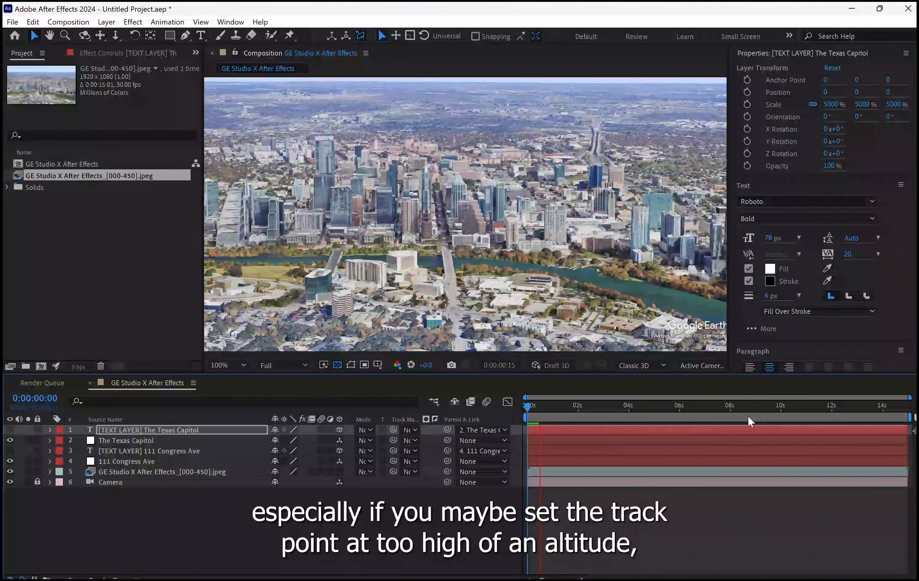
click(283, 365)
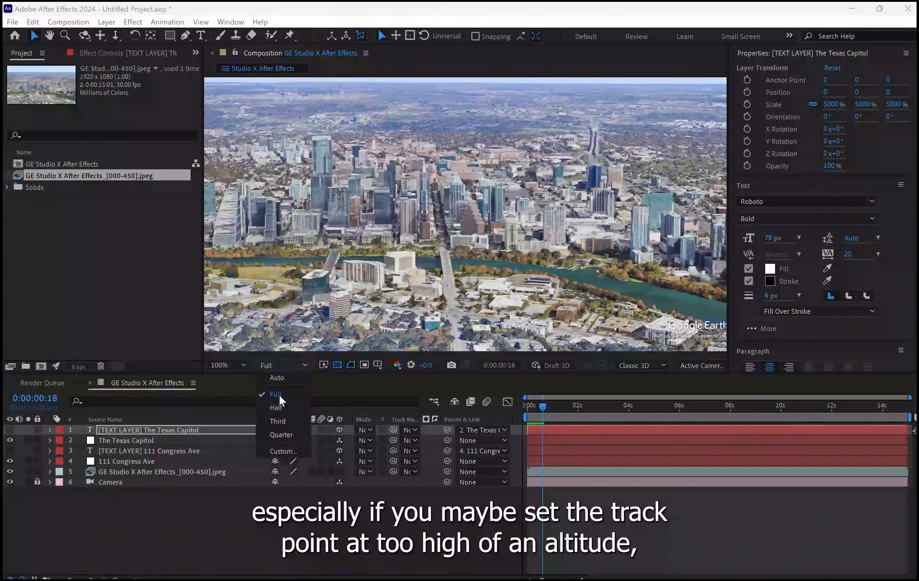
click(284, 435)
key(space)
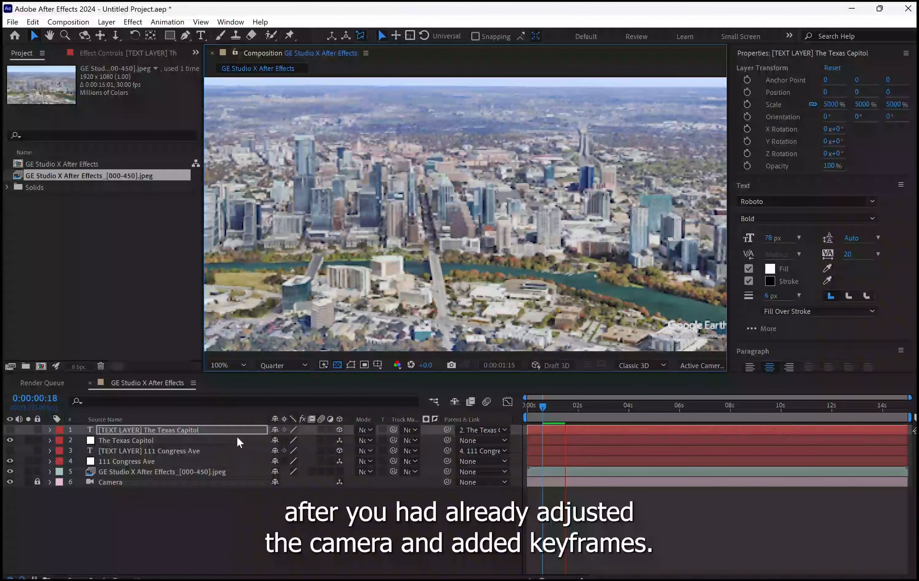
click(565, 407)
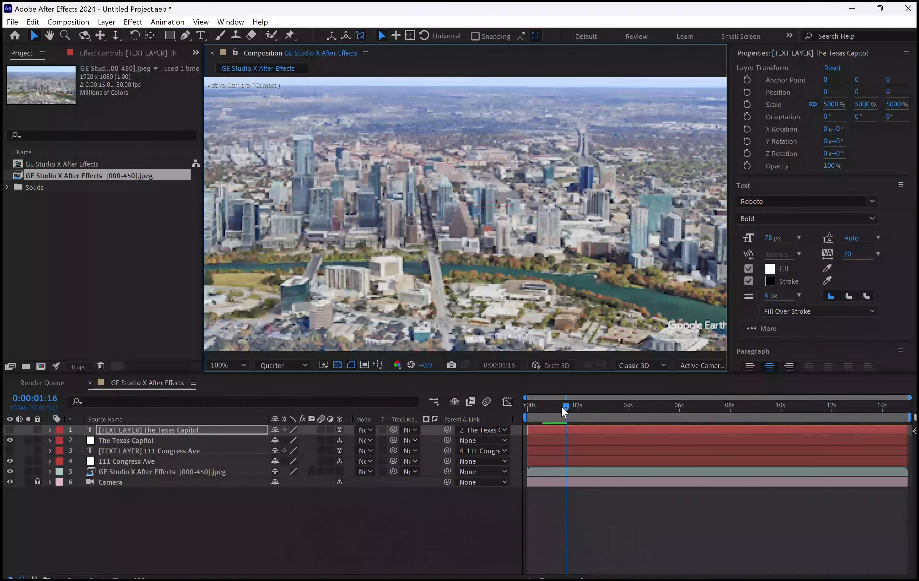
key(Home)
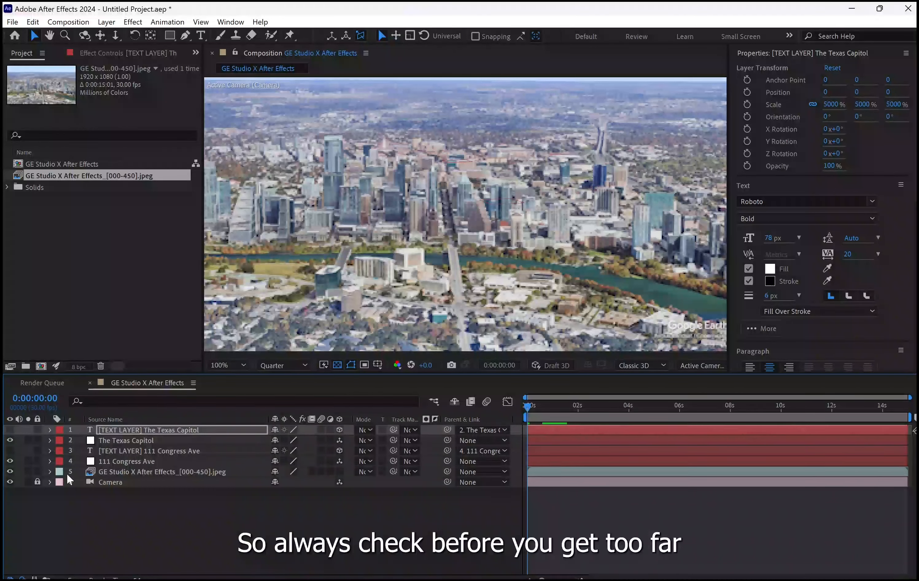
Show the 111 Congress Ave text layer, set its scale to 100% and check its tracking through the animation.
click(10, 450)
click(236, 450)
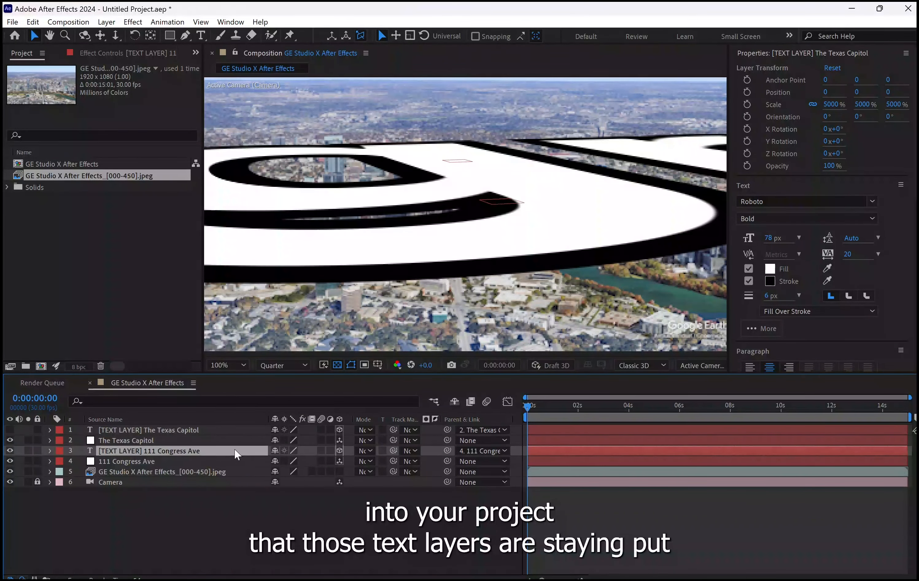
key(s)
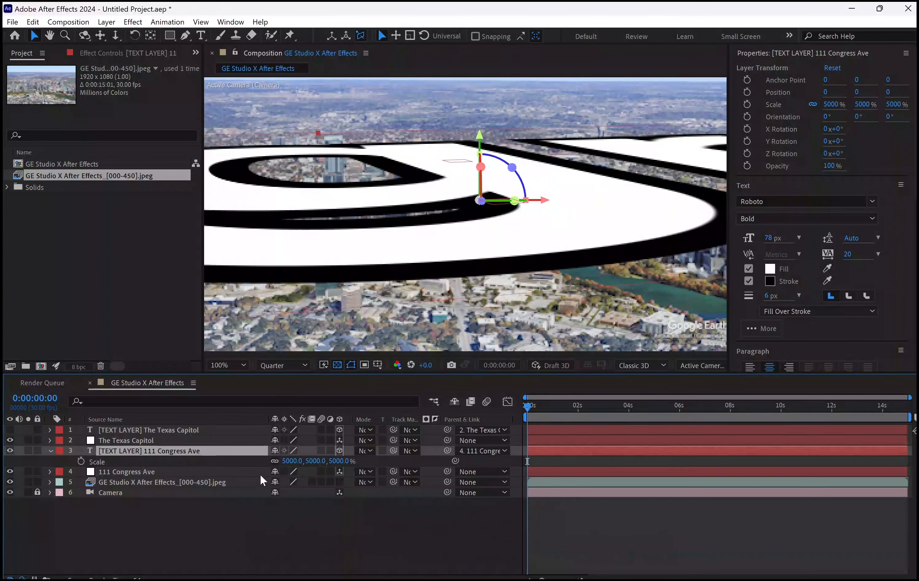
drag(294, 468, 271, 465)
drag(205, 470, 202, 470)
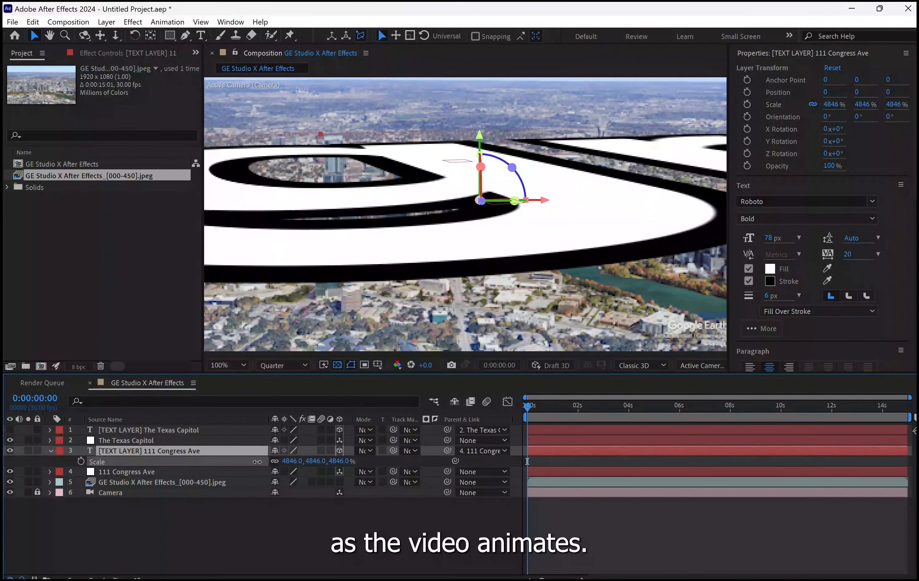
click(293, 463)
text(1)
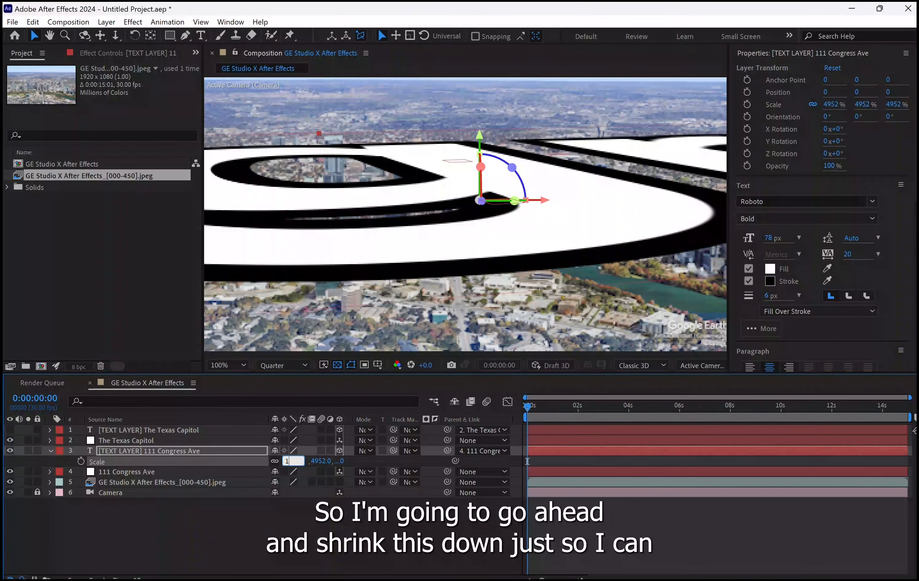
text(00)
key(Return)
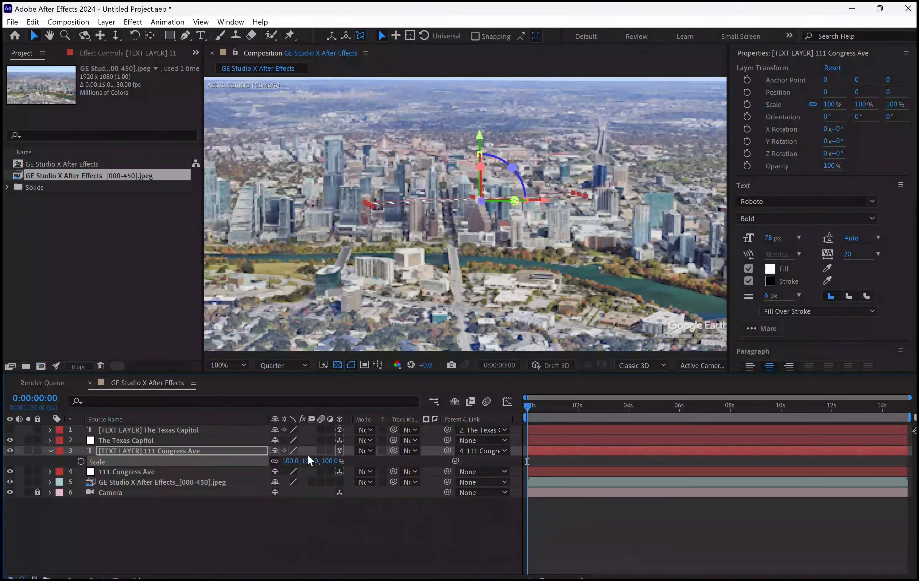
drag(528, 404, 506, 452)
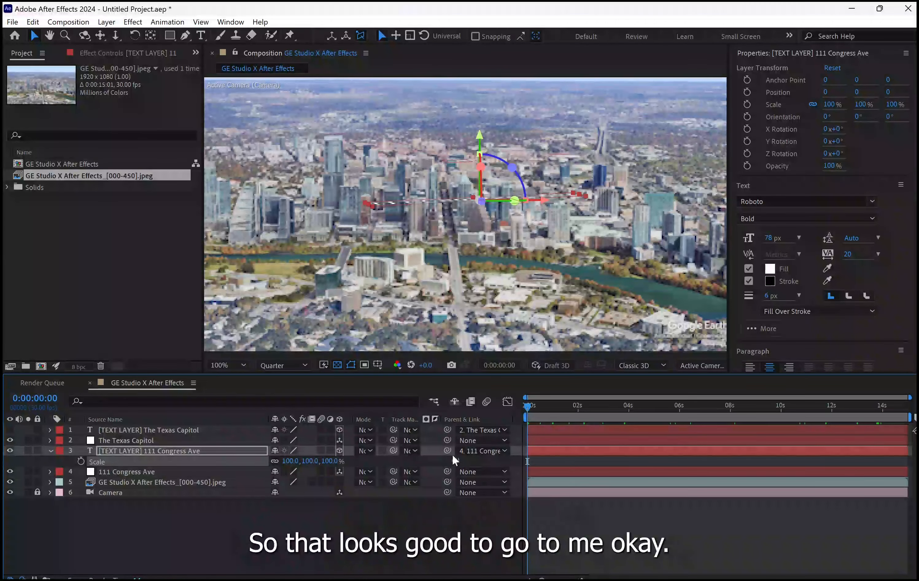
click(172, 453)
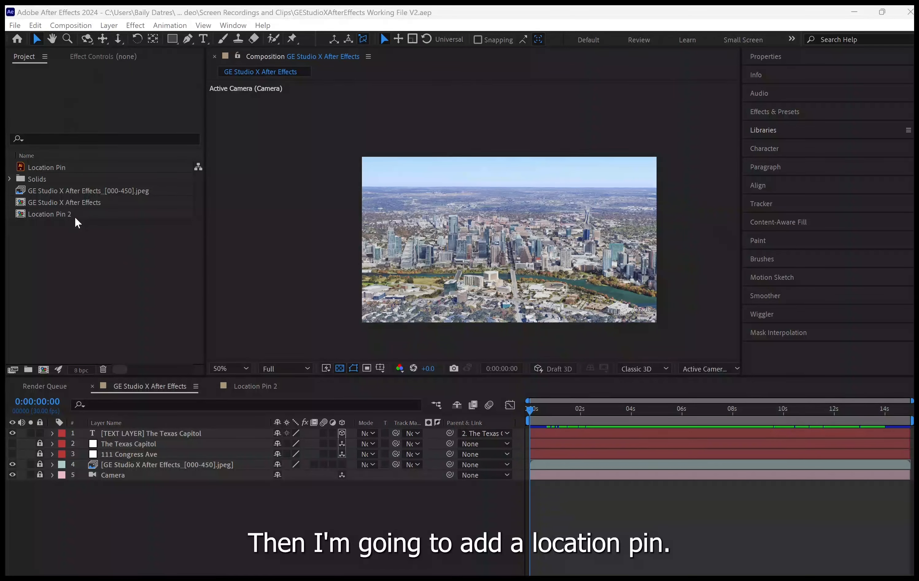
Add the Location Pin 2 composition as the topmost layer and make it a 3D layer.
drag(64, 211, 137, 430)
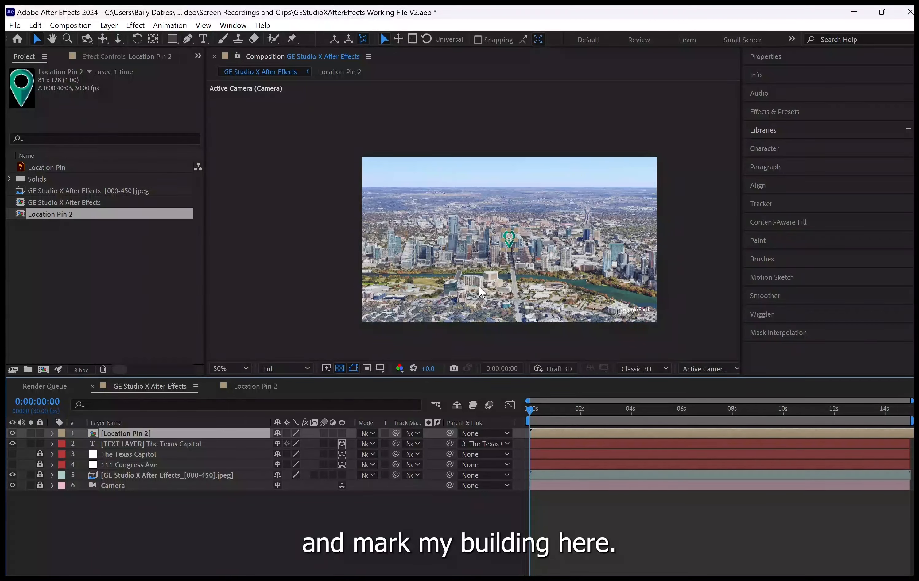
scroll(538, 265, up, 1)
scroll(601, 285, up, 1)
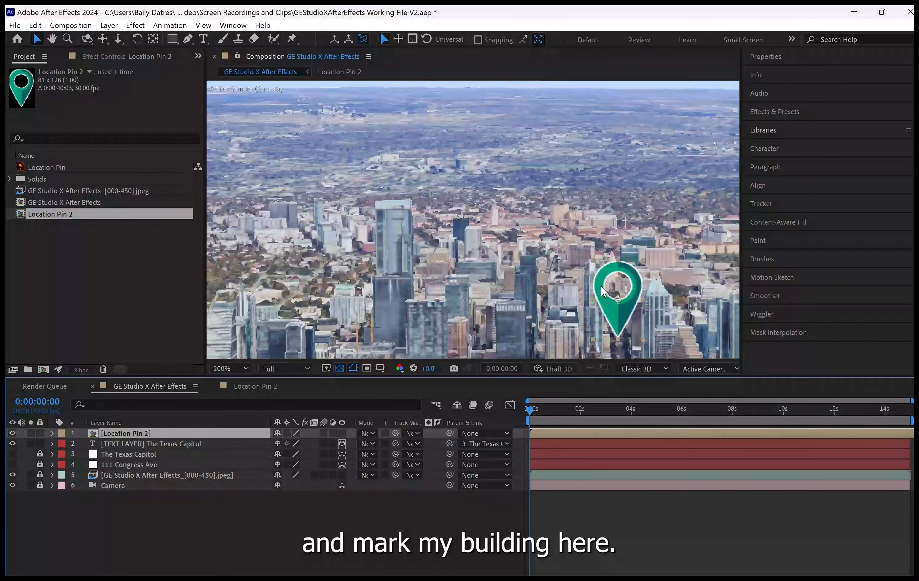
scroll(601, 286, down, 1)
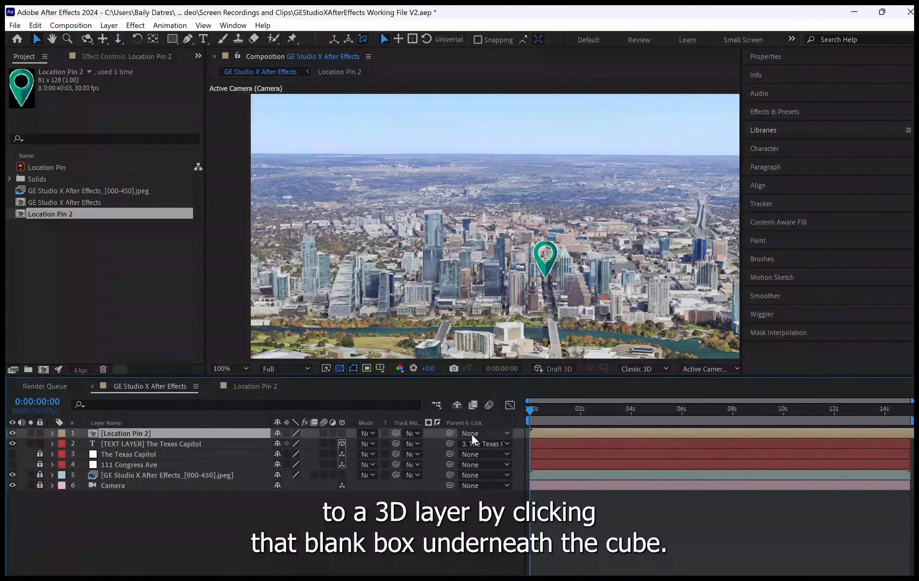
click(343, 434)
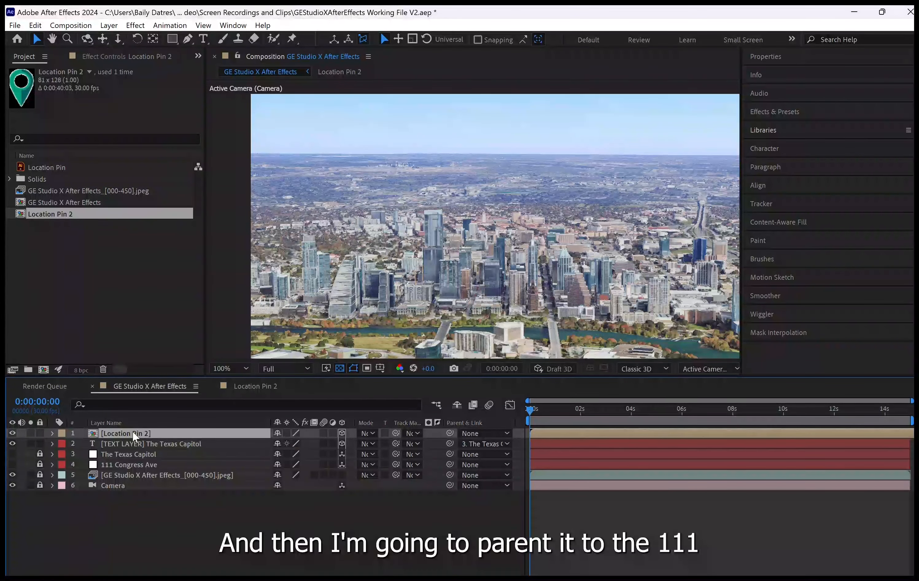
Parent the Location Pin 2 layer to 111 Congress Ave and set its position to 0, 0, 0.
click(499, 433)
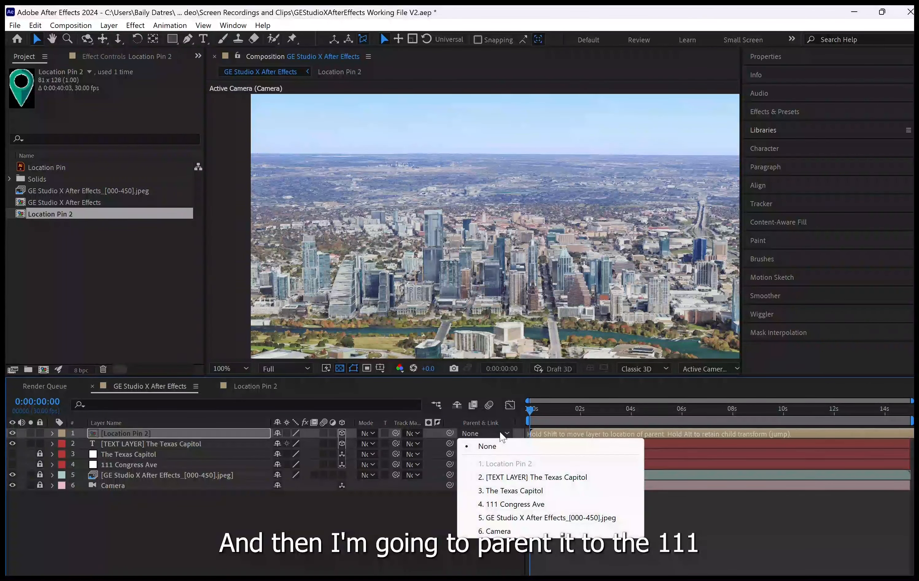
click(505, 506)
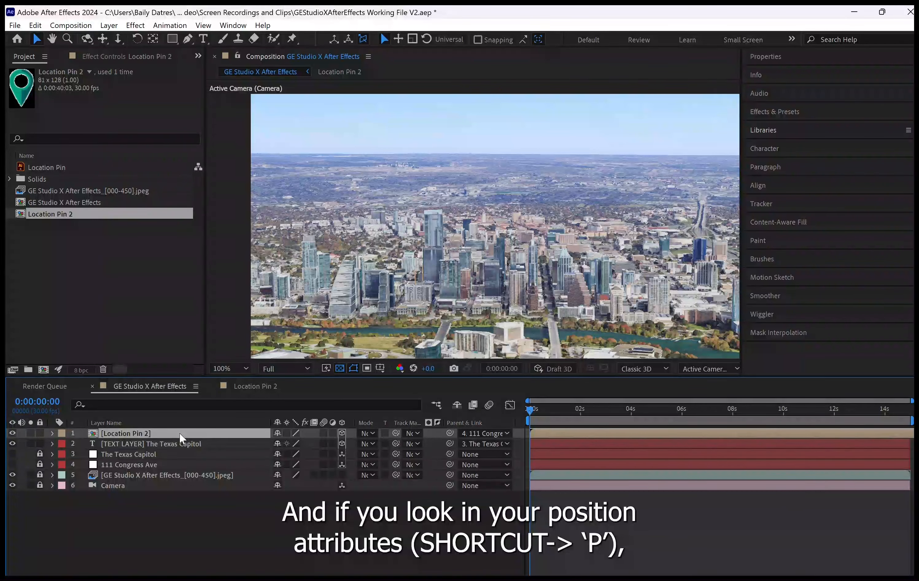
key(p)
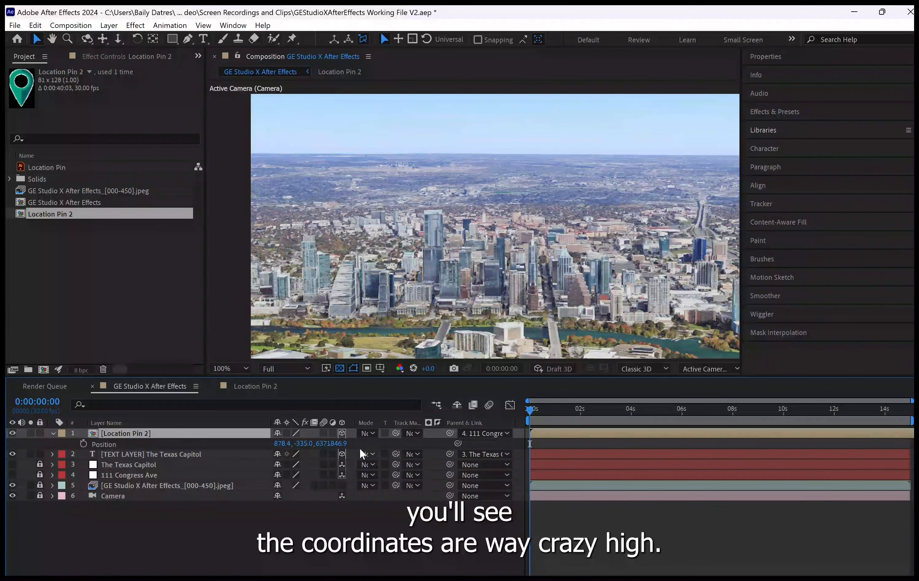
click(332, 444)
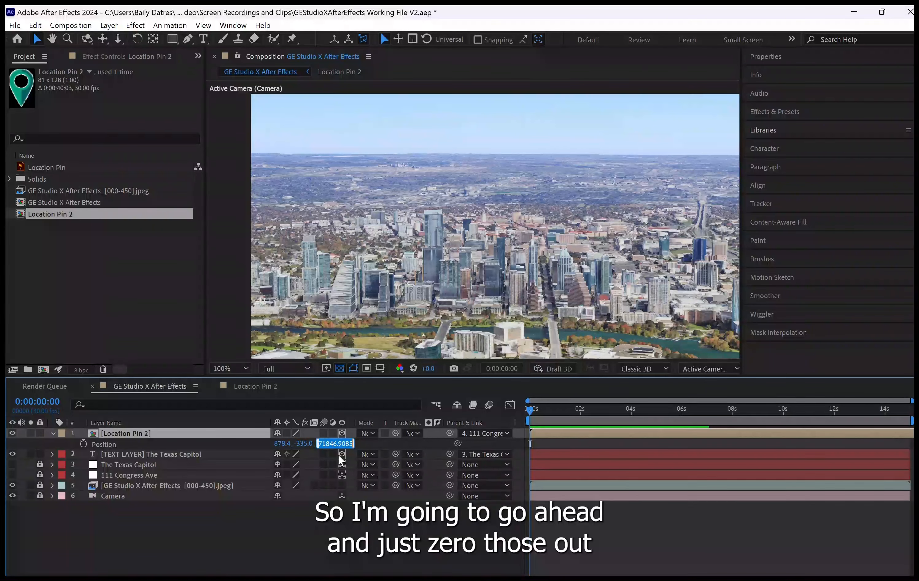
text(0)
key(Return)
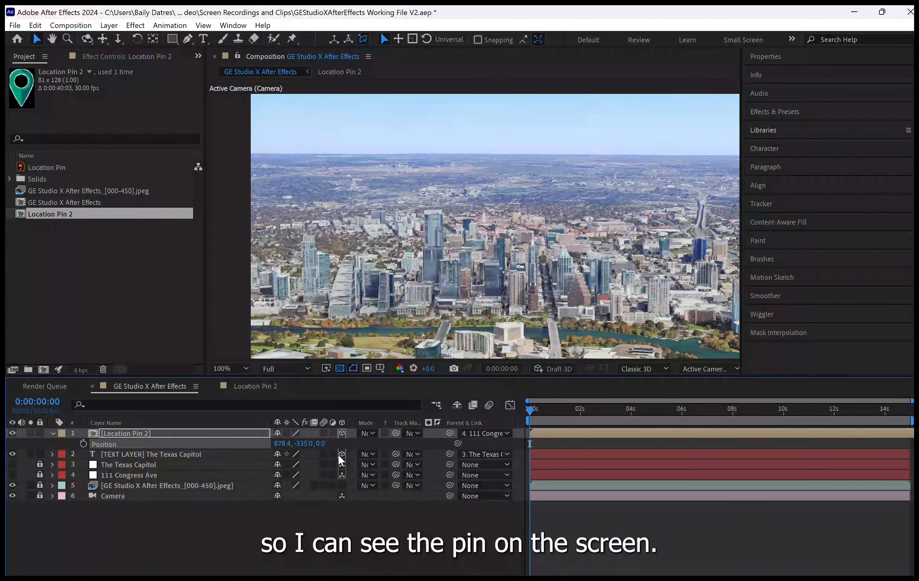
click(280, 443)
text(0)
key(Return)
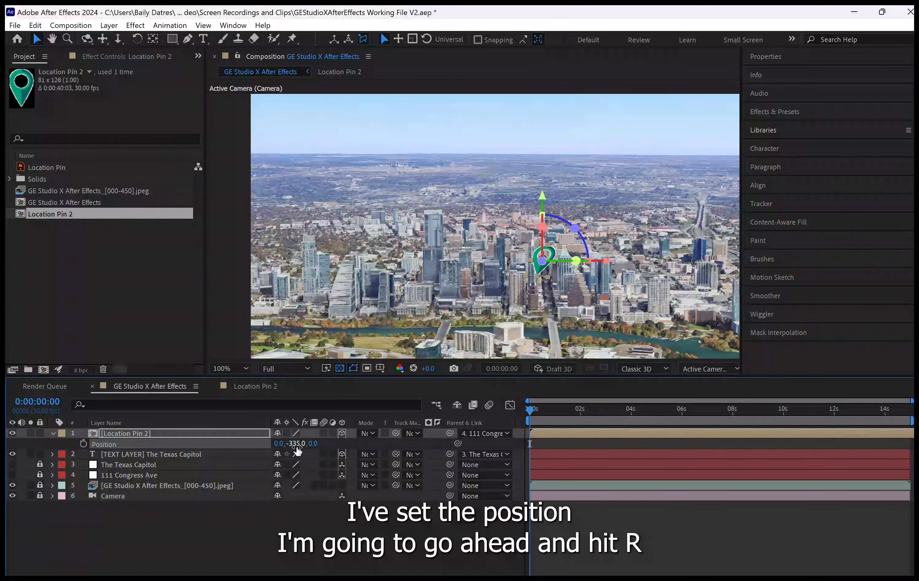
click(296, 445)
text(0)
key(Return)
Set the X orientation of the Location Pin 2 layer to 90°.
key(r)
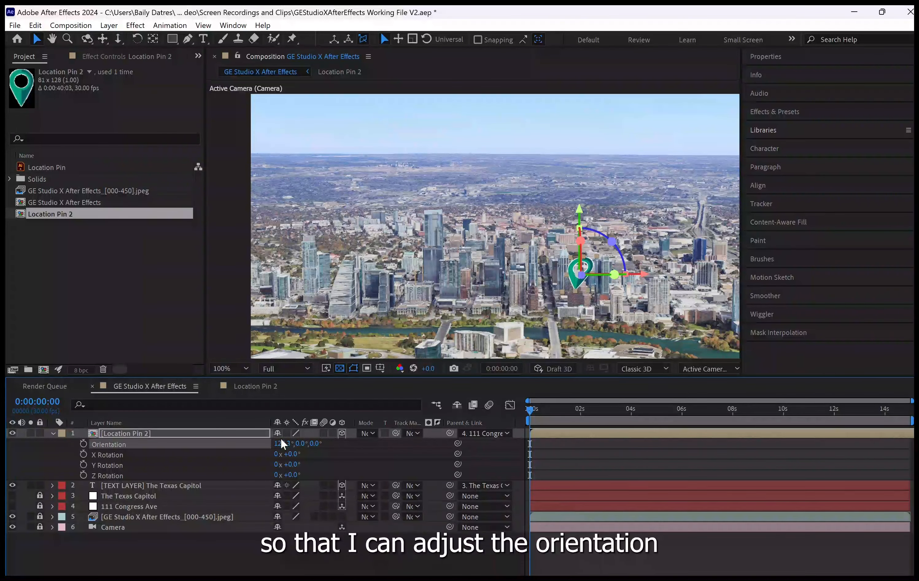
click(278, 444)
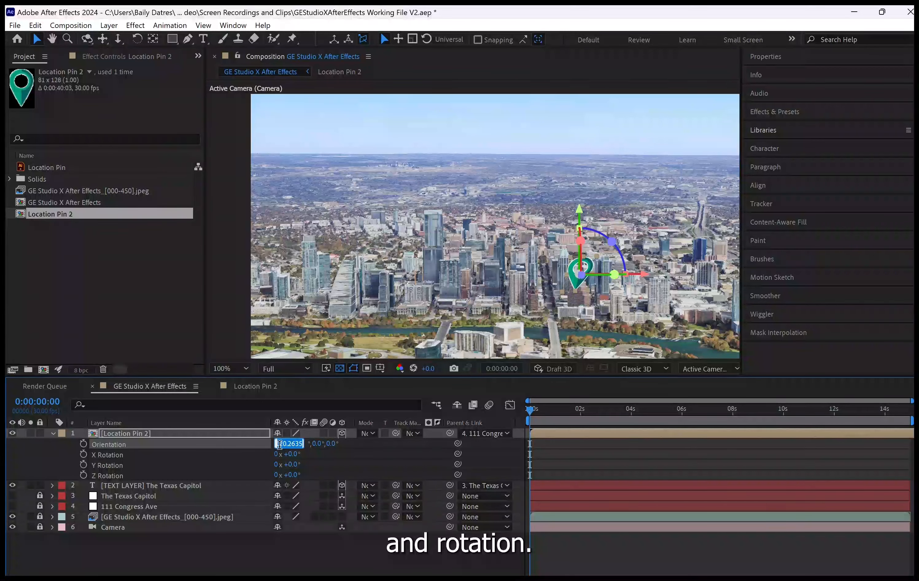
text(90)
key(Return)
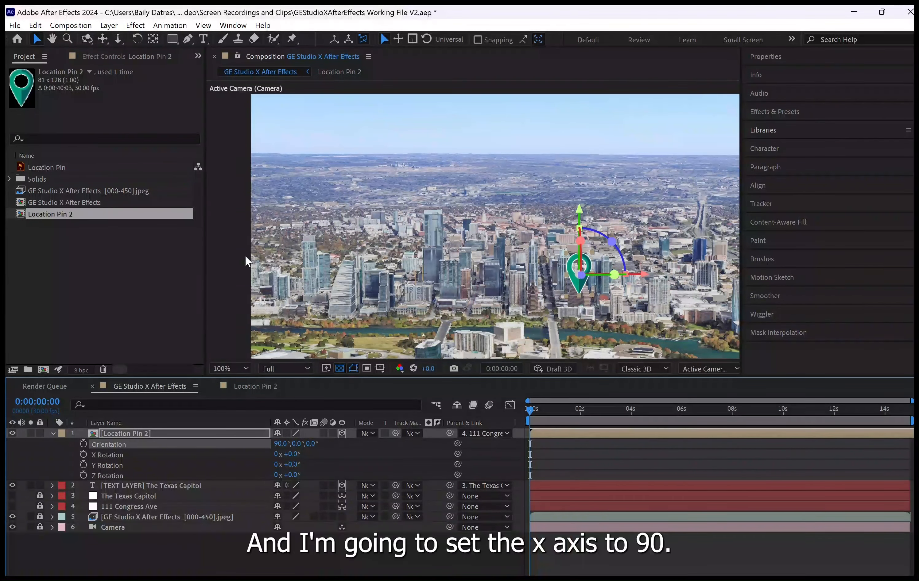
Move the pin's anchor point down to its bottom tip, then raise the pin by setting the anchor point's Y value to 200.
click(154, 38)
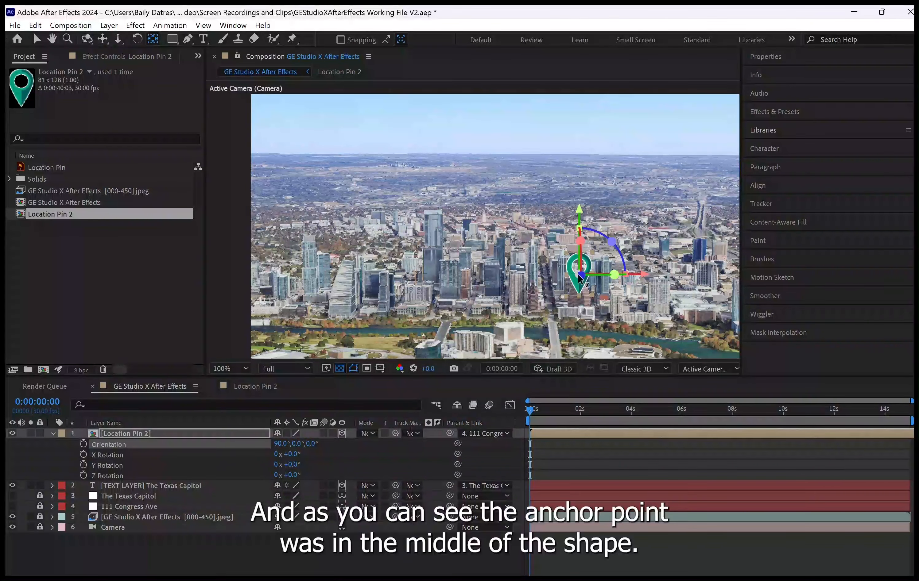
drag(582, 276, 582, 299)
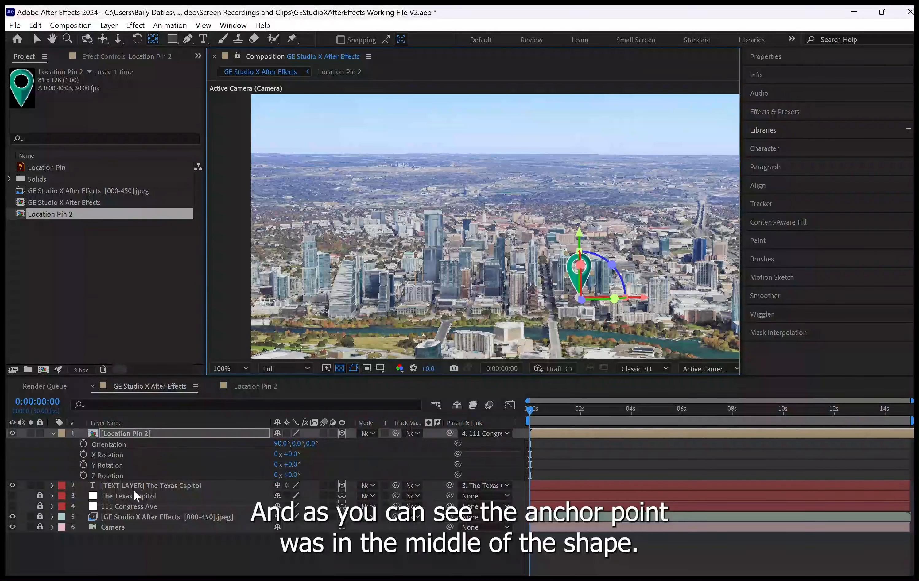
click(188, 433)
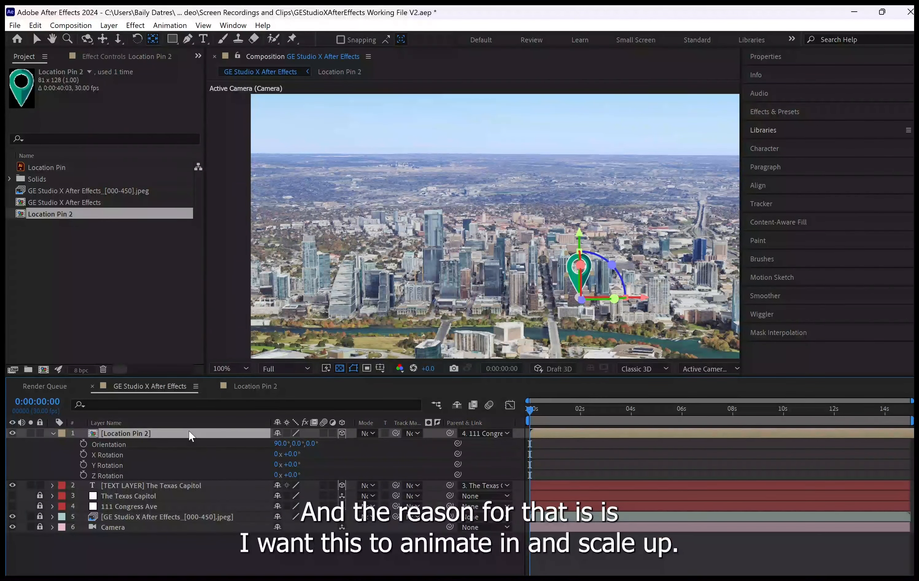
key(a)
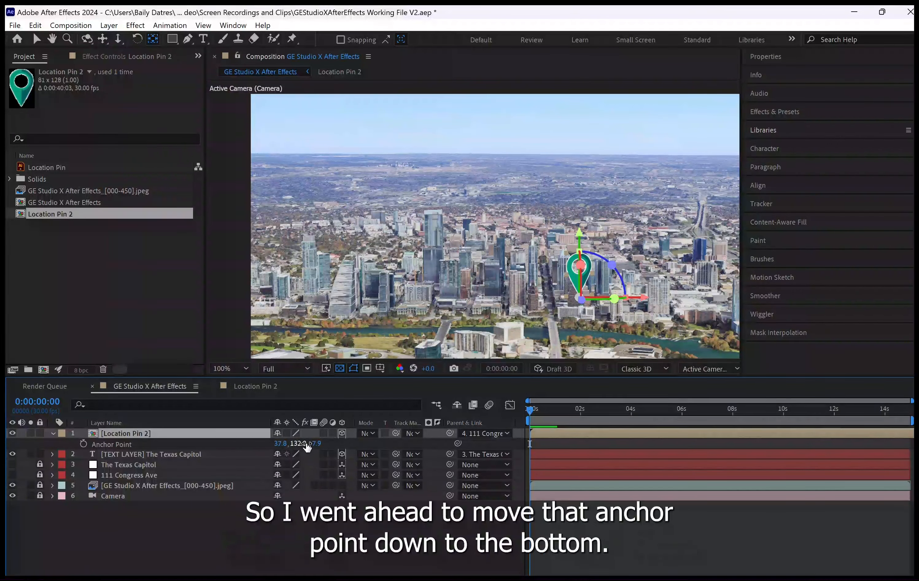
drag(297, 446, 326, 456)
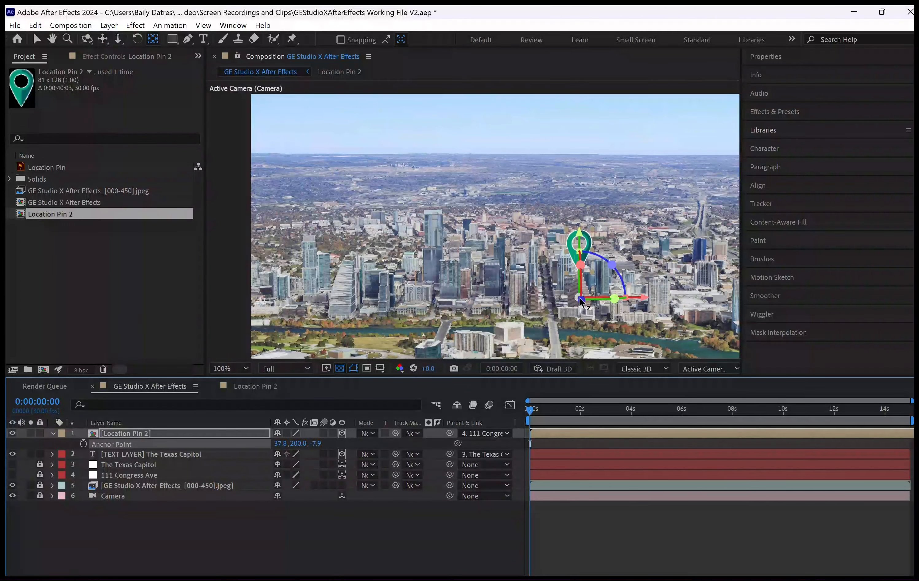
Move the anchor point up to the raised pin's tip, save the project and check the pin through the animation.
drag(578, 296, 580, 274)
key(ctrl+s)
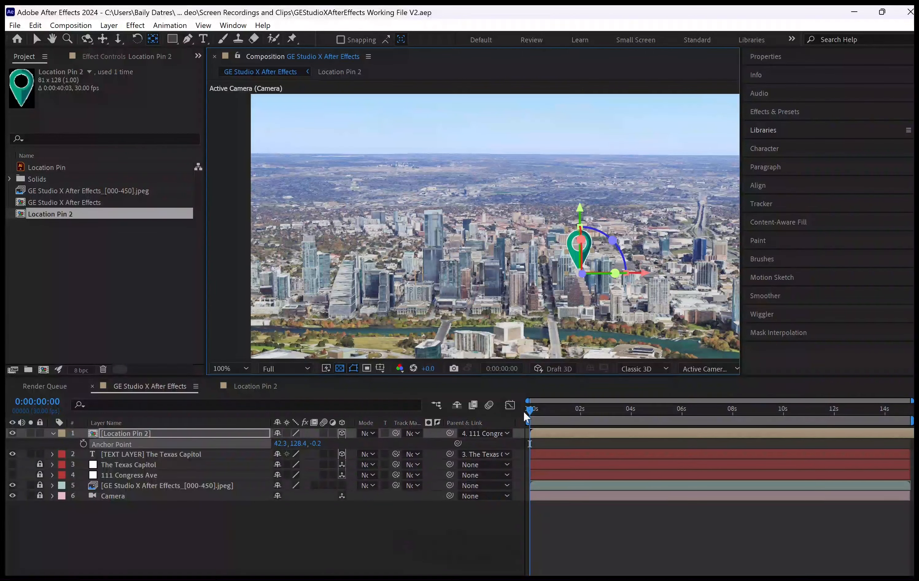
drag(527, 409, 518, 441)
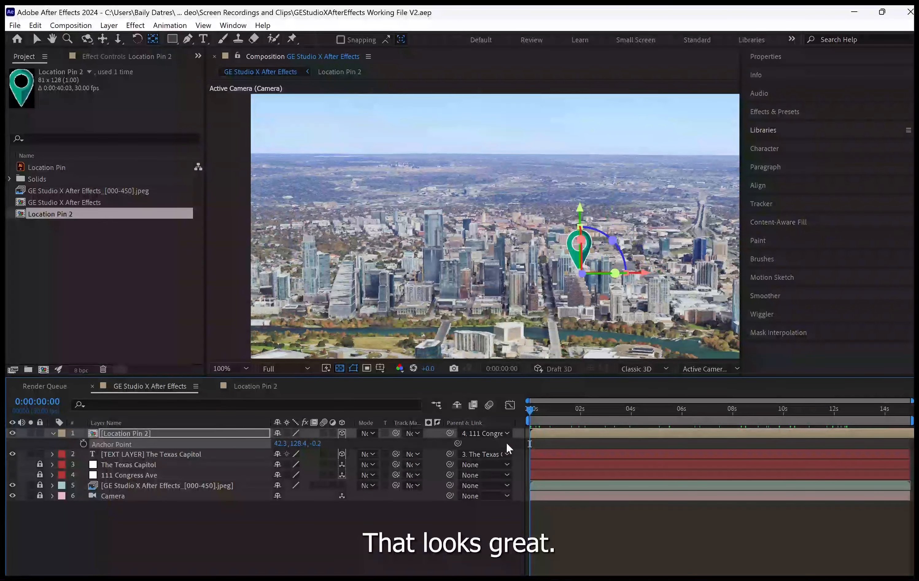
Scale the Location Pin 2 layer down to 80%, save the project and check the pin through the animation.
click(186, 435)
key(s)
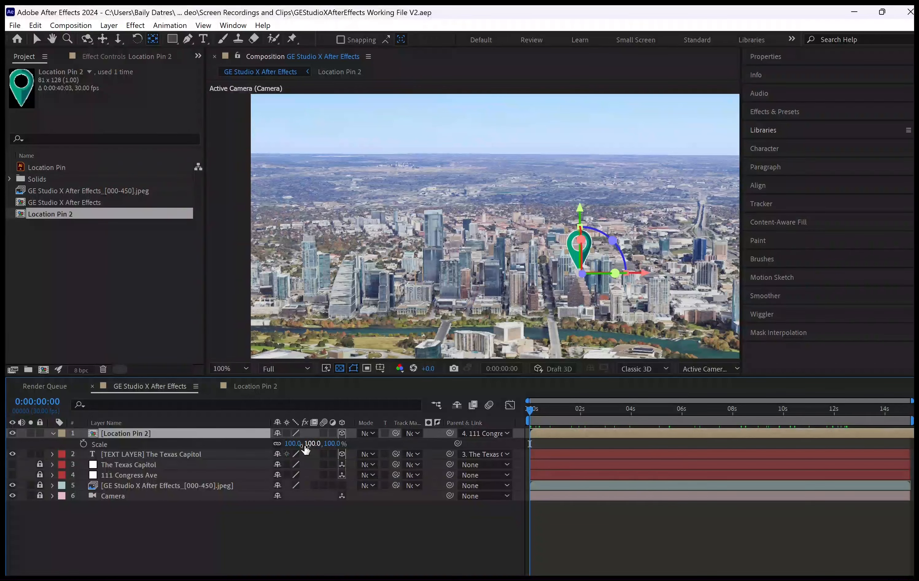
drag(293, 444, 287, 445)
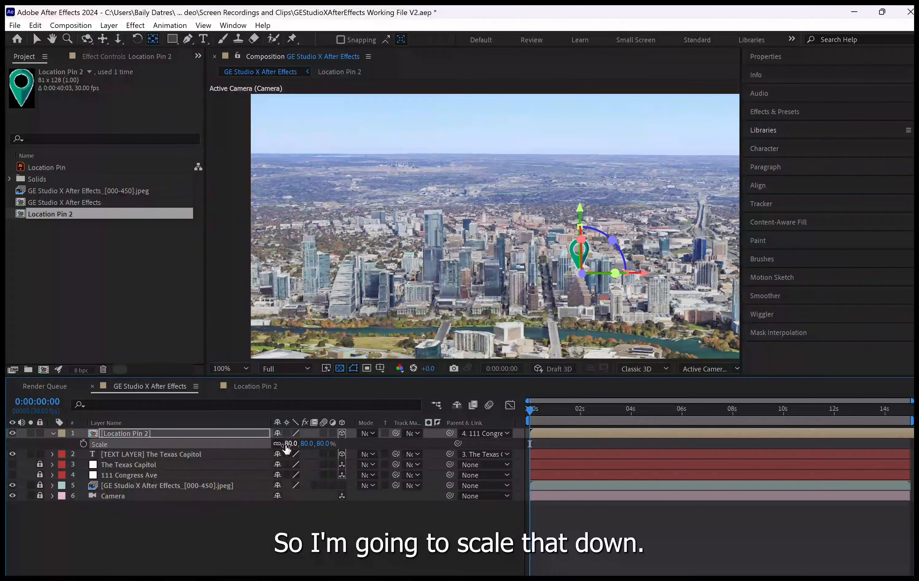
key(ctrl+s)
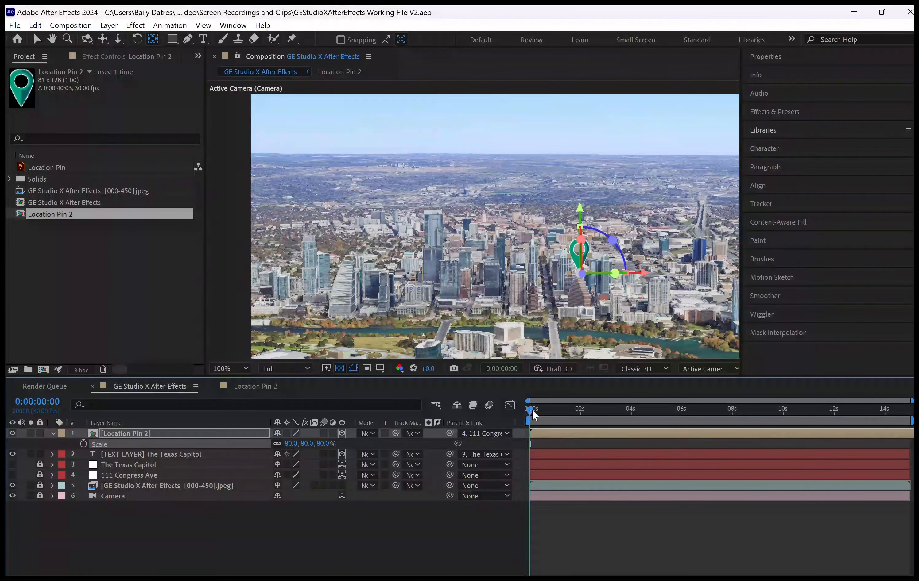
drag(532, 409, 849, 428)
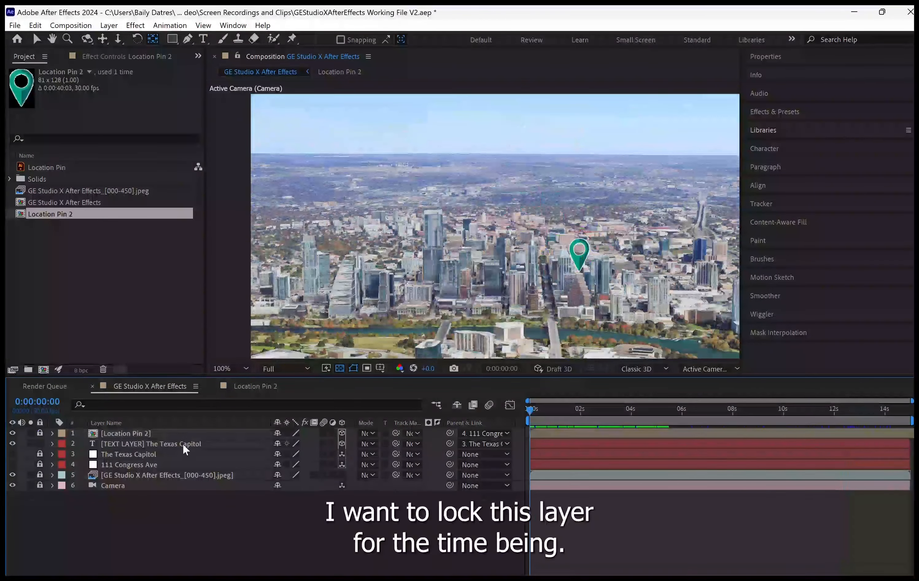
Set the X orientation of The Texas Capitol text layer to 90°.
click(182, 444)
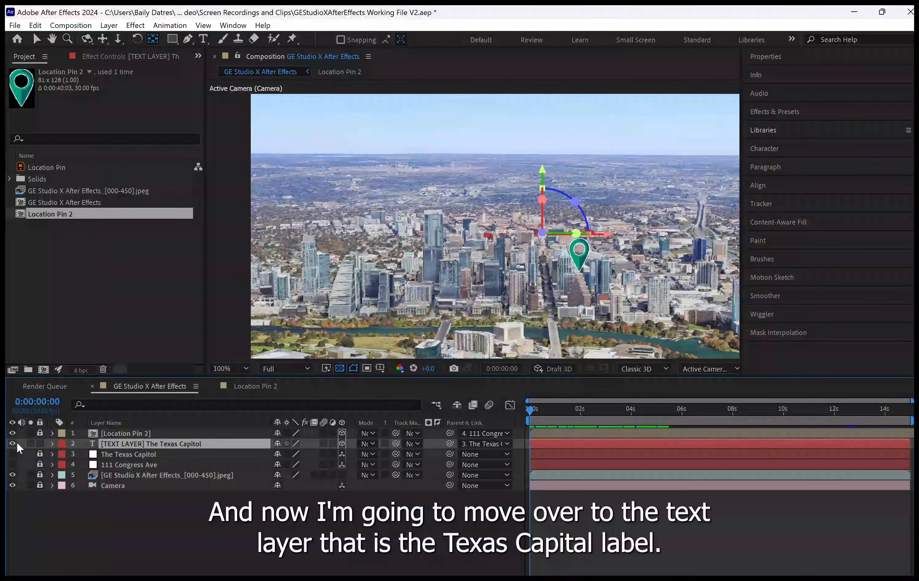
scroll(562, 213, up, 1)
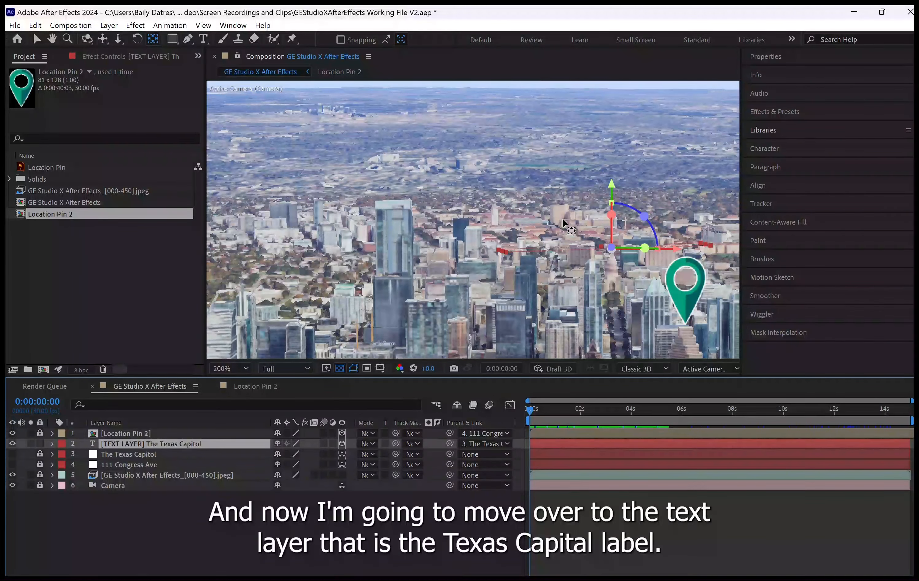
scroll(562, 217, down, 1)
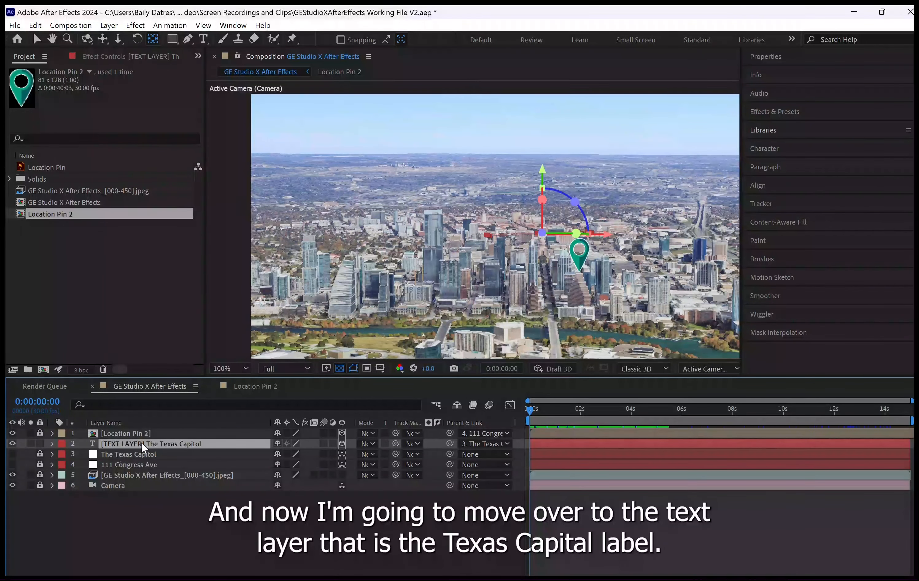
key(r)
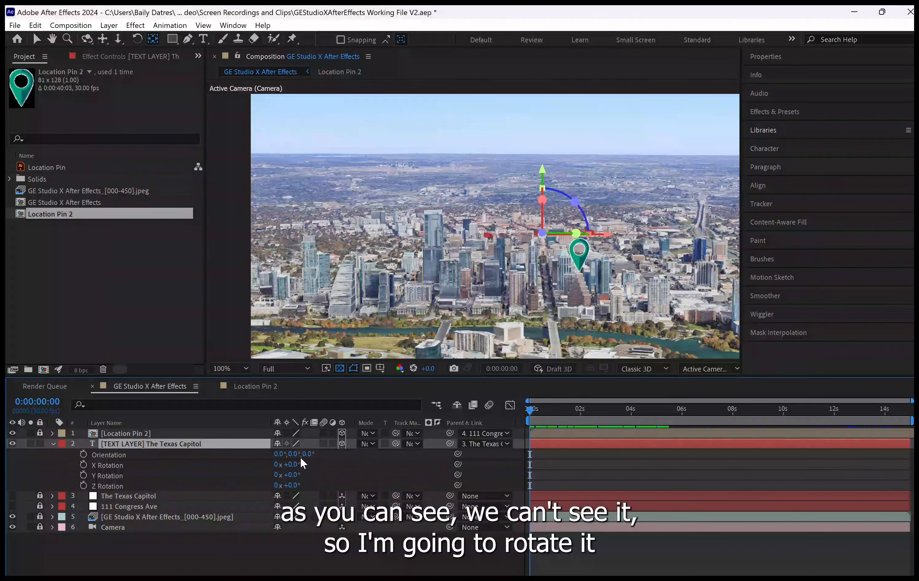
click(279, 455)
text(90)
key(Return)
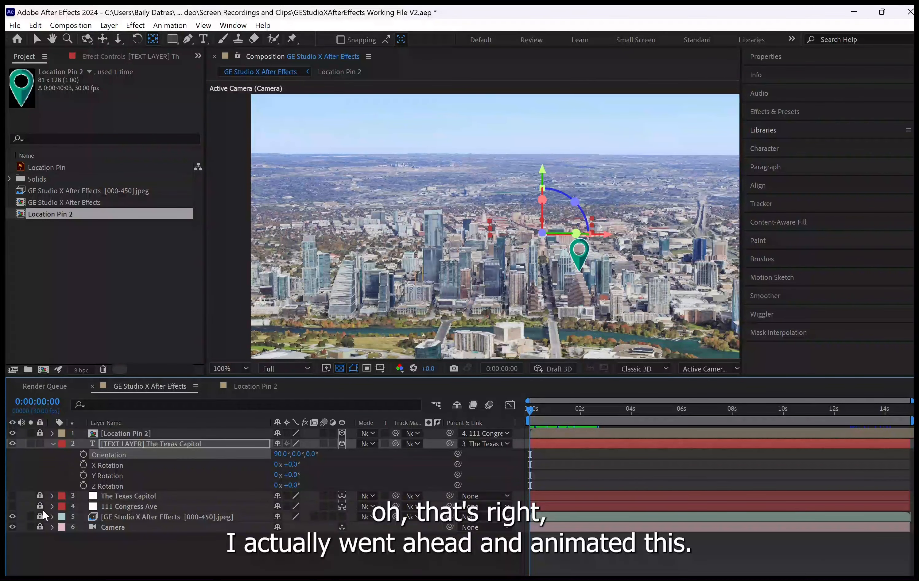
Delete all opacity keyframes from The Texas Capitol text layer and save the project.
key(u)
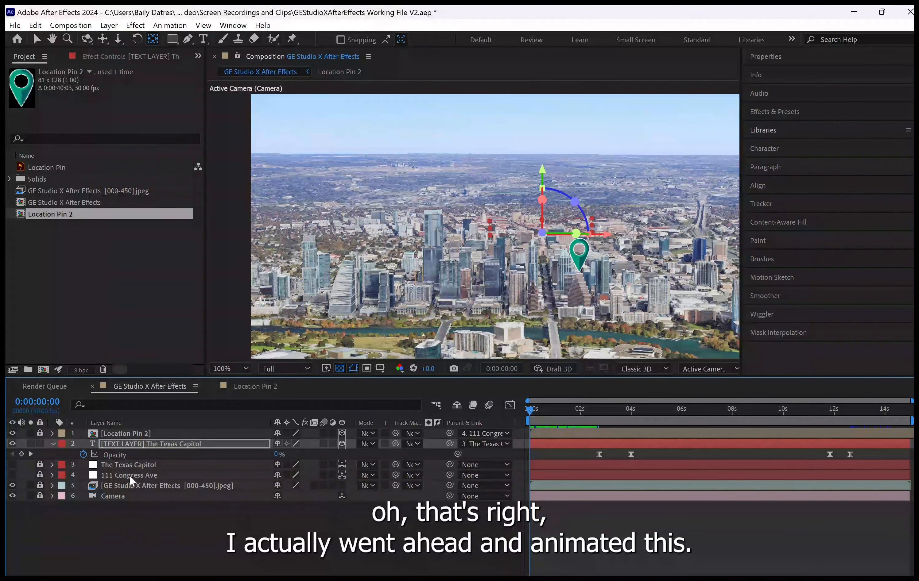
click(162, 457)
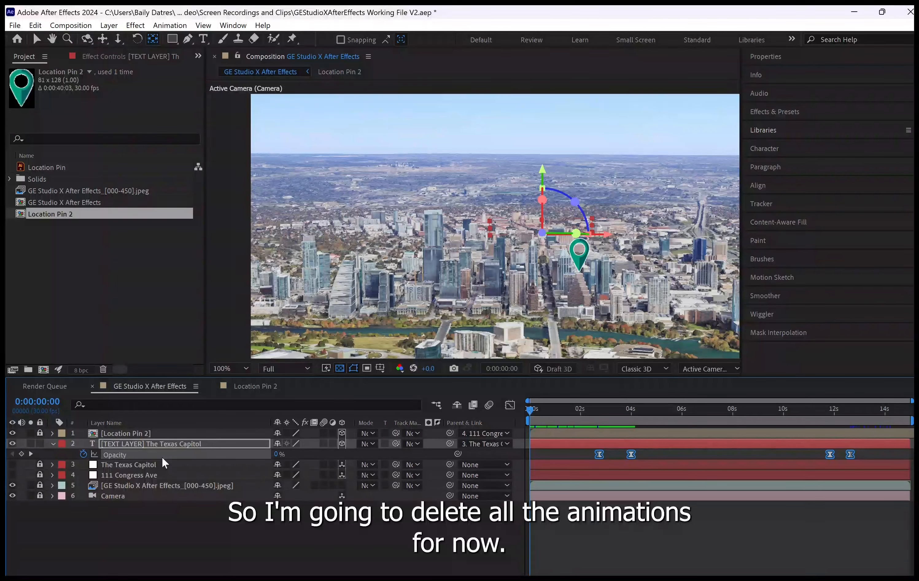
key(Delete)
key(ctrl+s)
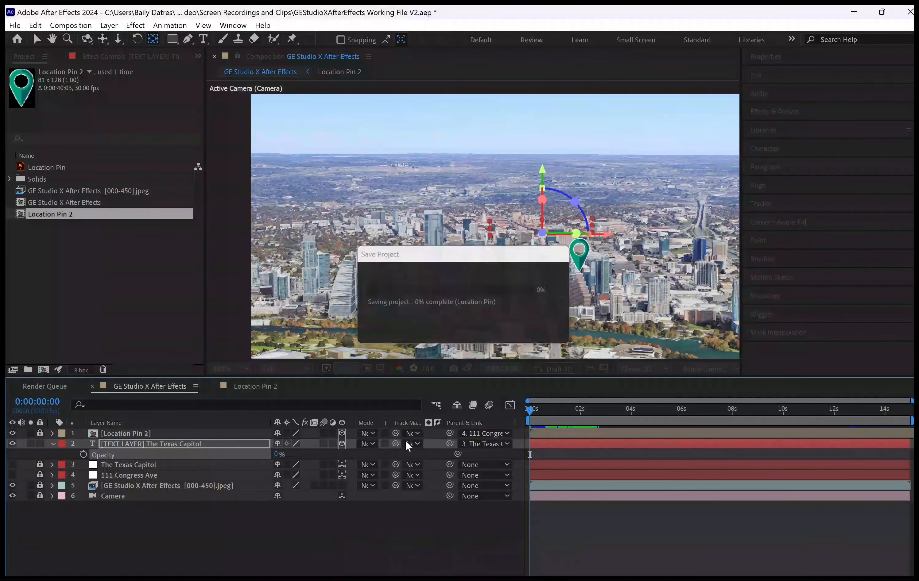
Set the opacity of The Texas Capitol text layer to 100%.
click(137, 444)
key(r)
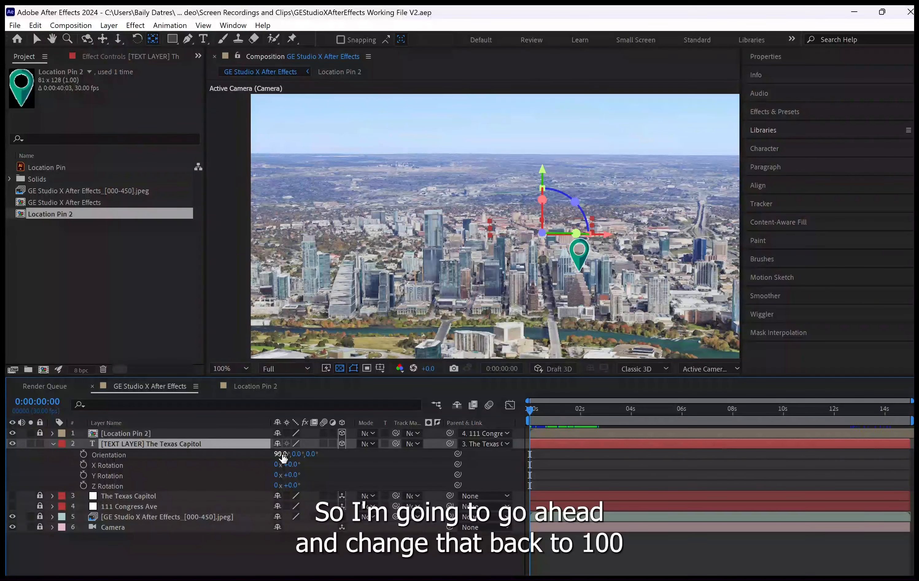
key(t)
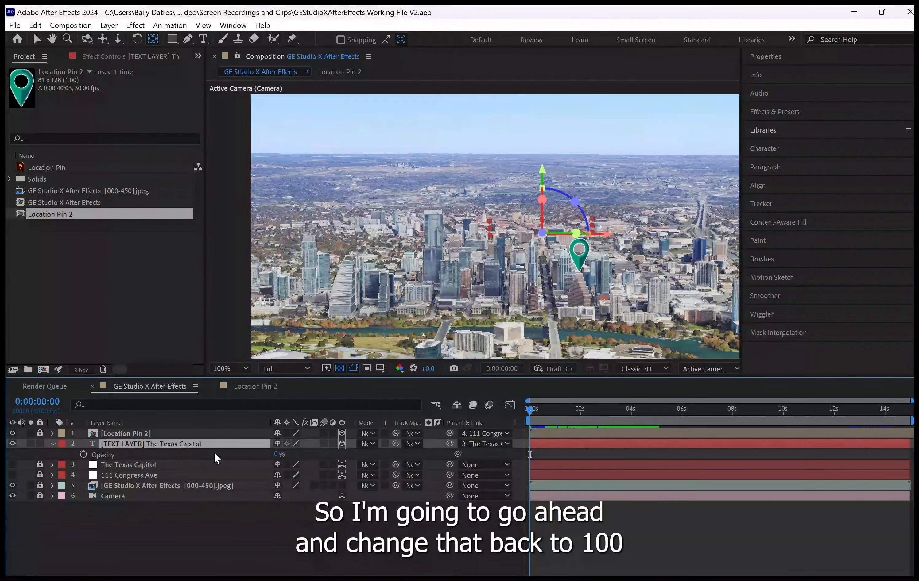
click(274, 455)
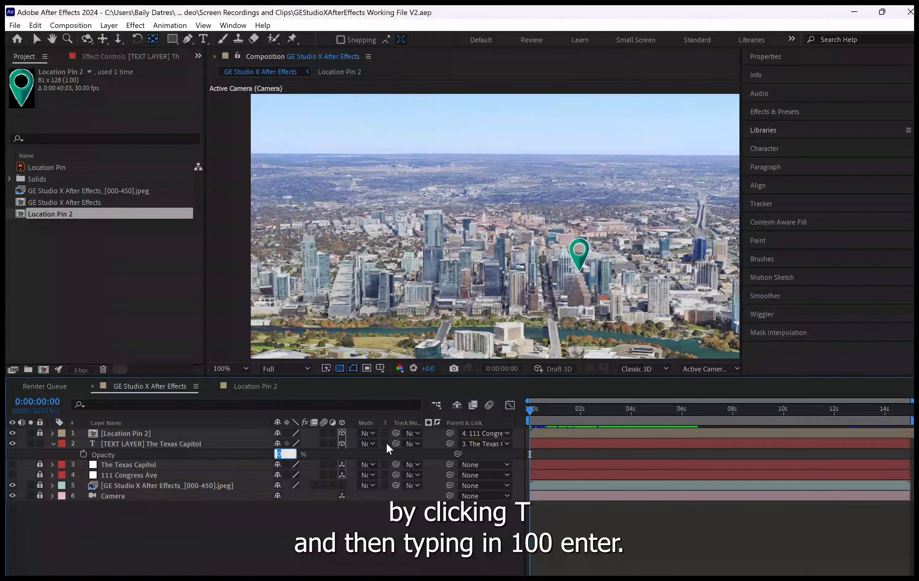
text(100)
key(Return)
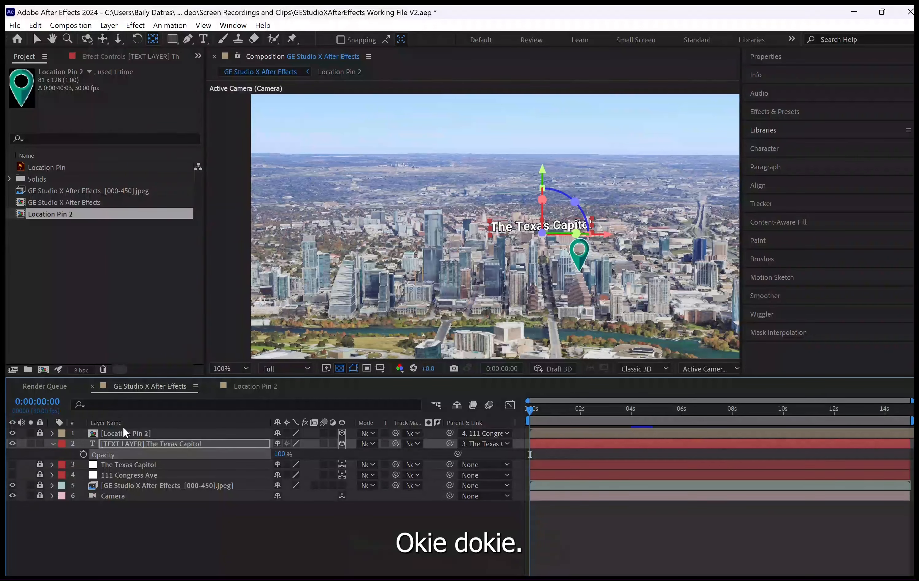
Shift the text label up and right of the Capitol by setting its anchor point to about -365, 363, then save the project.
click(128, 442)
key(a)
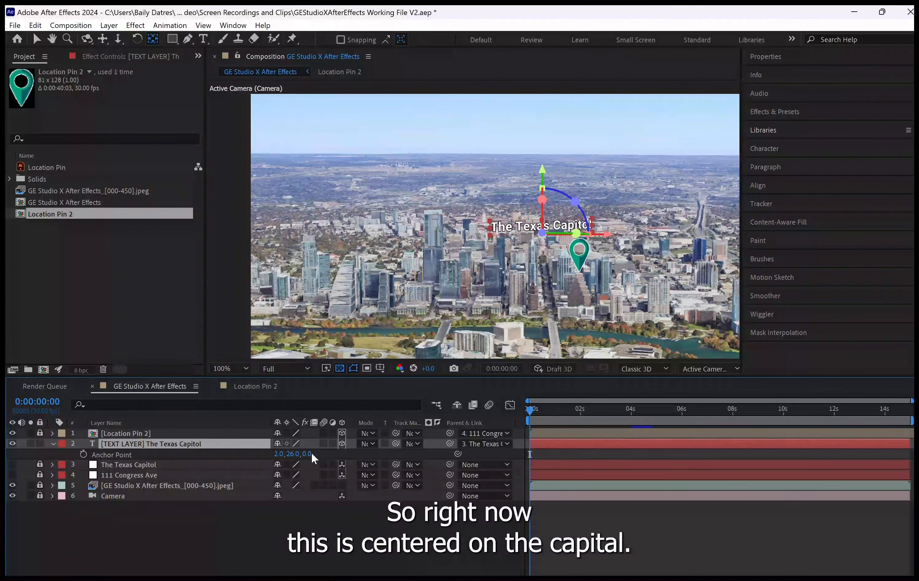
drag(281, 458, 91, 470)
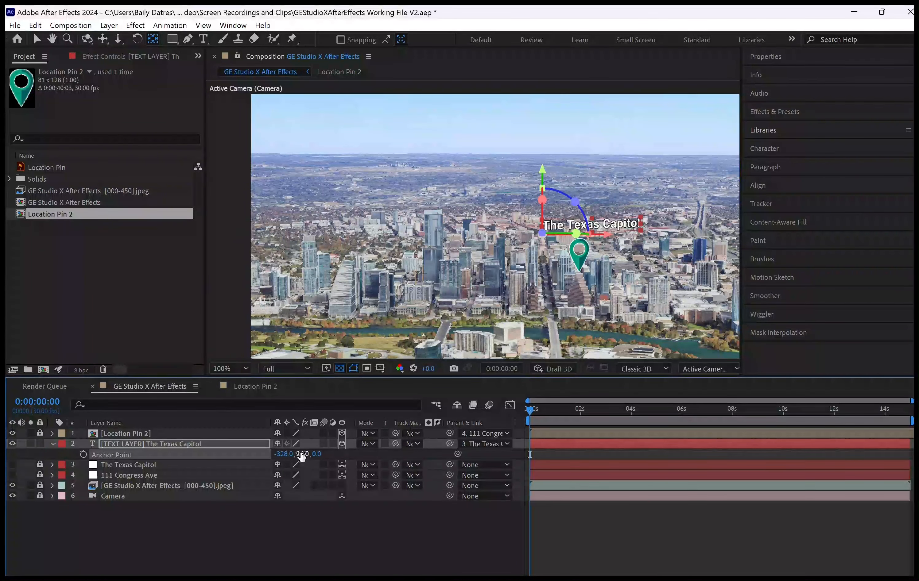
drag(302, 457, 471, 487)
drag(280, 455, 259, 455)
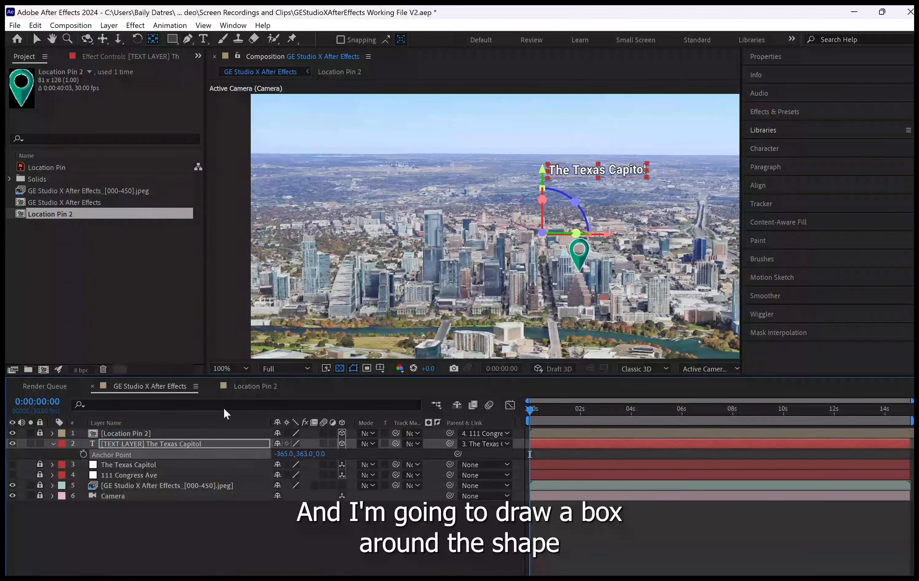
key(ctrl+s)
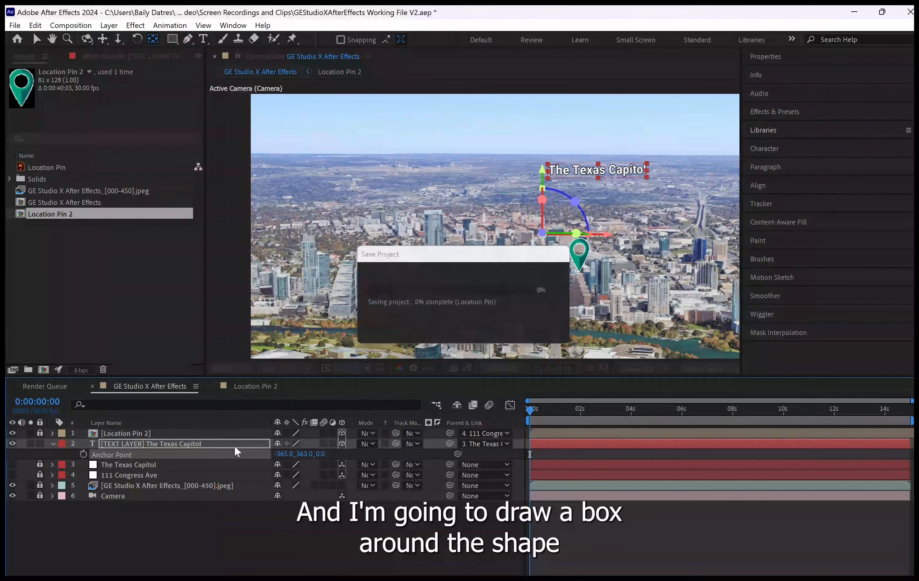
Add a new shape layer and draw a rectangle about 345 by 48 px around The Texas Capitol text.
scroll(631, 190, up, 2)
drag(618, 193, 430, 206)
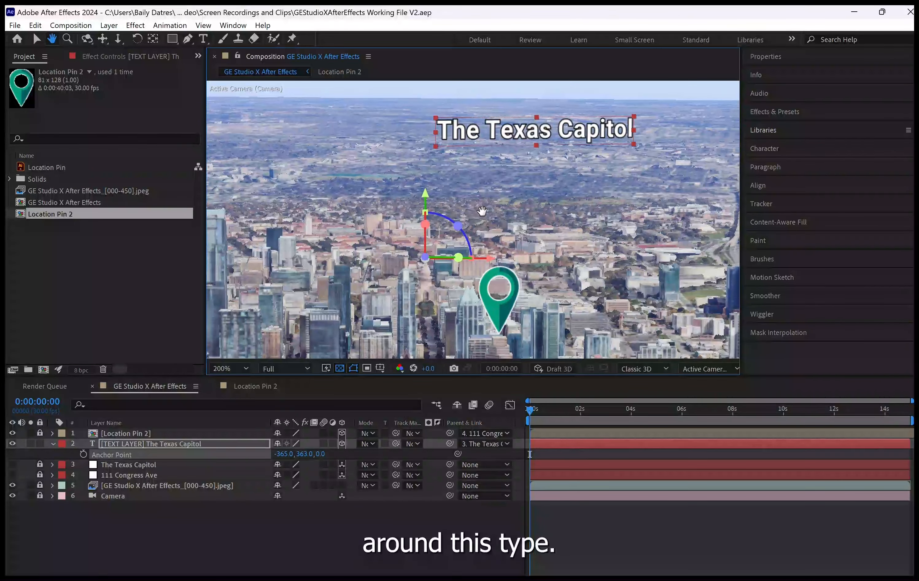
click(109, 26)
mouse_move(143, 38)
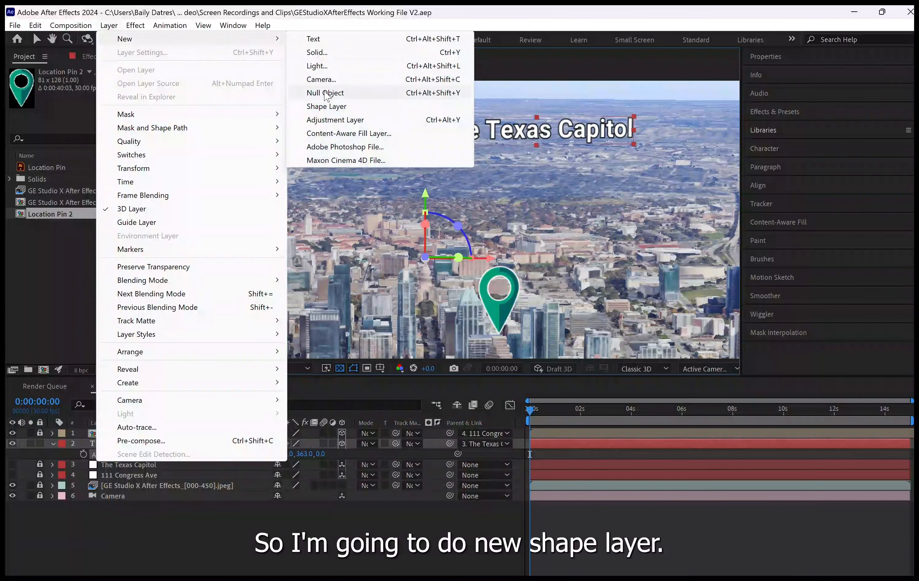
click(327, 106)
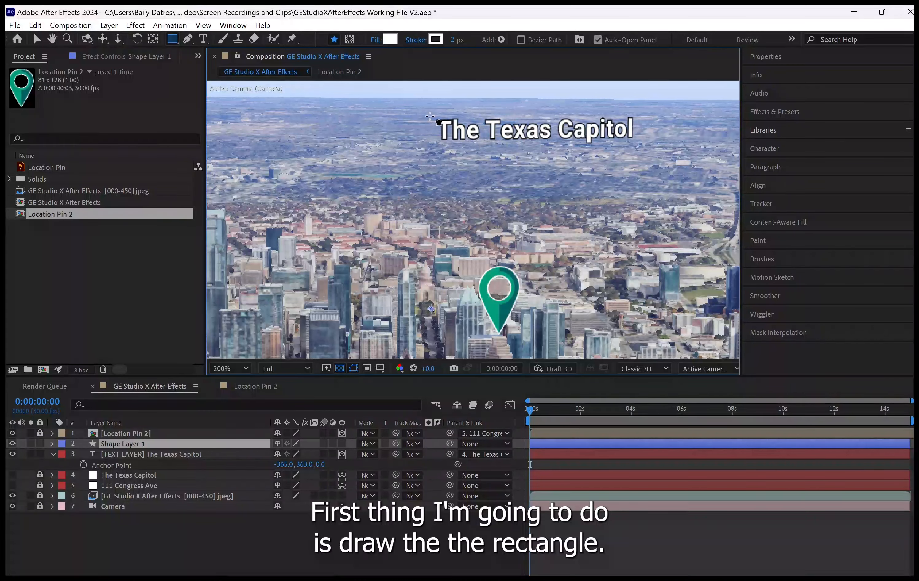
drag(431, 115, 644, 146)
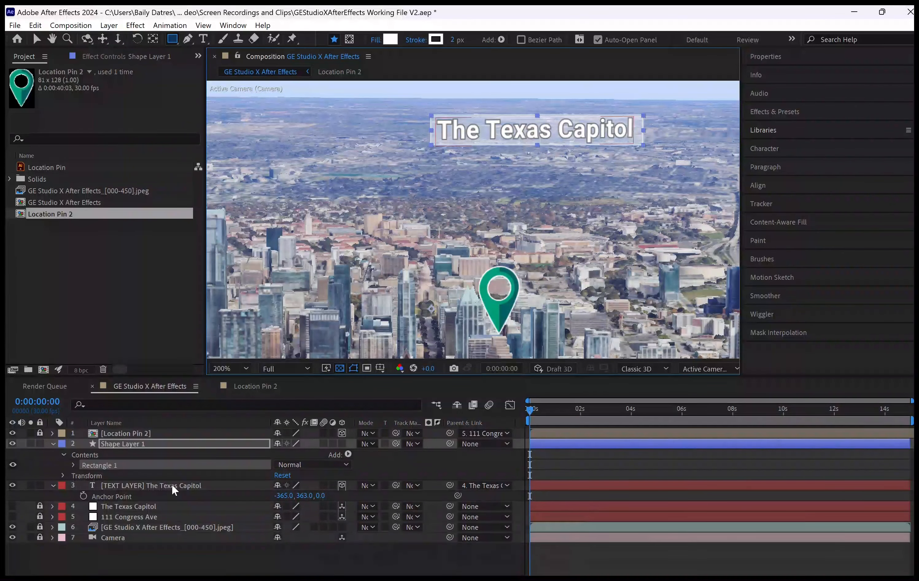
Move the shape layer's anchor point to the centre of the rectangle around the text.
key(y)
drag(432, 309, 497, 200)
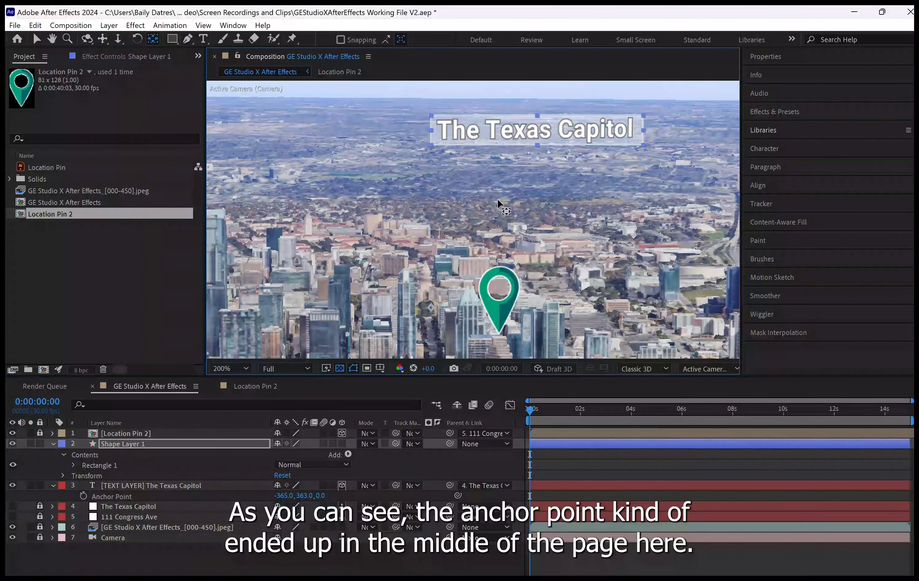
drag(531, 140, 540, 132)
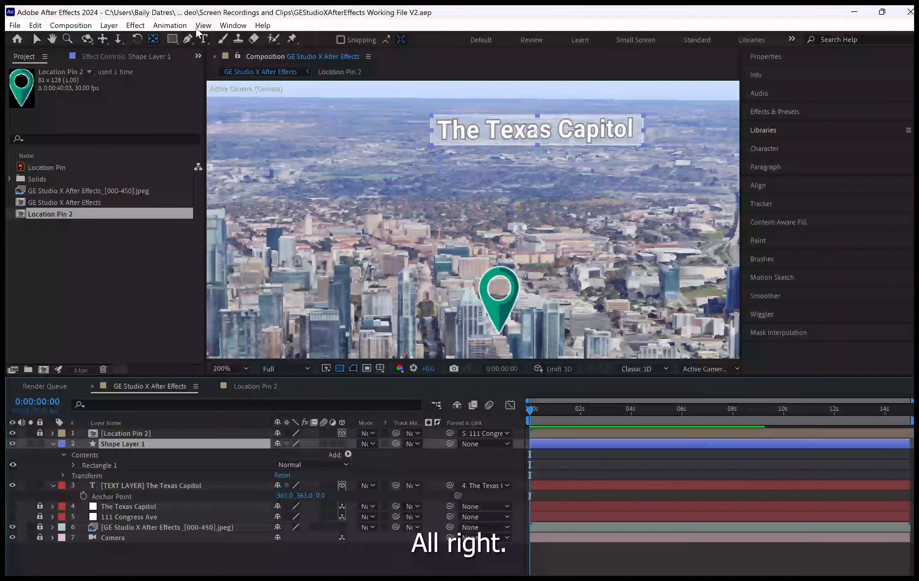
Draw a vertical line on Shape Layer 1 from the Capitol up to the label, and shift Rectangle 1 so its left edge meets the line.
key(g)
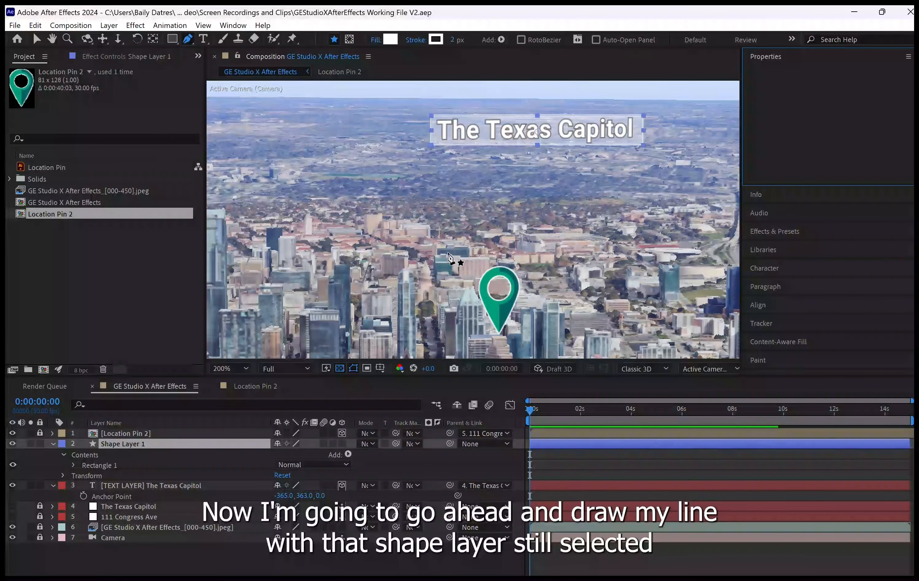
click(425, 264)
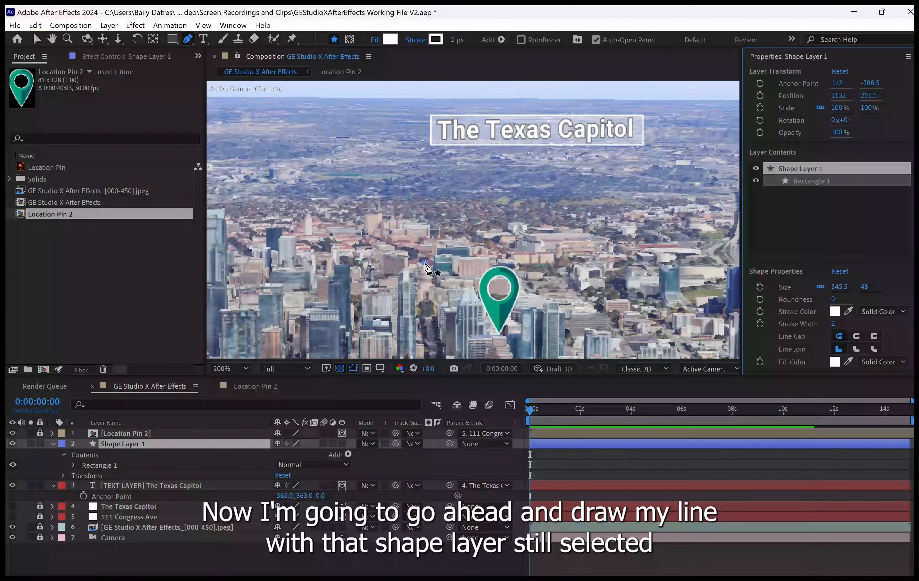
shift+click(431, 147)
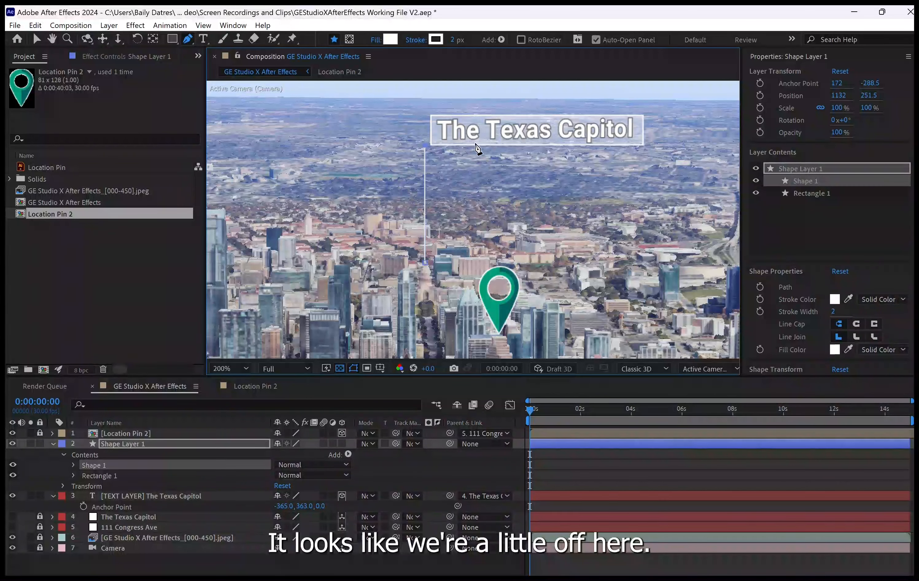
click(125, 477)
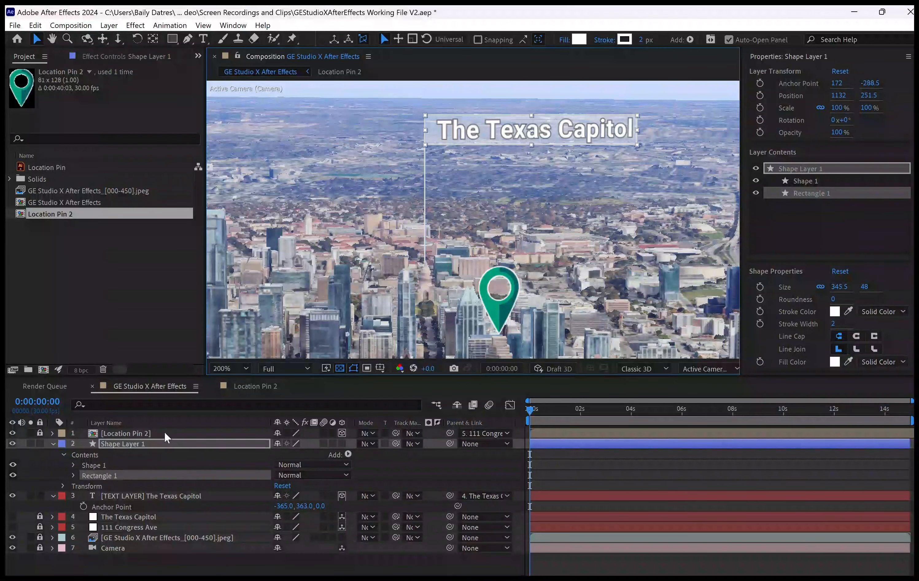
click(165, 432)
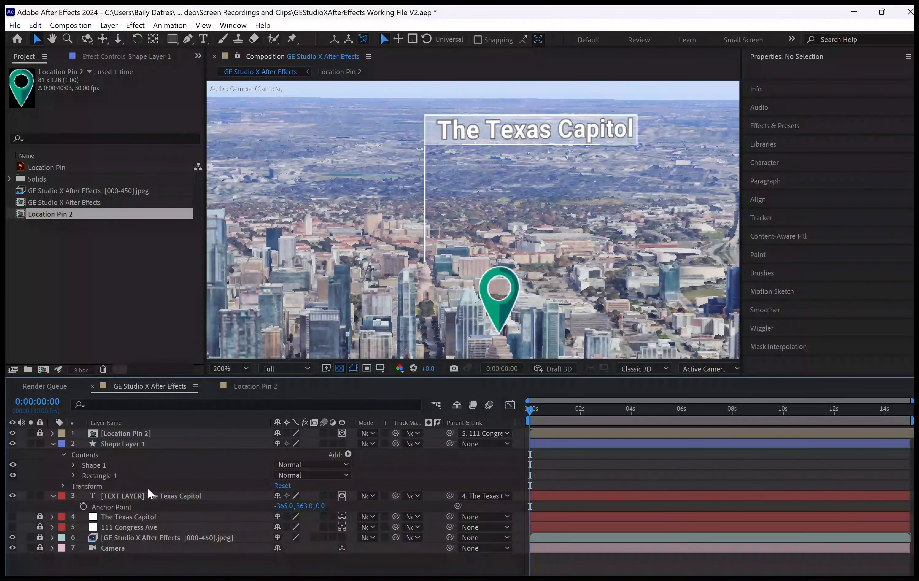
Centre the text in its box by setting the text layer's X anchor point to -346, then save the project.
click(154, 495)
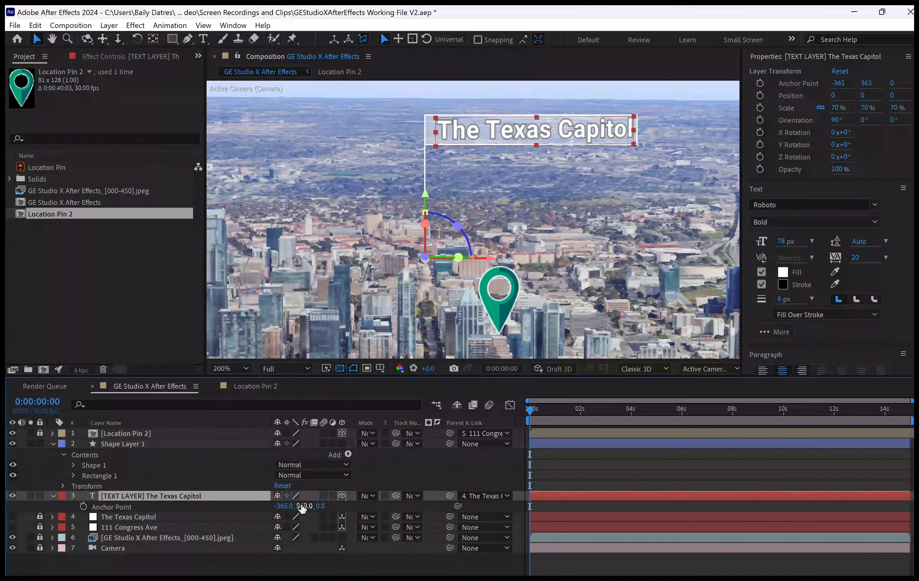
drag(303, 507, 302, 508)
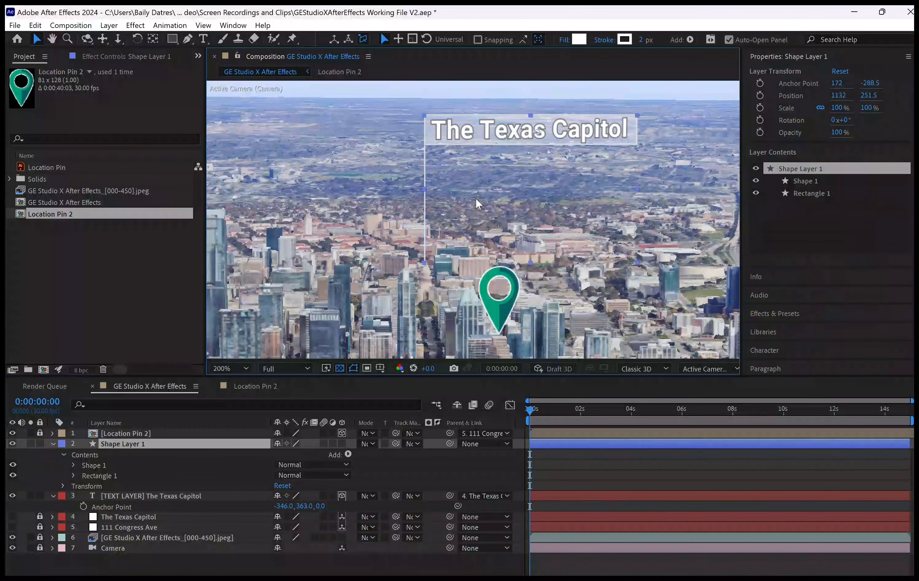
click(321, 178)
key(ctrl+s)
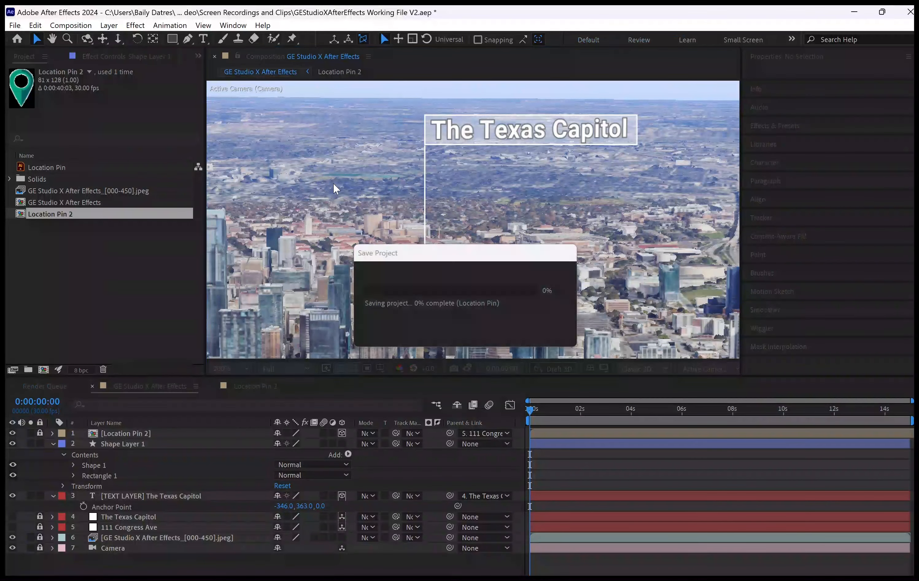
Move Shape Layer 1's anchor point to the bottom end of the vertical line and save the project.
click(171, 446)
key(y)
drag(538, 131, 424, 263)
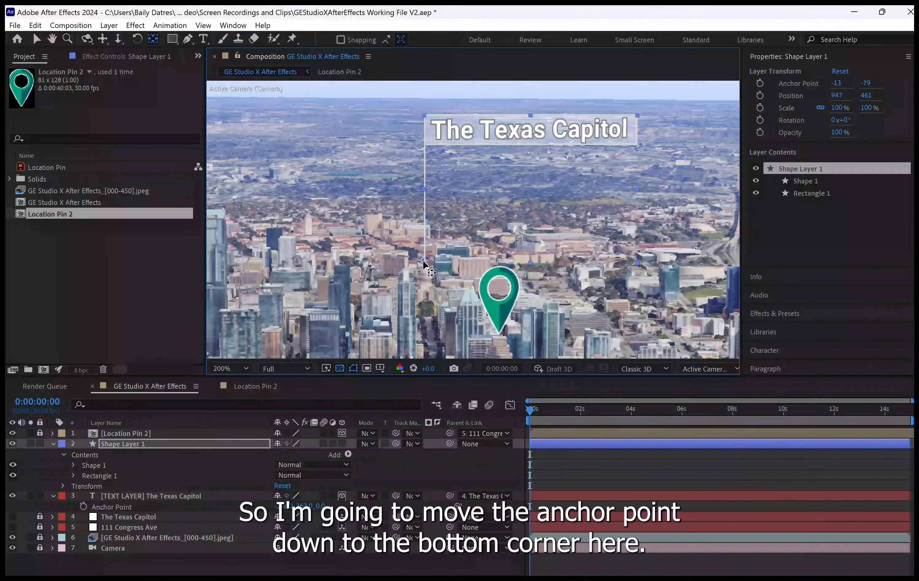
key(ctrl+s)
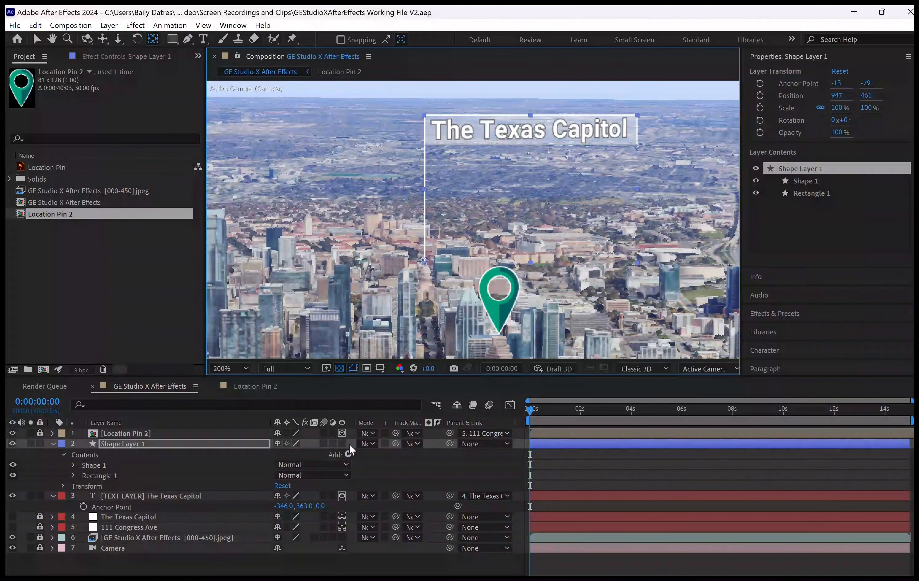
Make Shape Layer 1 a 3D layer and parent it to The Texas Capitol null layer.
click(340, 444)
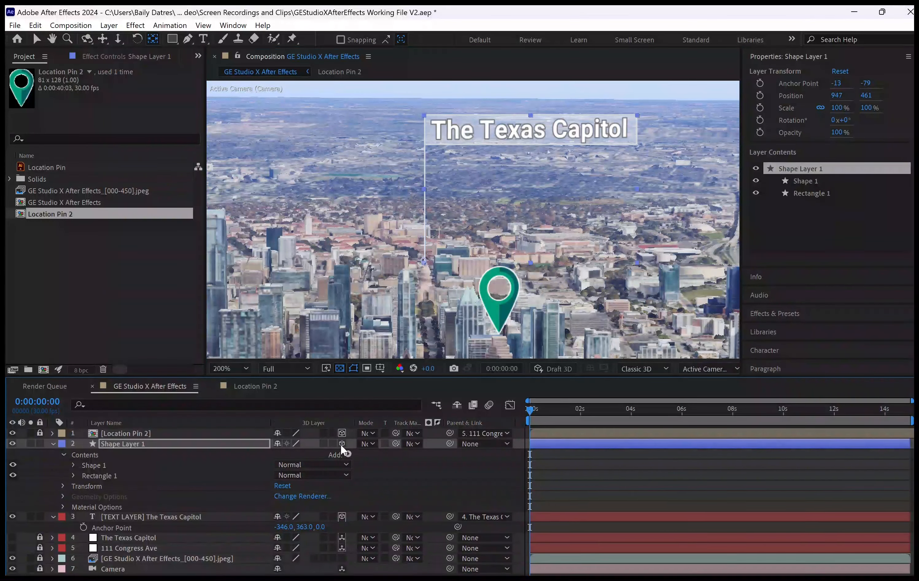
click(507, 445)
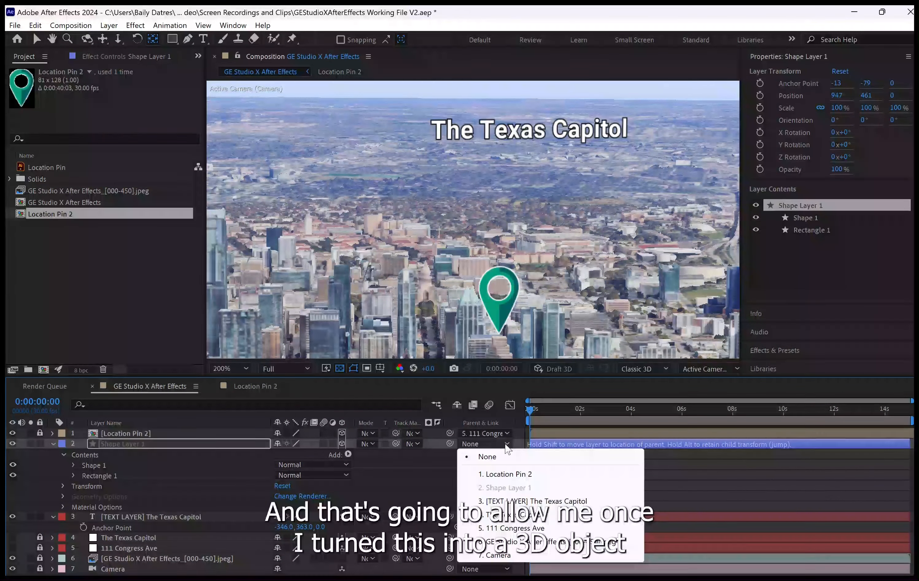
click(516, 515)
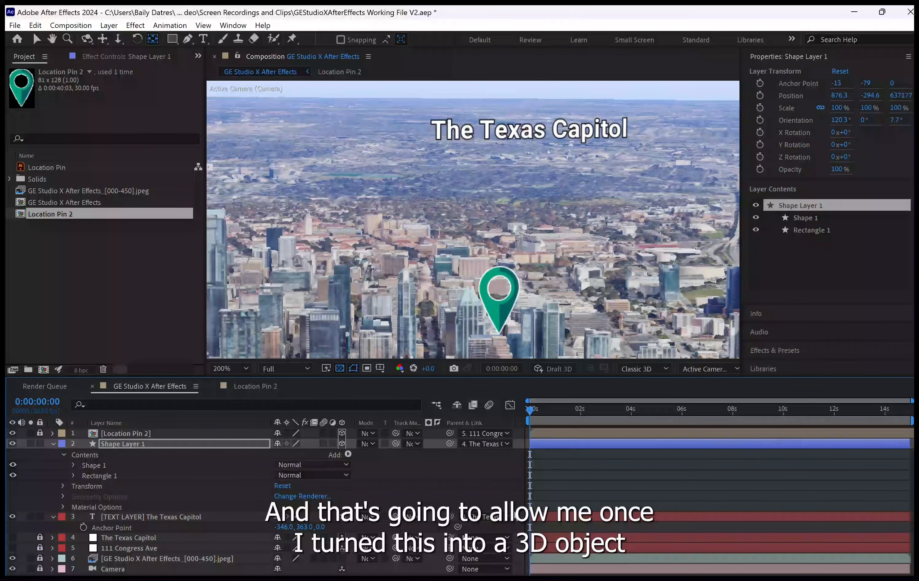
Set Shape Layer 1's X, Y and Z position values to 0.
click(163, 446)
key(p)
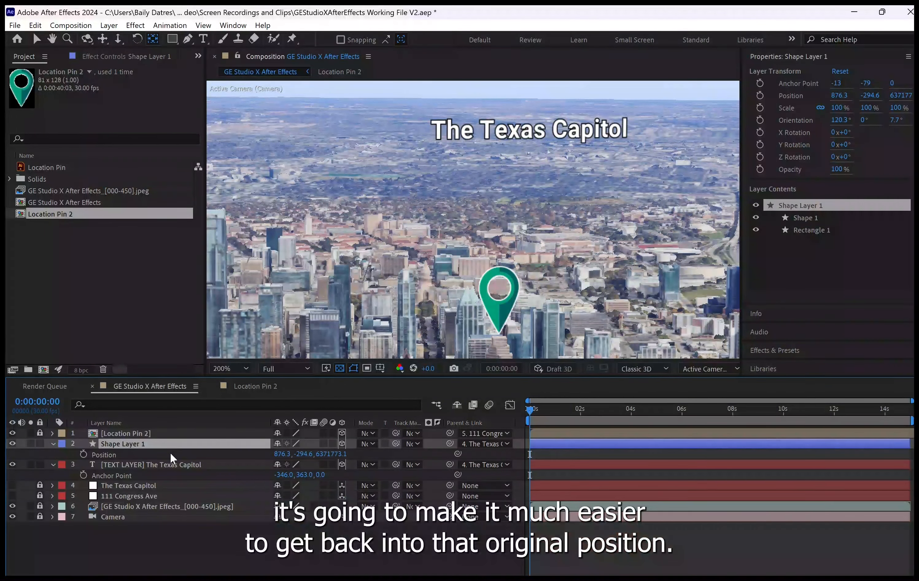
click(334, 454)
text(0)
key(Return)
click(302, 454)
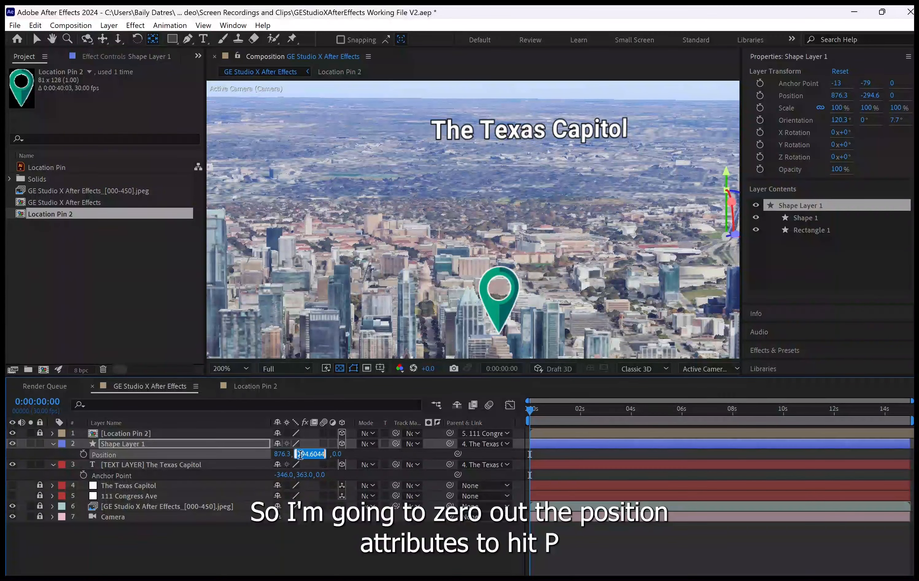
text(0)
key(Return)
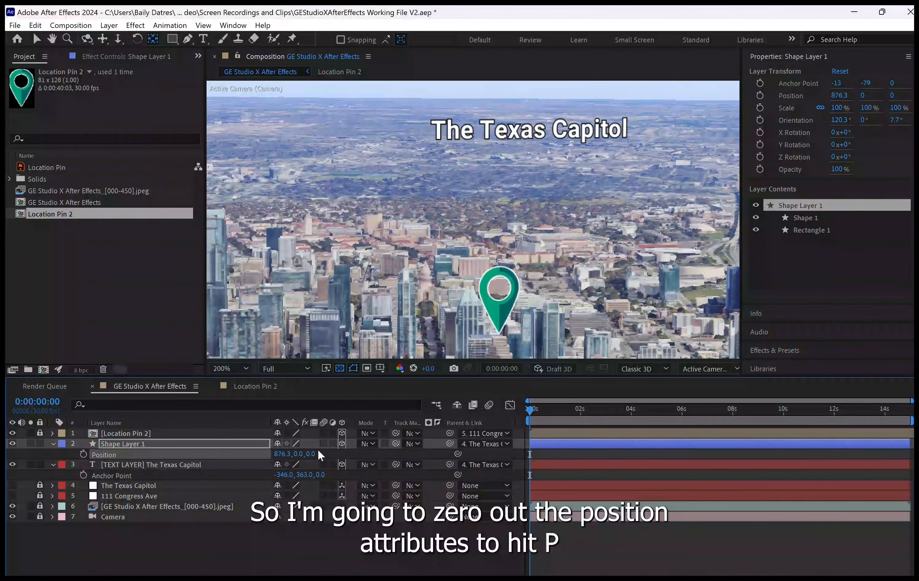
click(281, 454)
text(0)
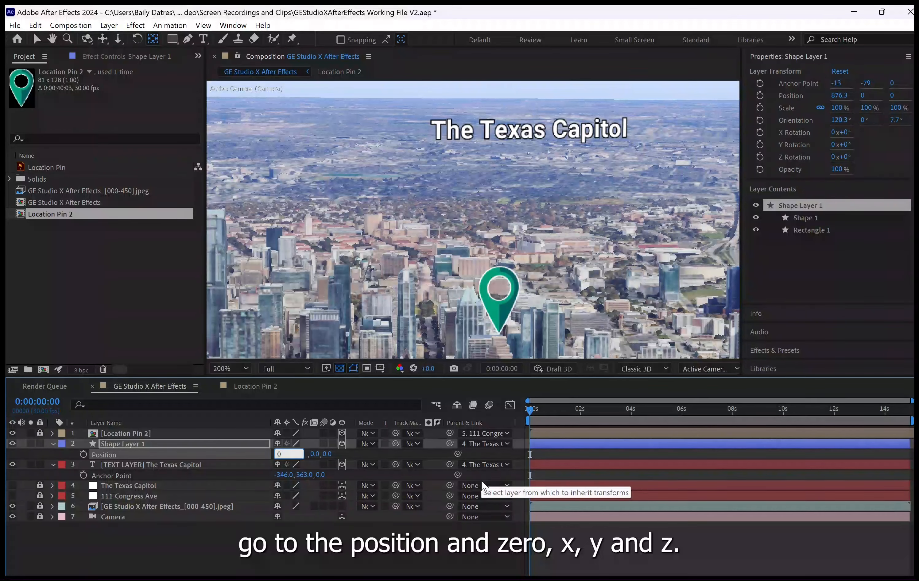
key(Return)
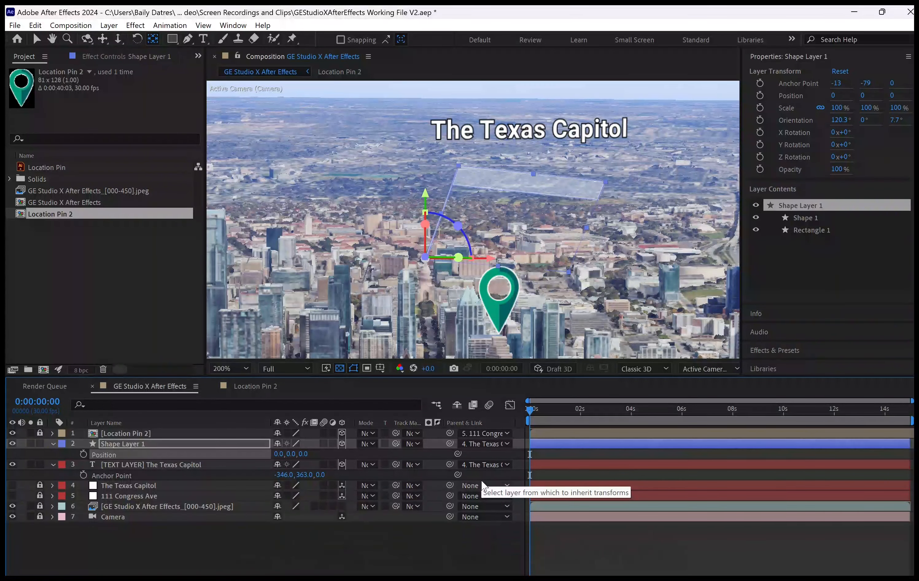
Set Shape Layer 1's orientation to 90° on X and 0° on Z.
click(194, 448)
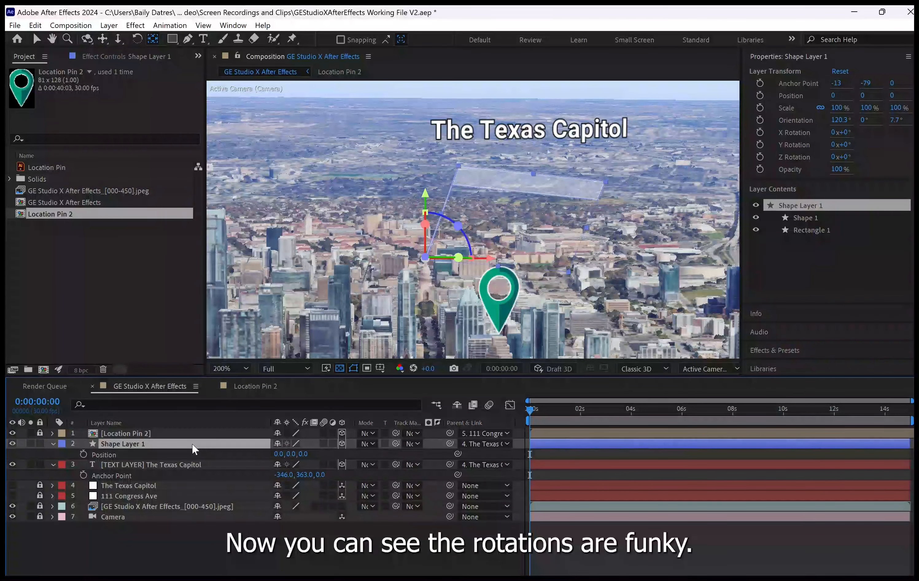
key(r)
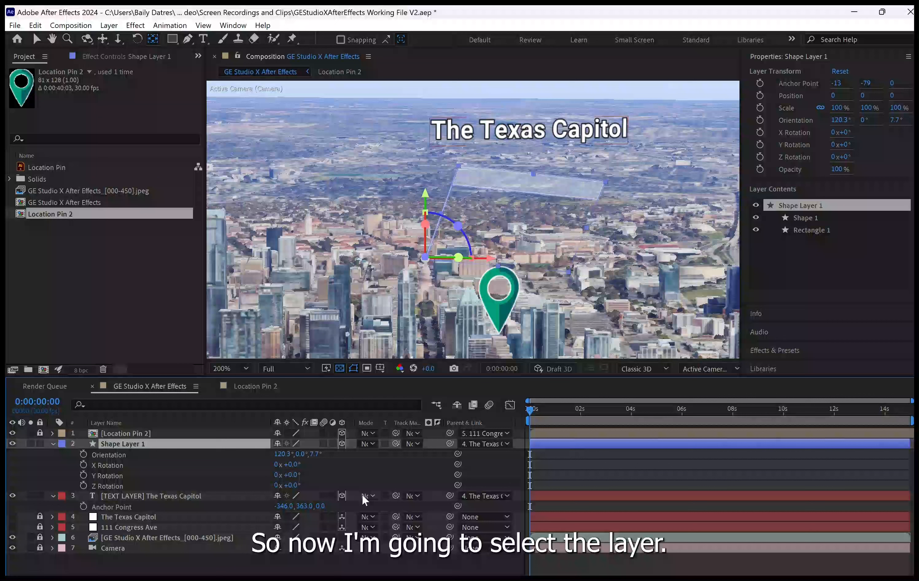
click(321, 454)
text(0)
key(Return)
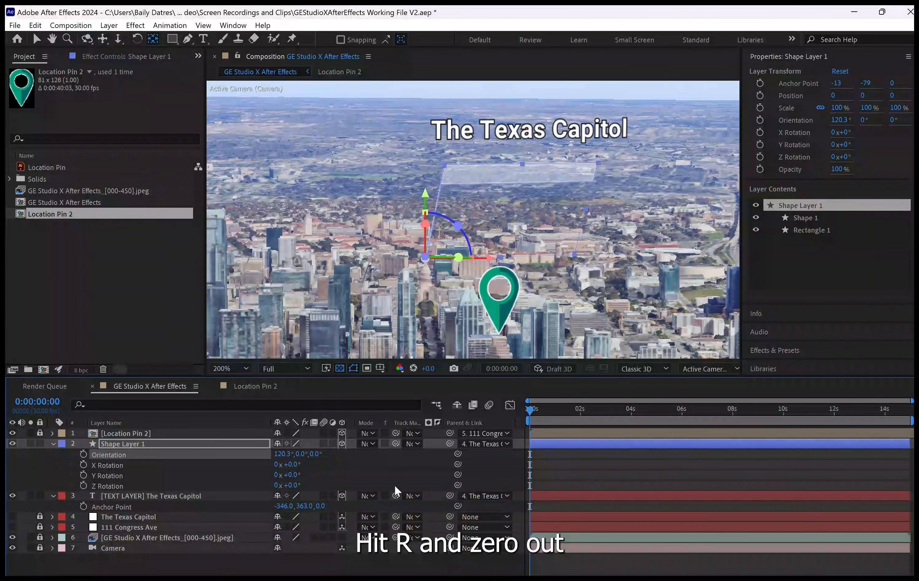
click(278, 454)
text(90)
key(Return)
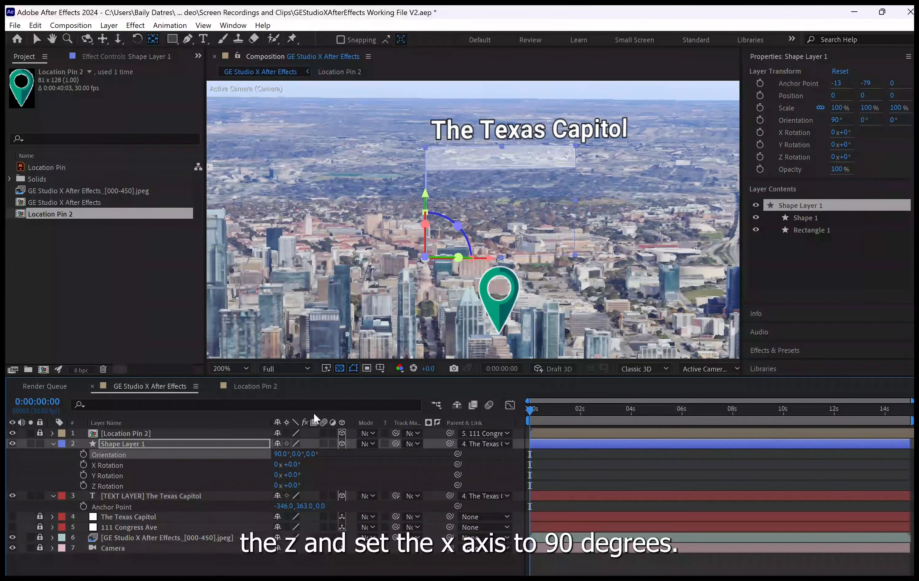
Scale Shape Layer 1 up uniformly to 128% so its box reaches the label text.
click(160, 444)
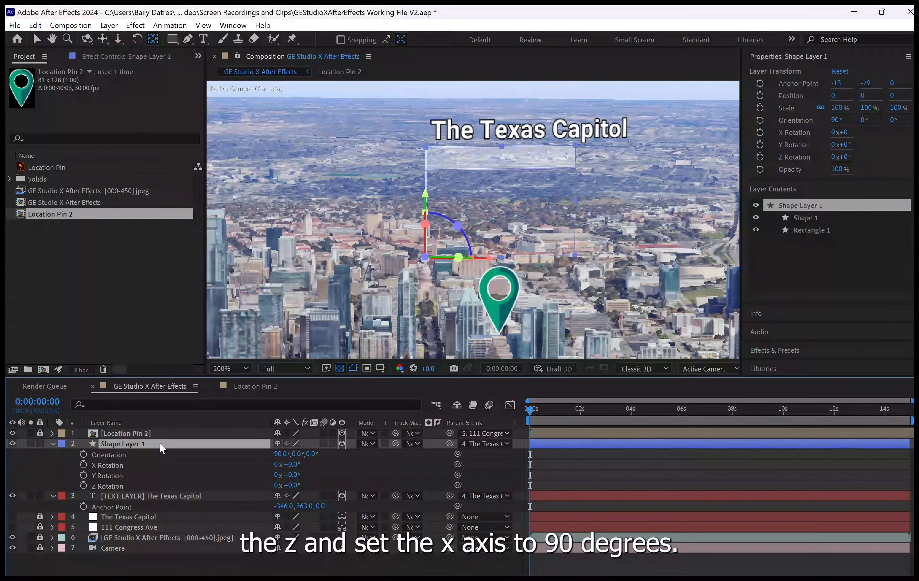
key(s)
drag(293, 454, 312, 454)
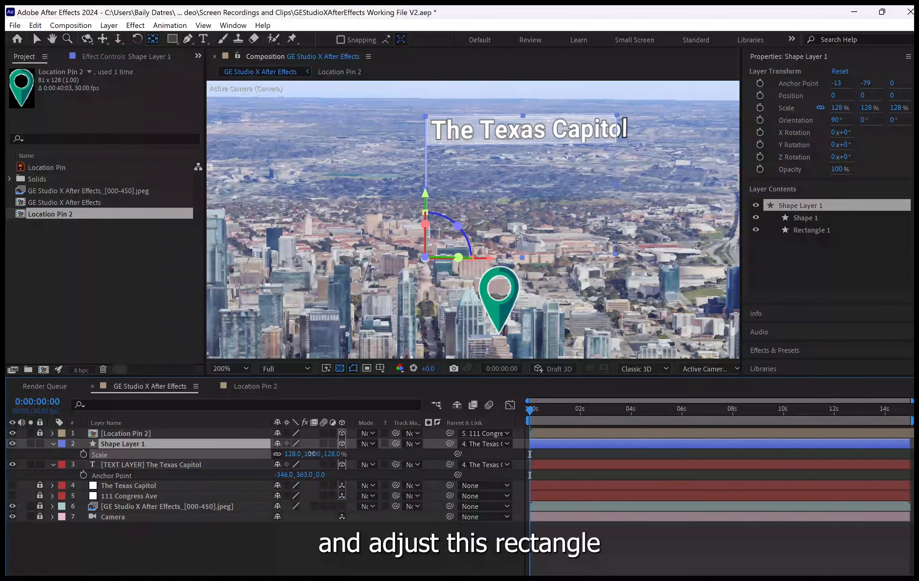
Widen Rectangle 1 until it encloses the label text, shifting it so its left edge stays on the vertical line.
click(152, 446)
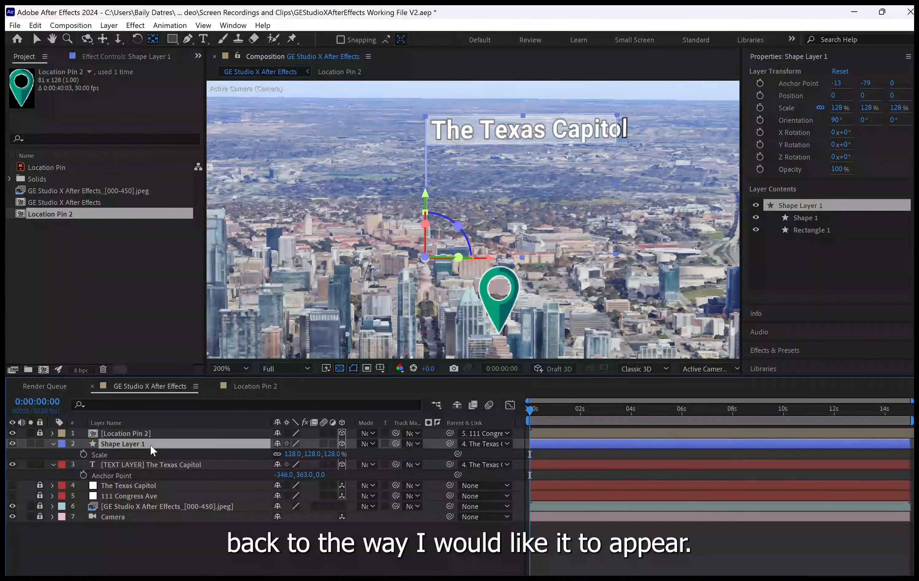
key(r)
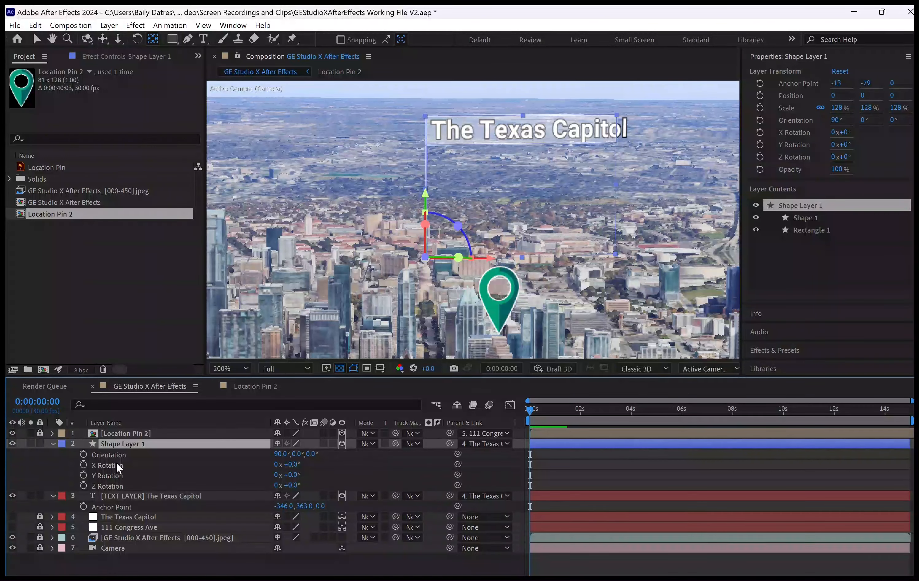
click(52, 444)
click(53, 444)
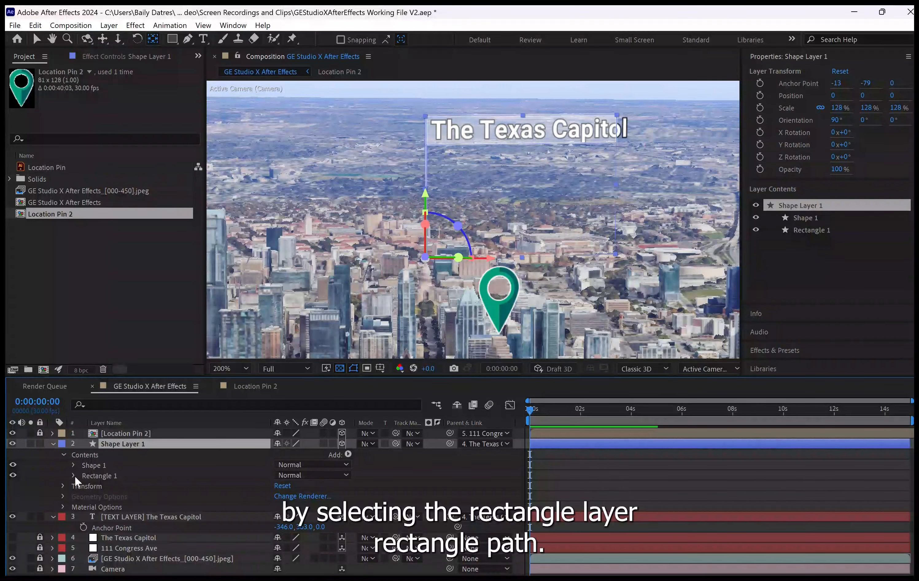
click(74, 477)
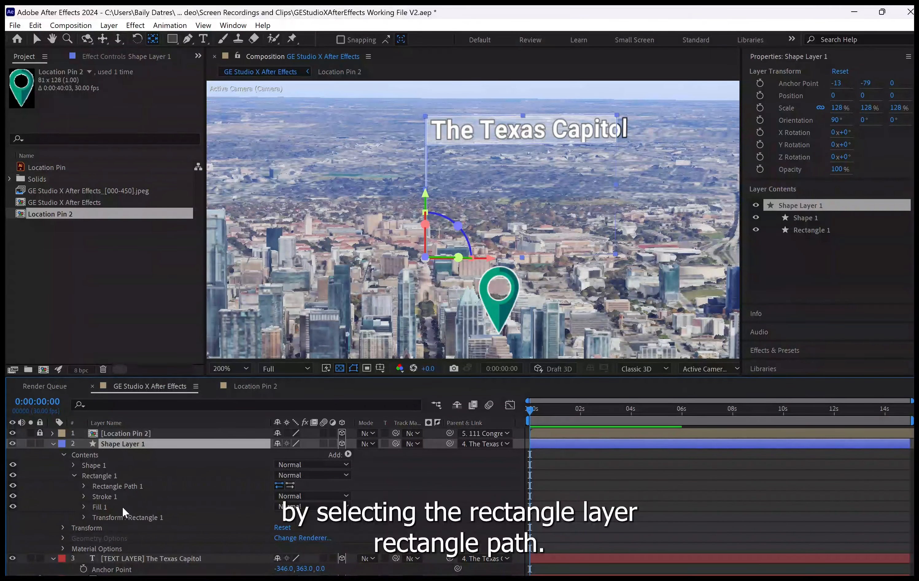
click(159, 486)
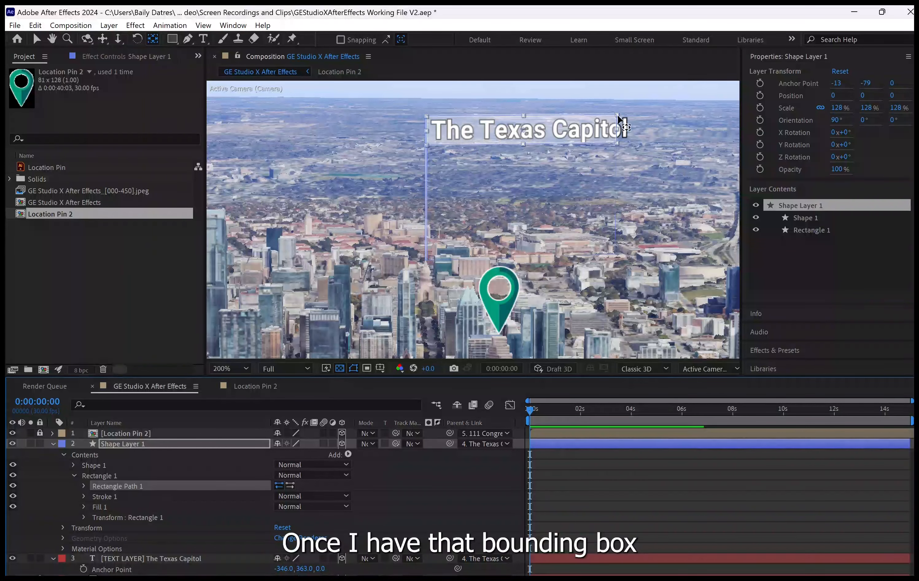
click(37, 38)
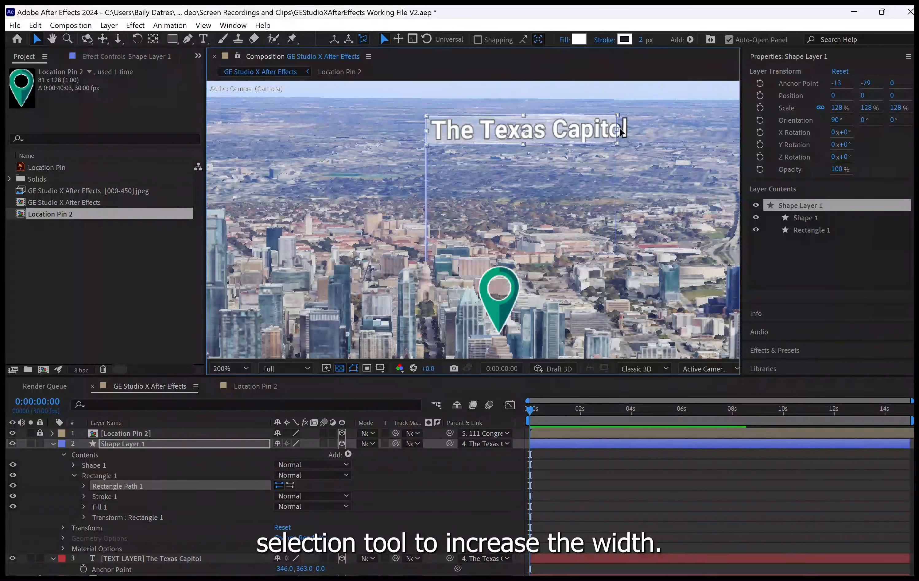
drag(618, 131, 624, 131)
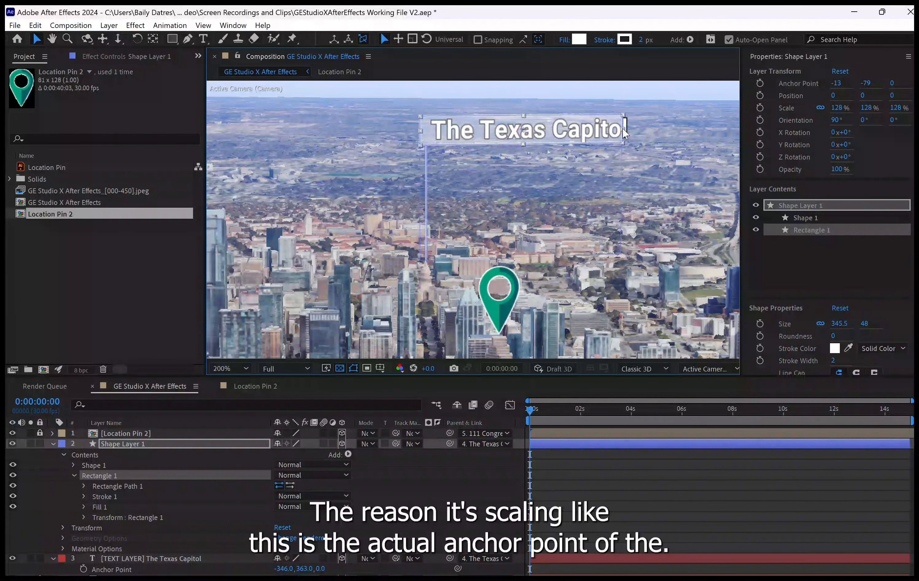
drag(456, 135, 458, 135)
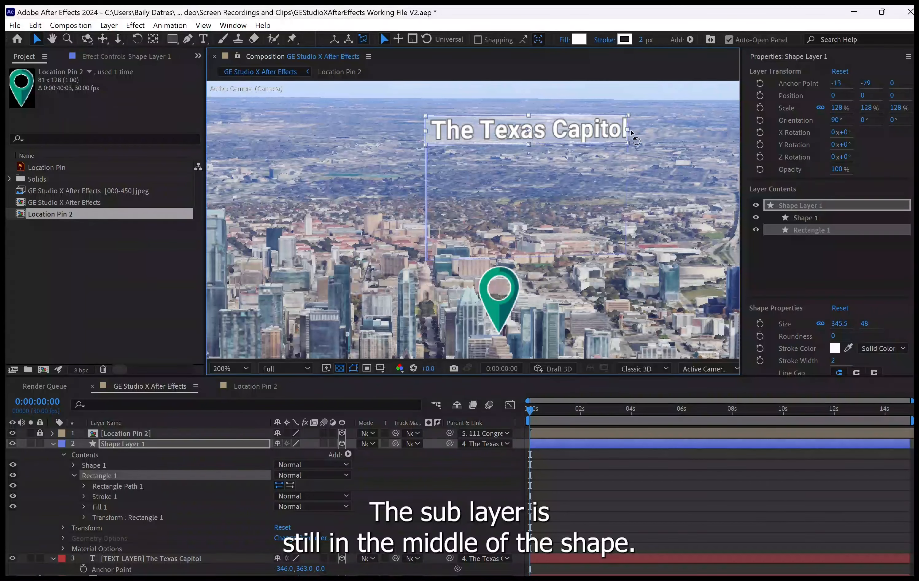
drag(629, 130, 632, 130)
drag(504, 129, 508, 129)
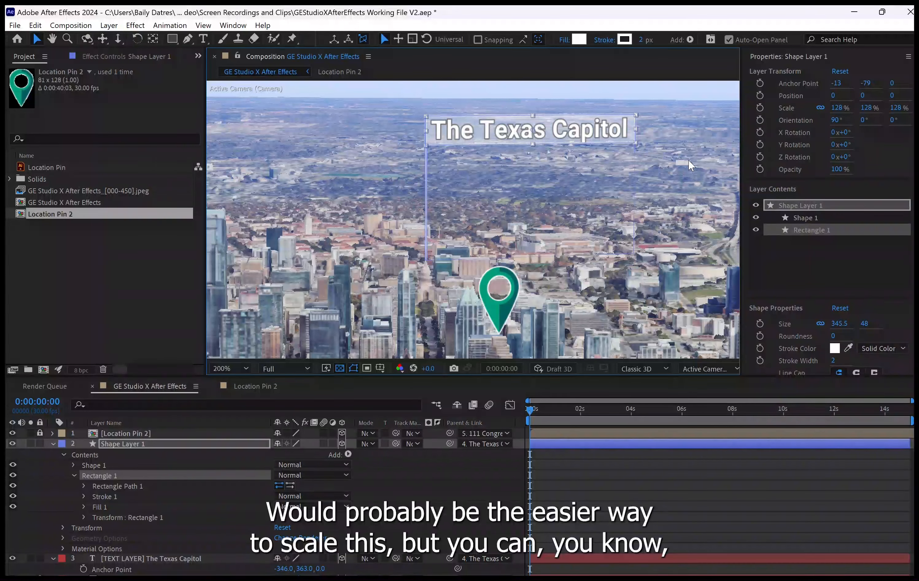
click(686, 172)
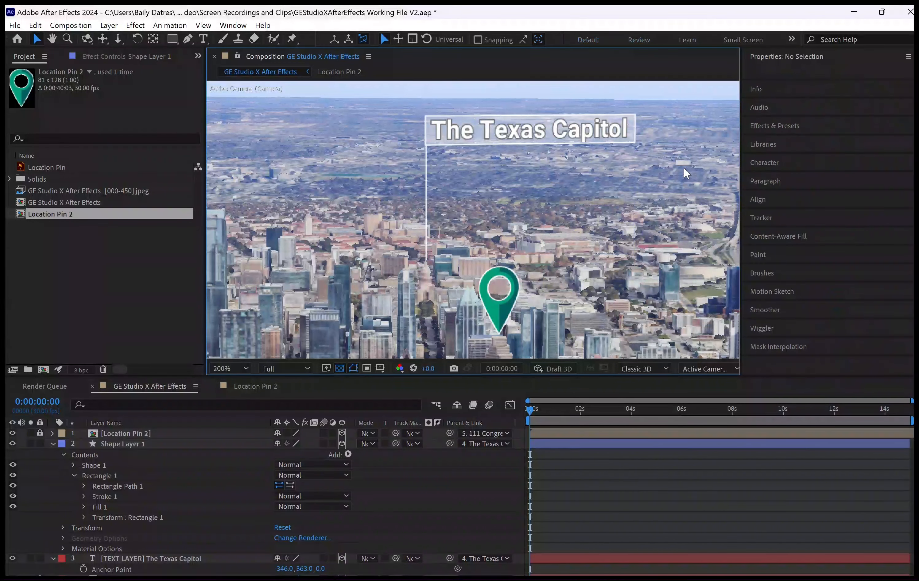
Check up close how Rectangle 1's left edge meets the vertical line, then save the project.
click(428, 140)
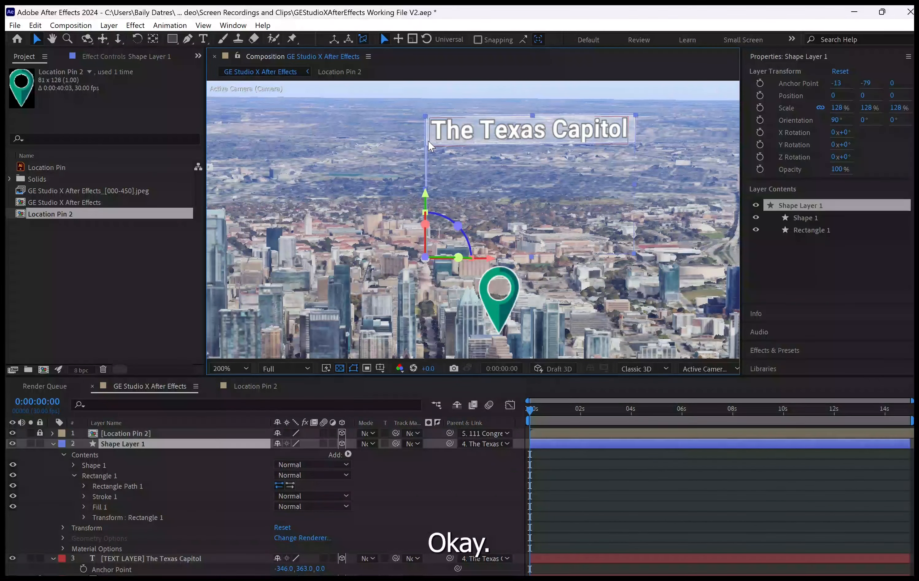
click(143, 477)
key(period)
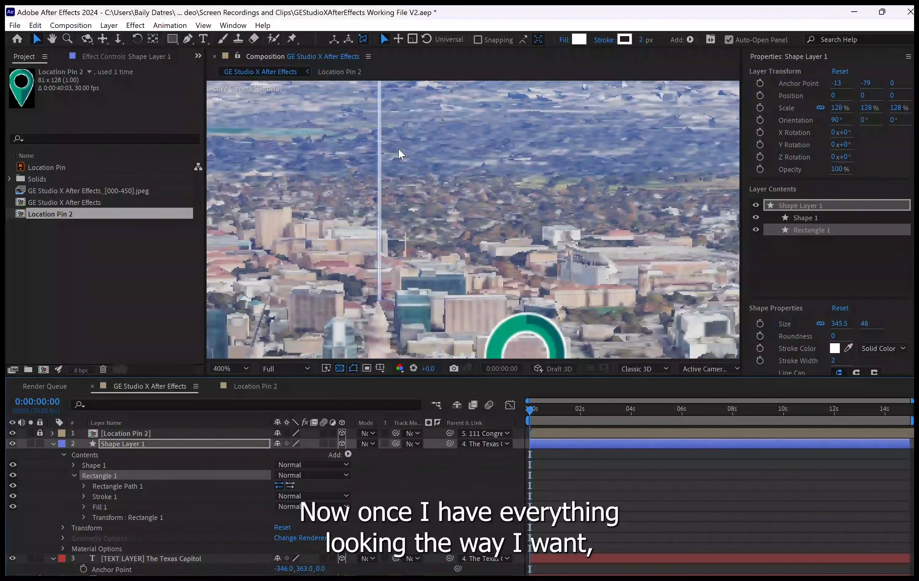
drag(521, 170, 520, 292)
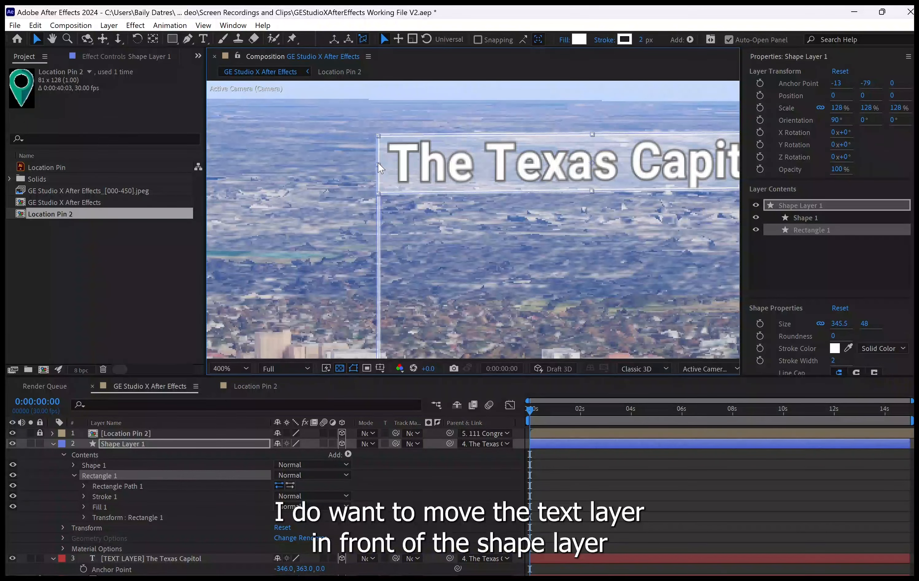
click(378, 163)
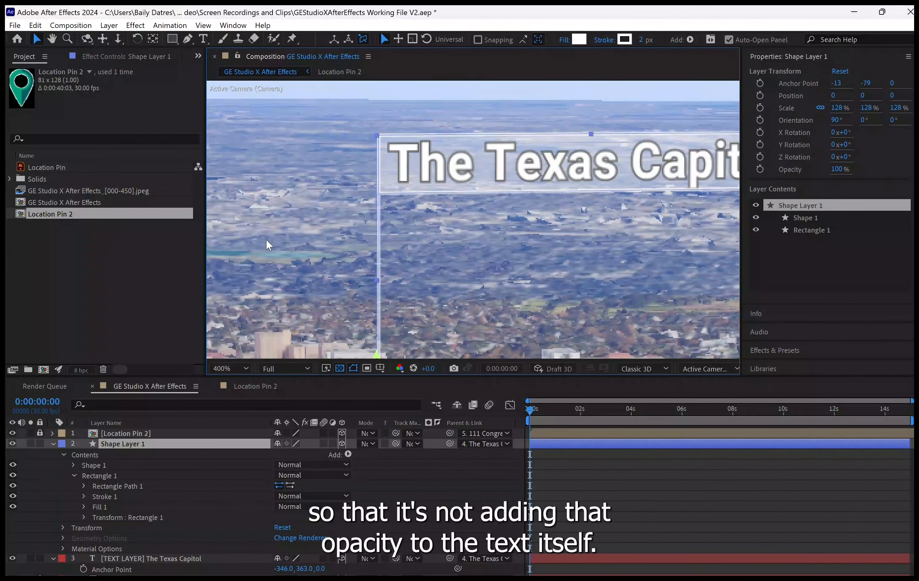
key(ctrl+s)
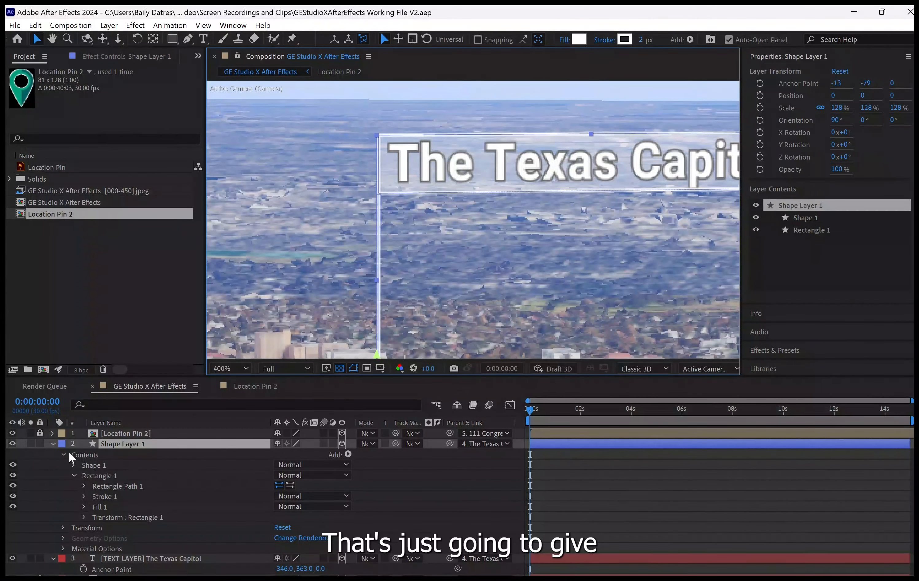
Move The Texas Capitol text layer above Shape Layer 1, set its Y anchor point to 365, and save the project.
click(53, 444)
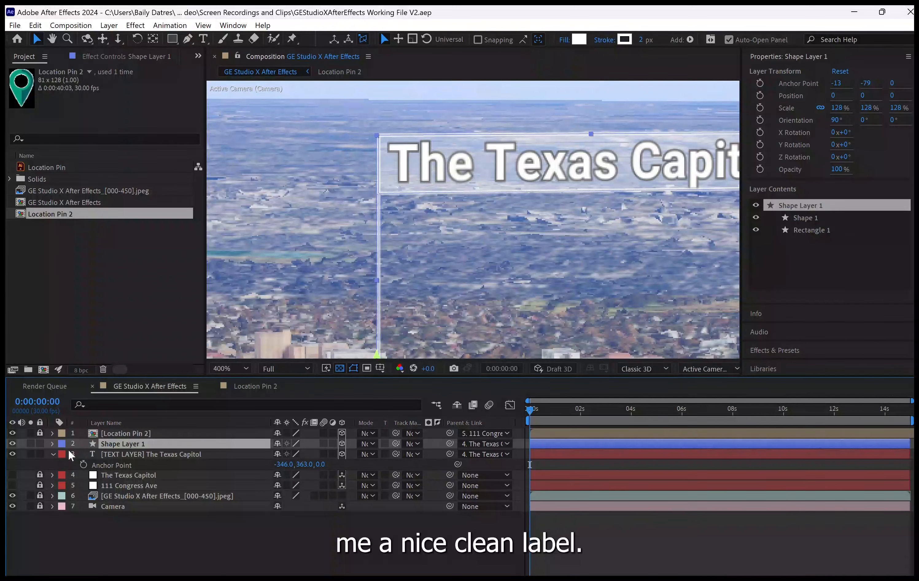
drag(144, 455, 145, 440)
drag(304, 454, 307, 455)
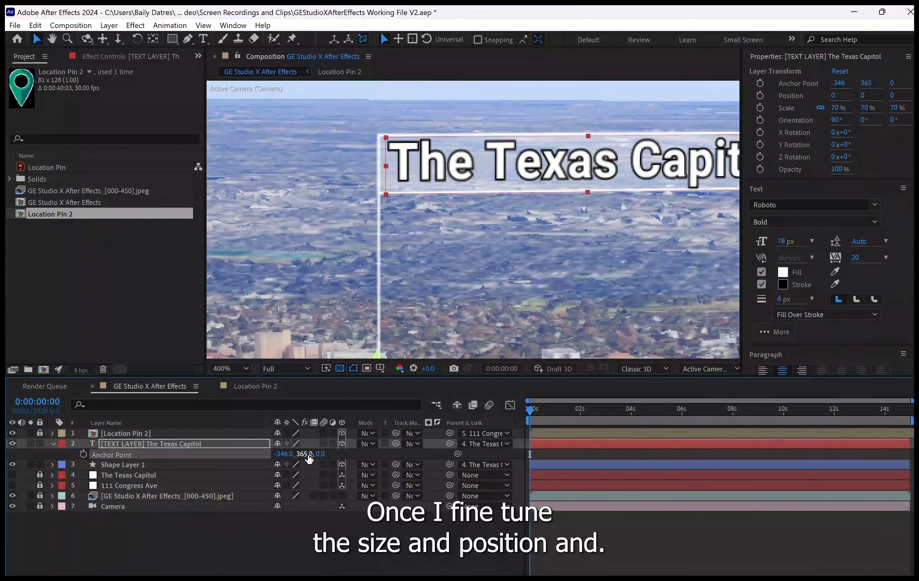
key(ctrl+s)
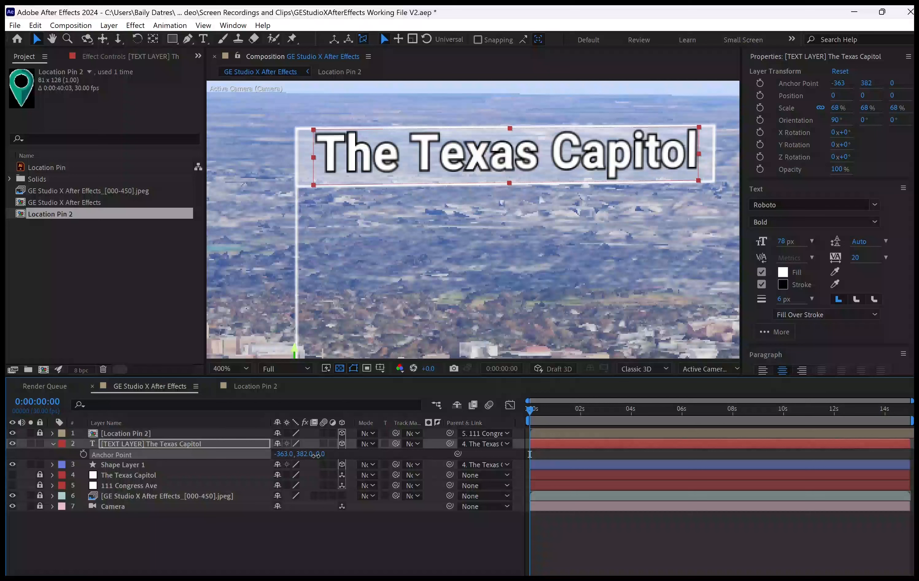
Centre the text in its box with a 68% scale and an anchor point of -363, 377, then save the project.
drag(308, 454, 314, 455)
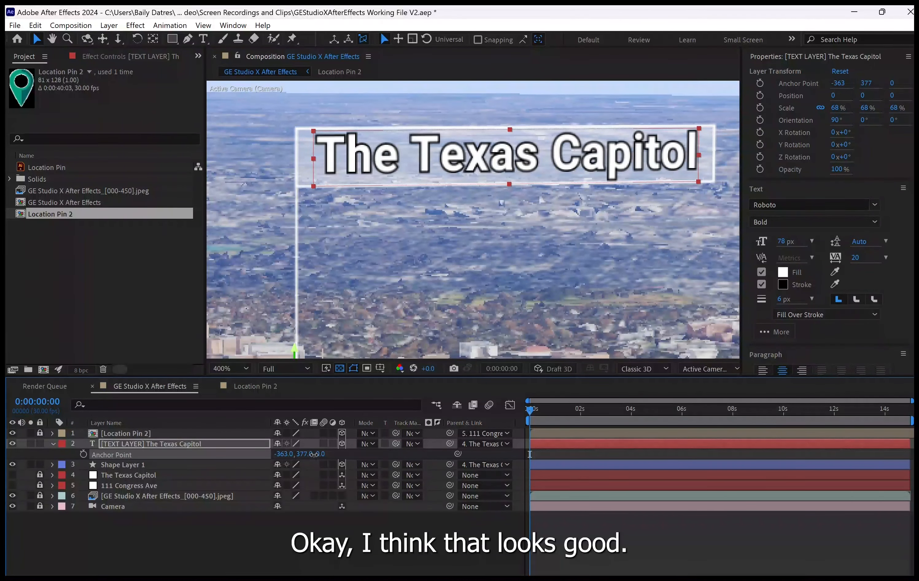
click(509, 303)
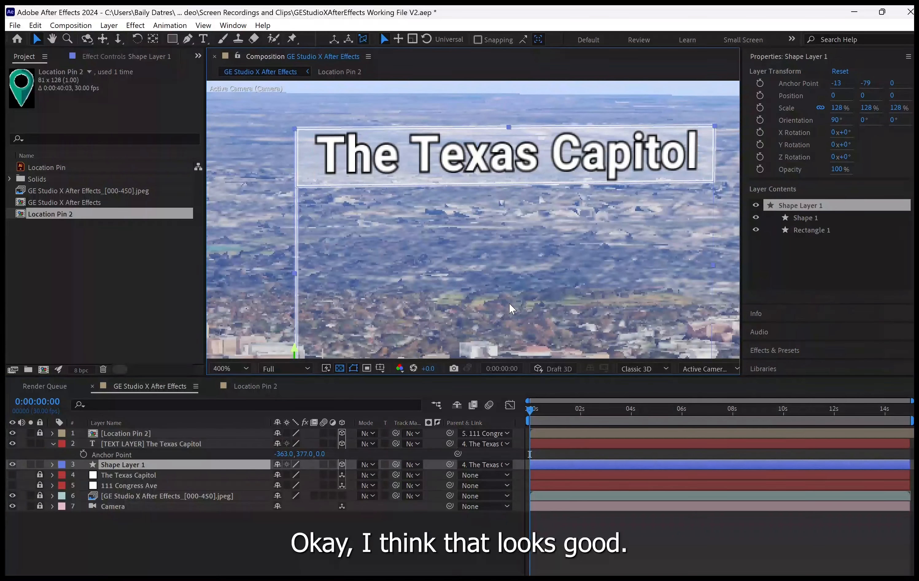
click(221, 222)
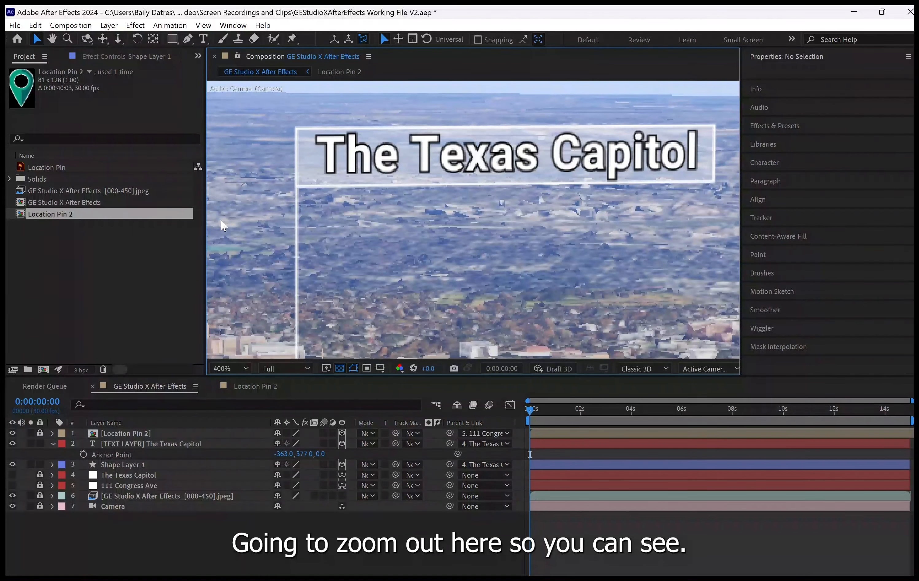
key(ctrl+s)
Preview the whole composition by scrubbing the timeline to check that the label and pin follow the footage.
scroll(326, 298, down, 2)
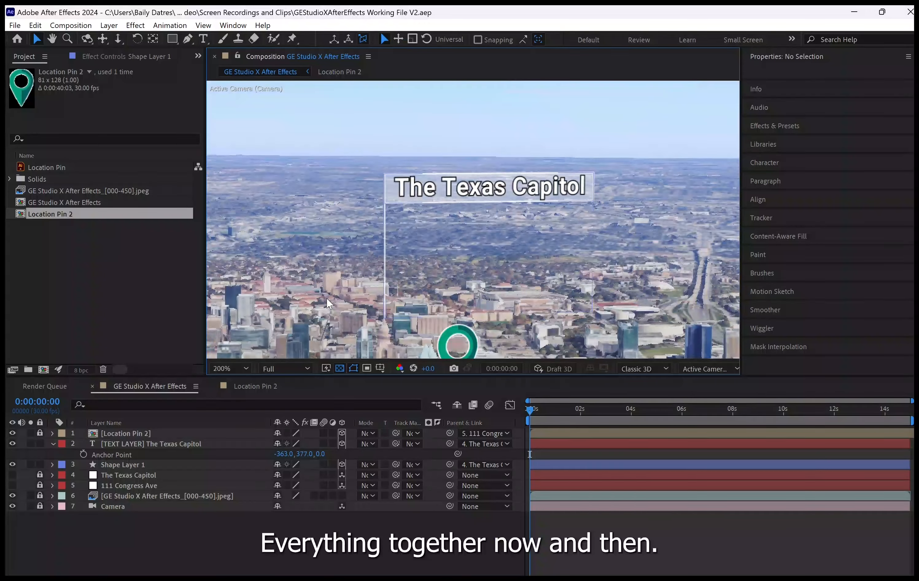
scroll(326, 298, down, 2)
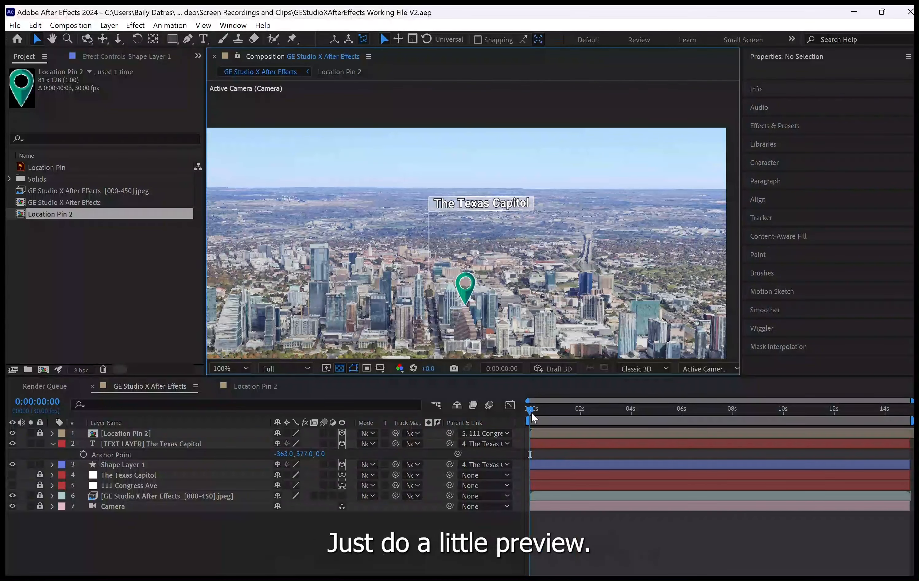
drag(532, 412, 456, 419)
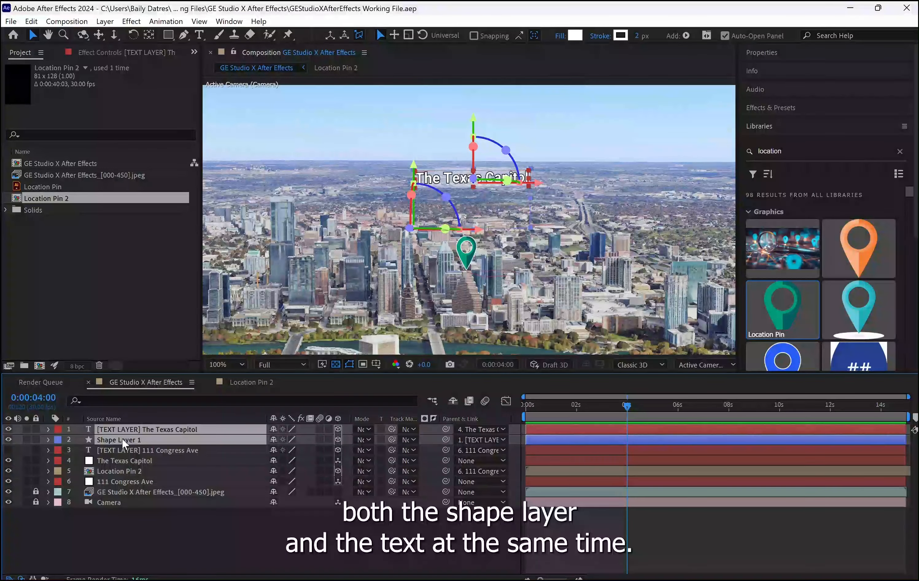
Keyframe the opacity of The Texas Capitol text and Shape Layer 1 at 100% at 0:00:04:00 and 0% at 0:00:02:22, then preview the fade.
key(t)
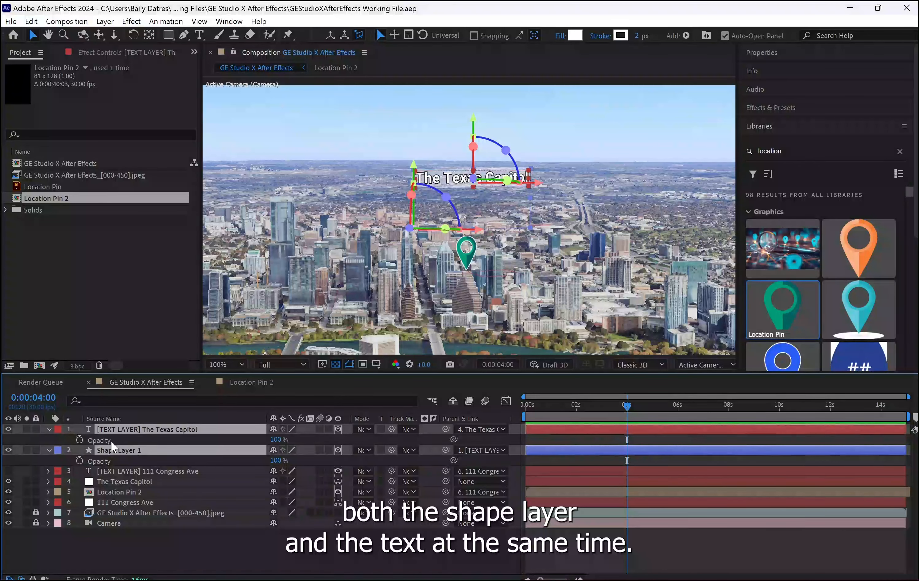
click(79, 440)
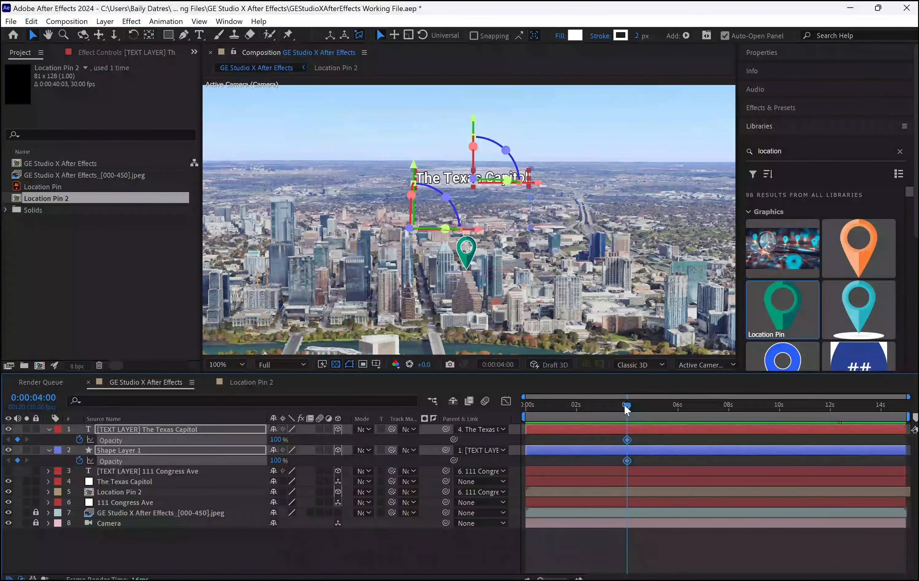
drag(627, 406, 592, 404)
mouse_move(594, 406)
mouse_down()
mouse_move(575, 406)
mouse_move(597, 413)
mouse_up()
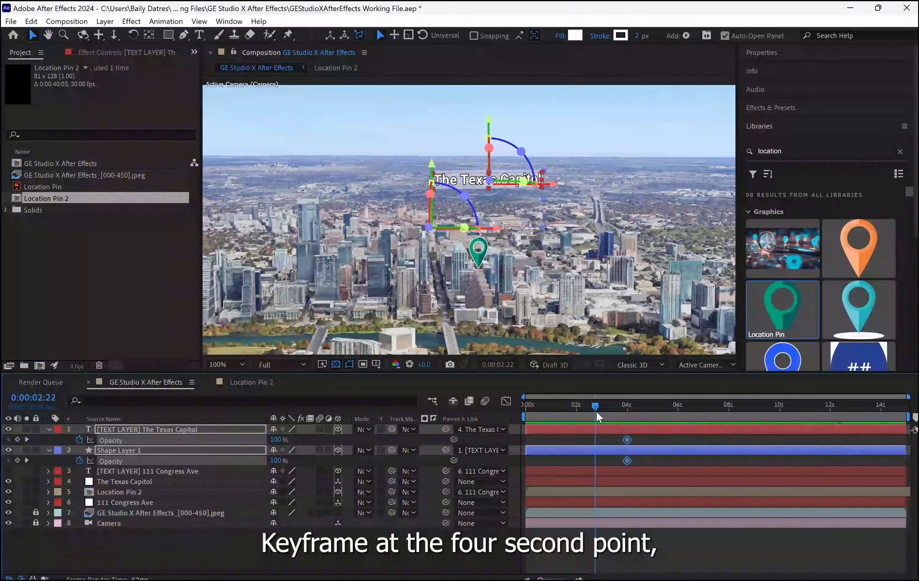
click(279, 441)
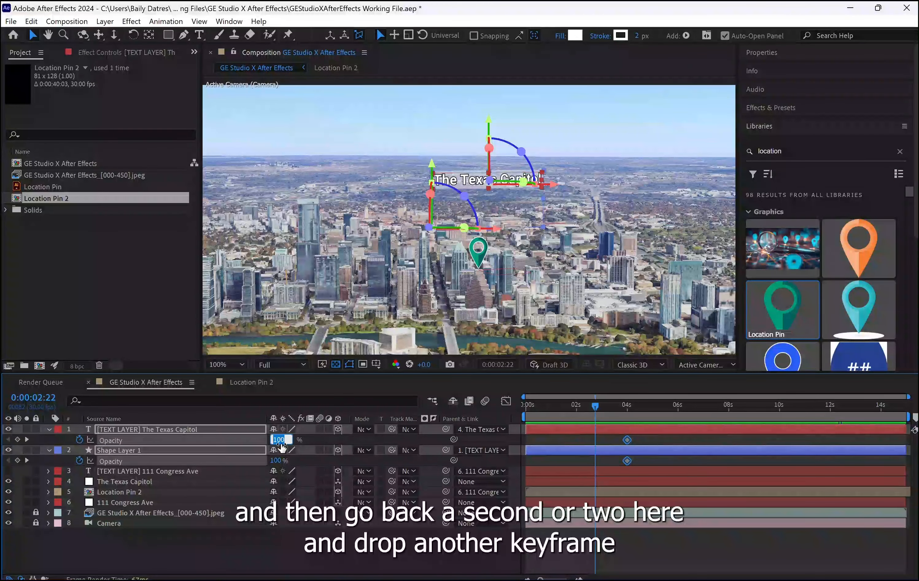
text(0)
key(Return)
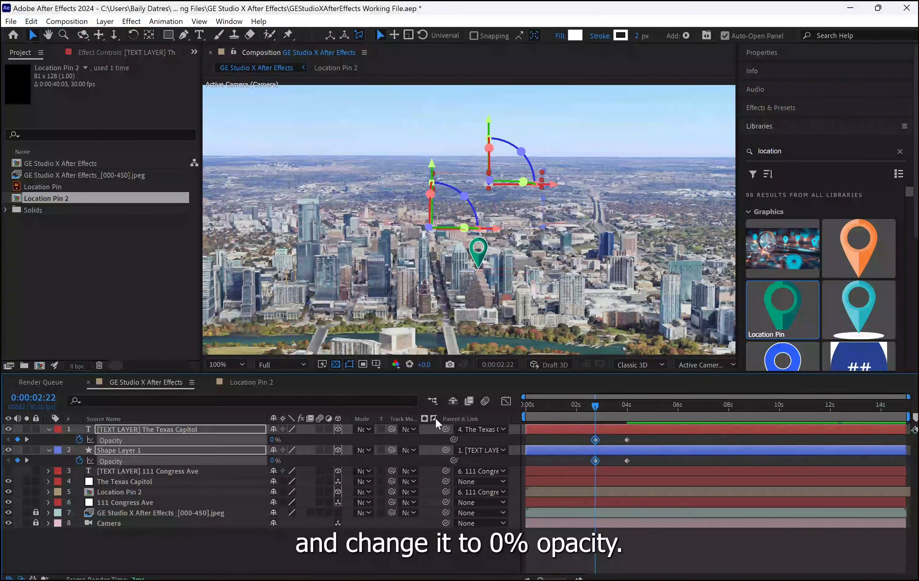
key(space)
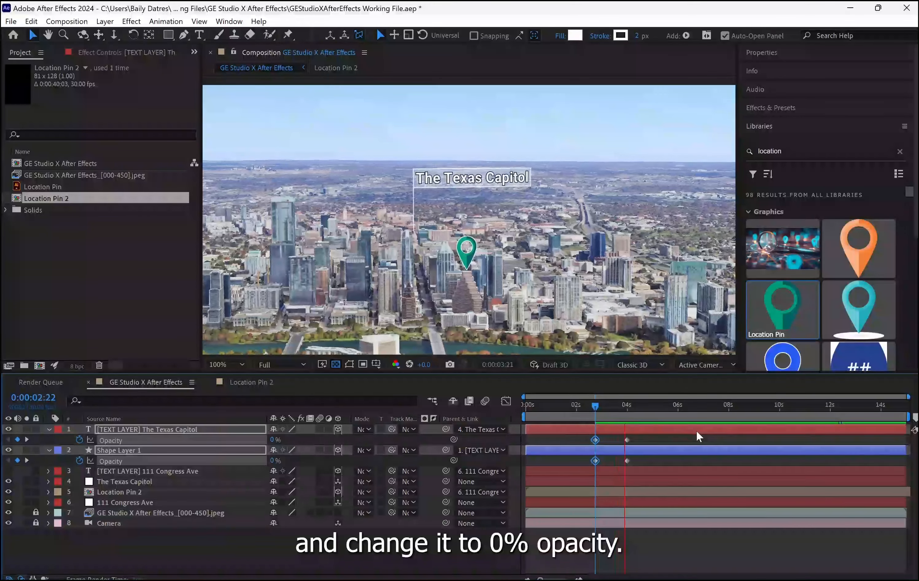
drag(631, 405, 618, 427)
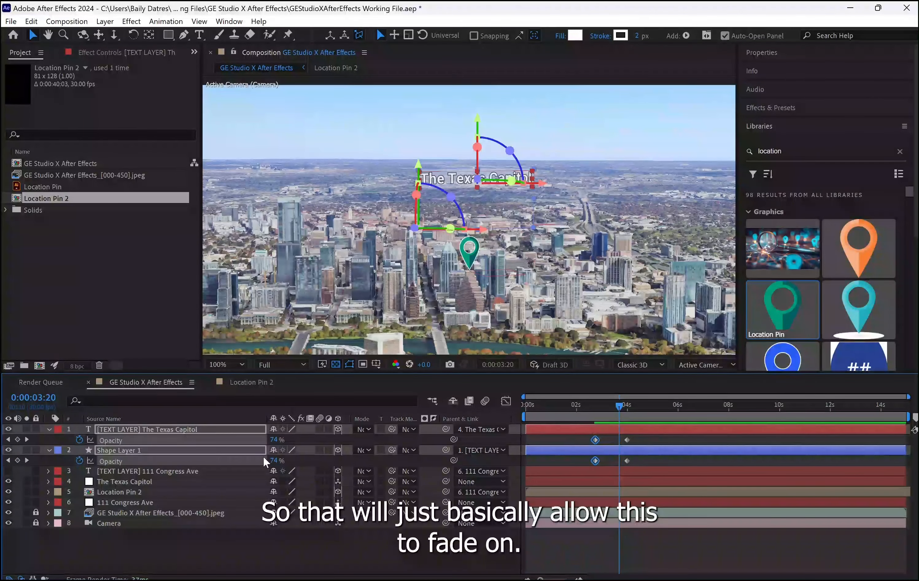
Apply Easy Ease to all opacity keyframes of both callout layers, preview the eased fade-in, and save the project.
shift+click(251, 444)
shift+click(250, 460)
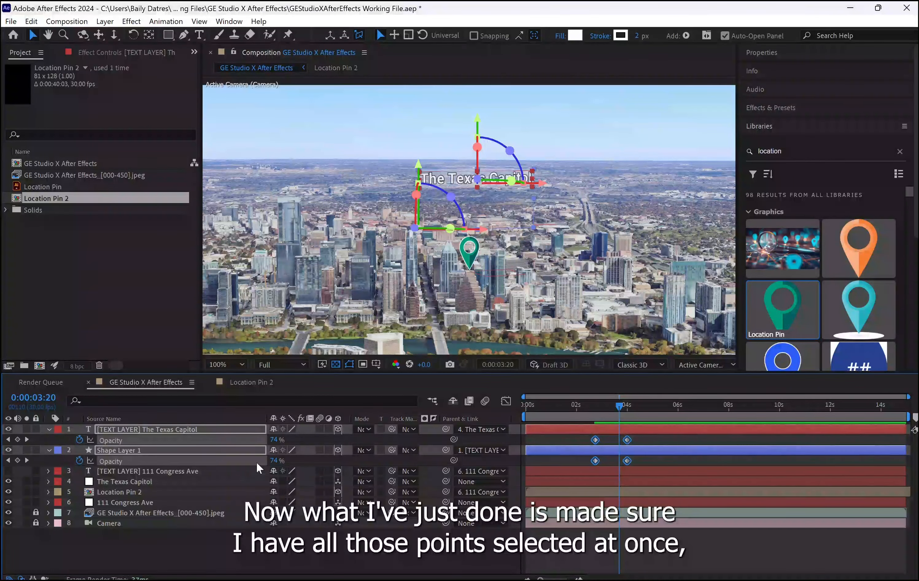
key(F9)
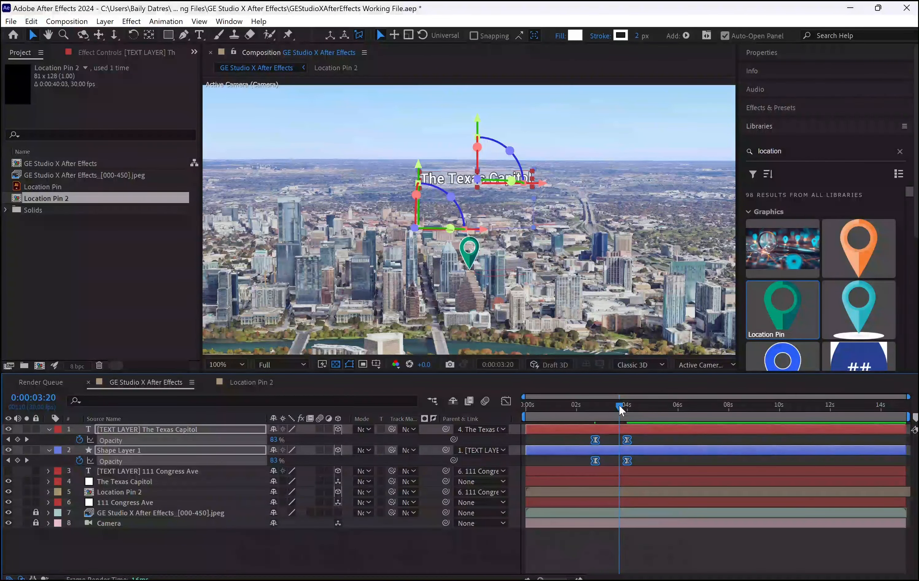
drag(619, 405, 589, 406)
key(space)
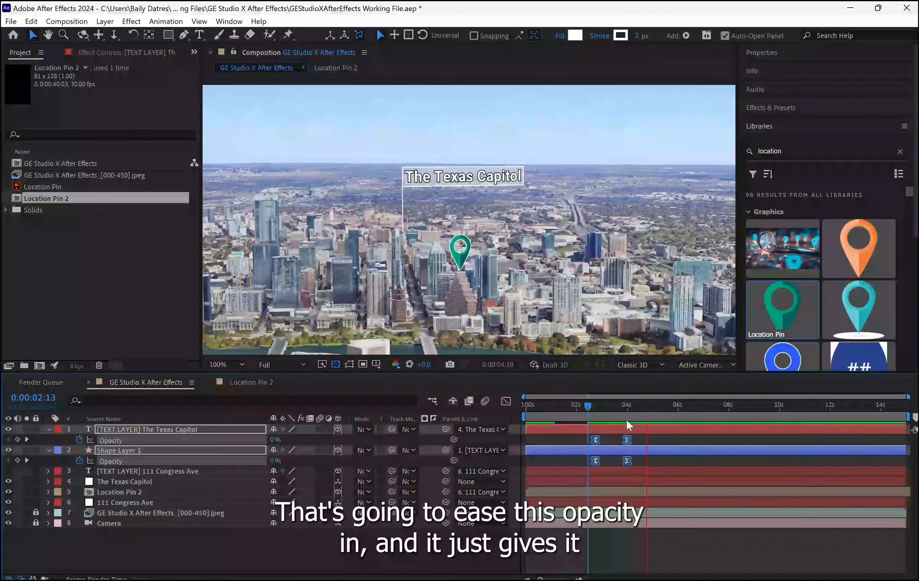
key(space)
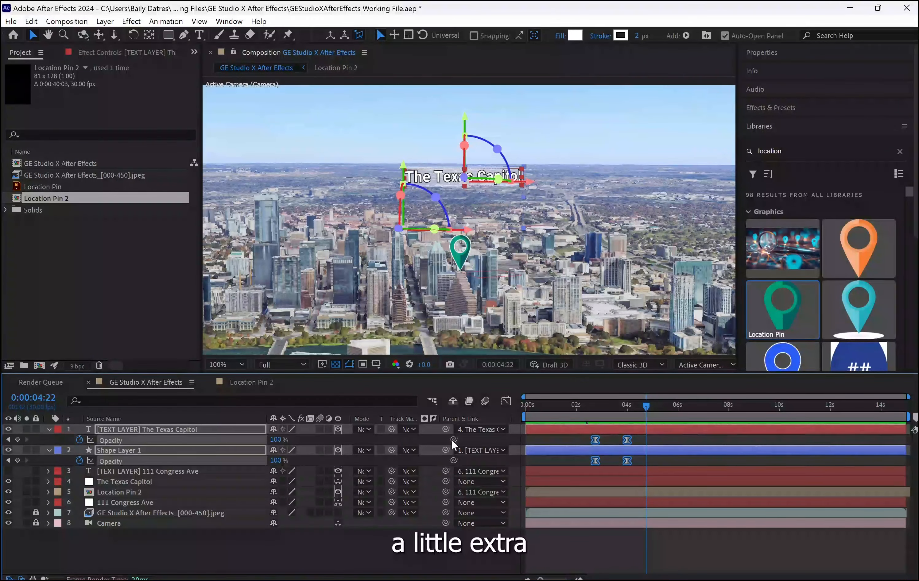
key(ctrl+s)
drag(646, 405, 647, 405)
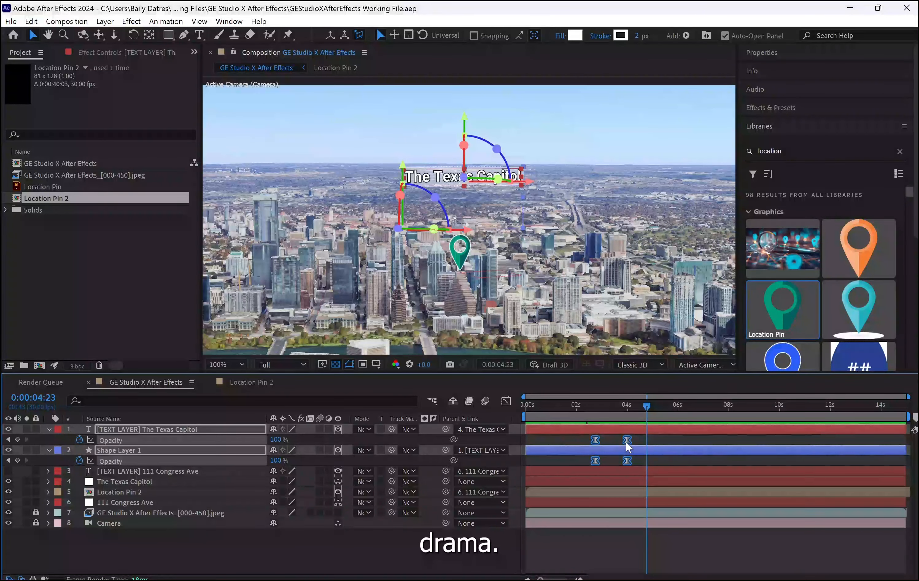
Paste copies of both callout layers' opacity keyframes at 0:00:11:21.
mouse_move(629, 442)
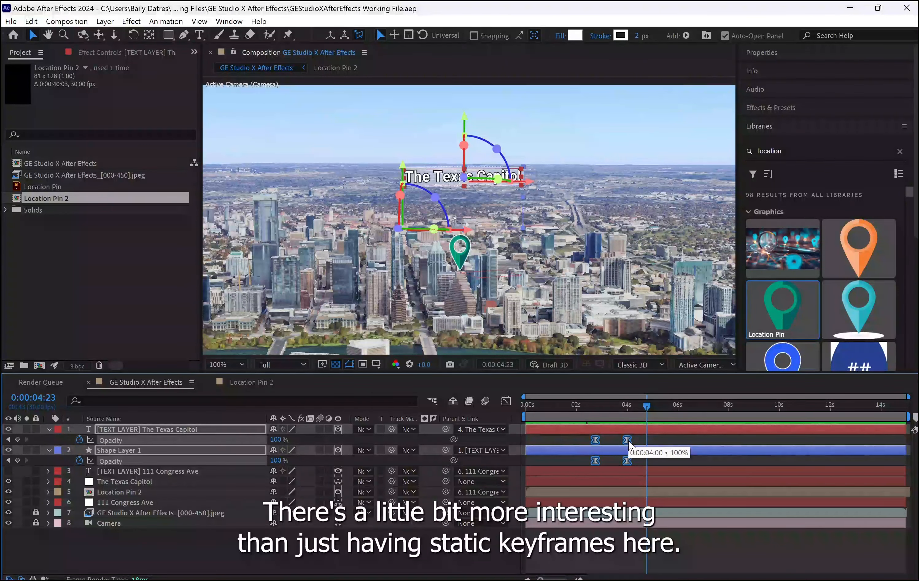
drag(647, 407, 823, 435)
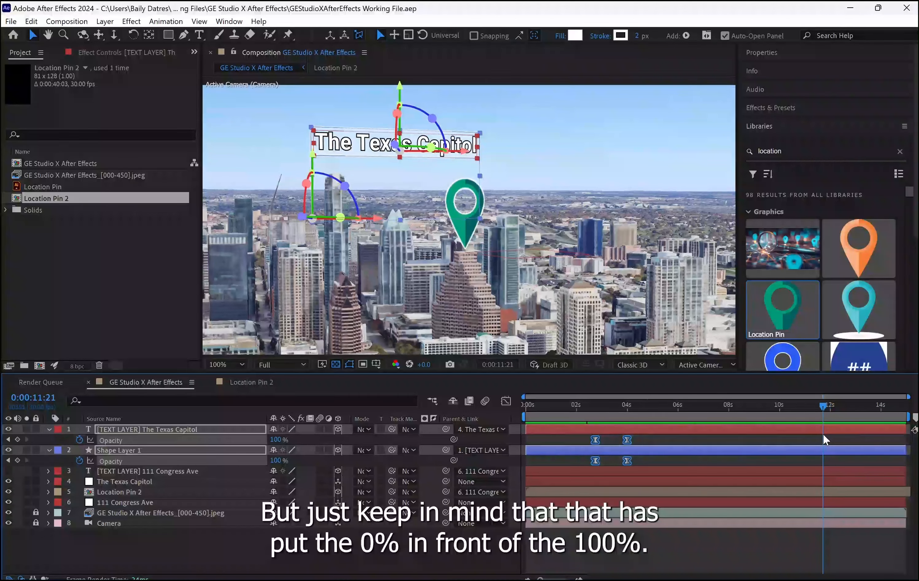
key(ctrl+v)
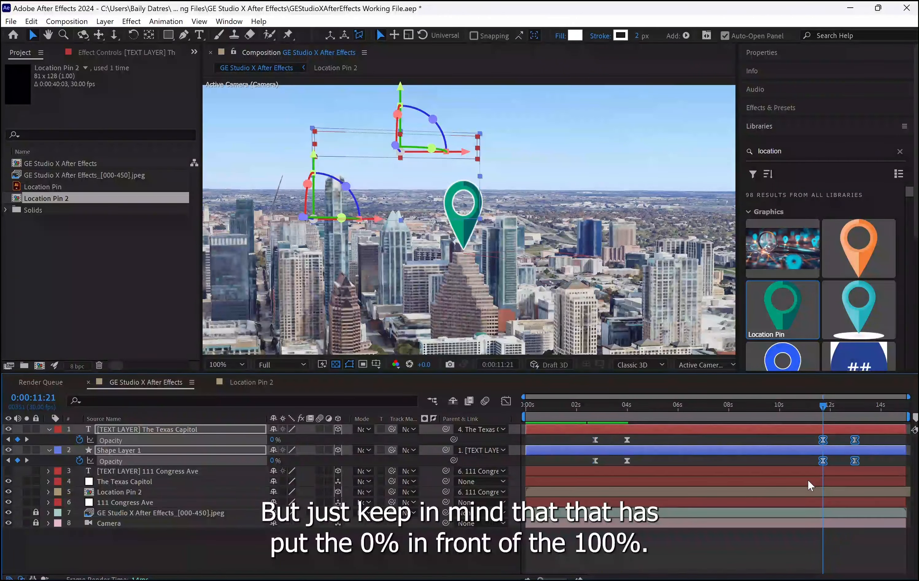
Swap the pasted keyframes so both callout layers fade from 100% at about 11.8 s to 0% at about 12.6 s, then save the project.
click(818, 437)
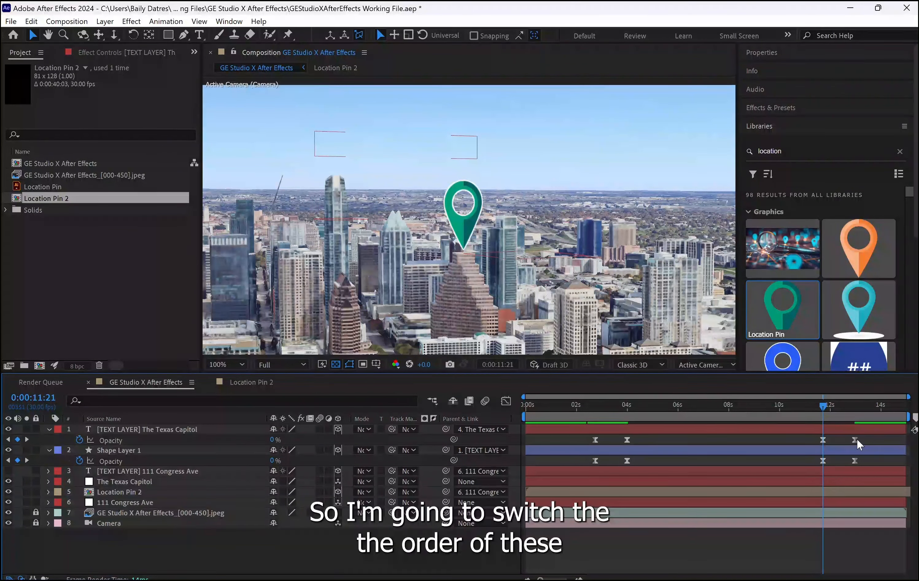
click(855, 440)
shift+click(853, 461)
drag(857, 438, 821, 438)
click(821, 438)
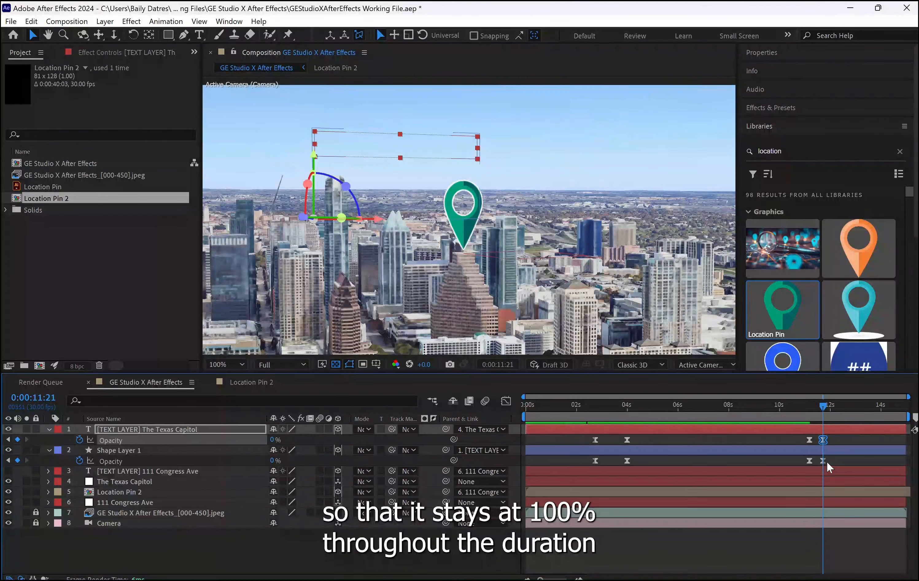
shift+click(823, 461)
mouse_move(828, 440)
mouse_down()
mouse_move(856, 443)
mouse_move(815, 438)
mouse_move(826, 442)
mouse_up()
click(810, 440)
shift+click(810, 460)
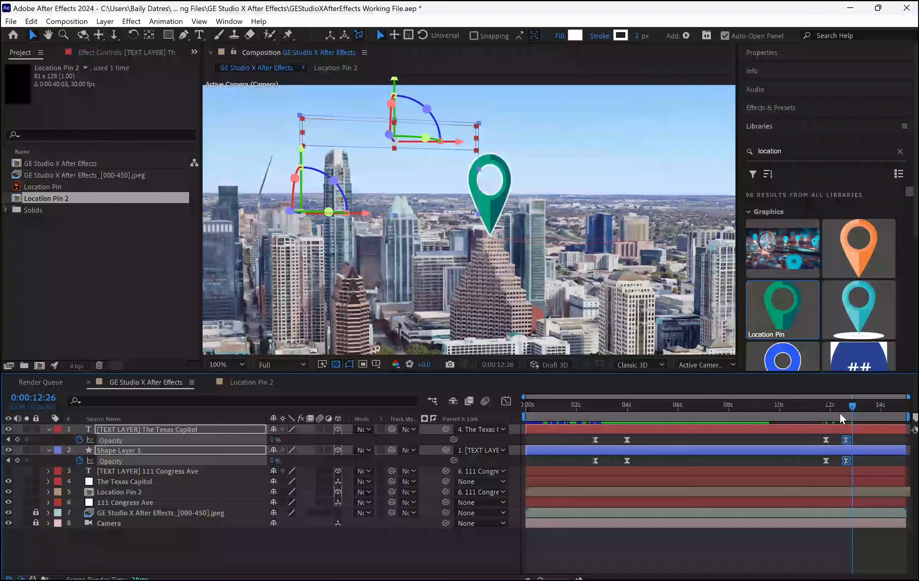
key(ctrl+s)
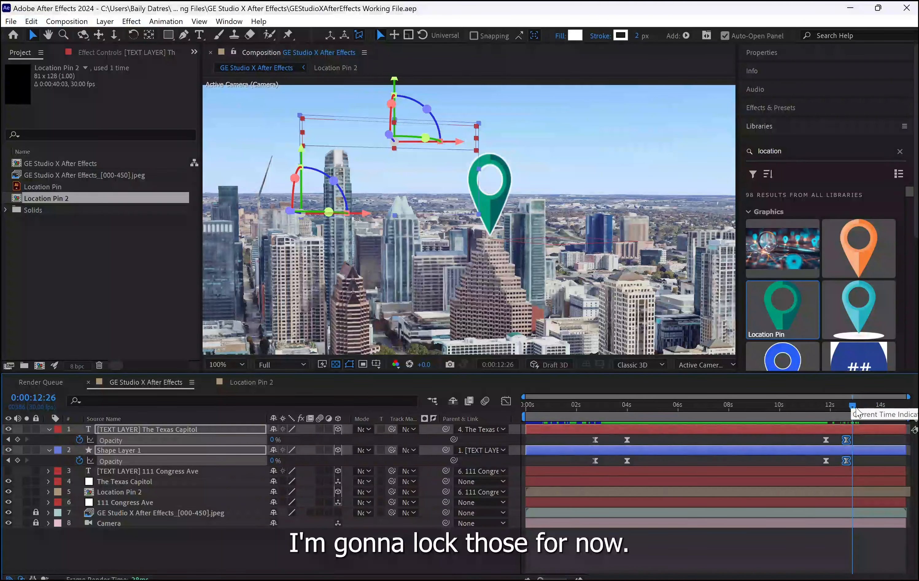
Lock The Texas Capitol text layer and Shape Layer 1, and delete the [TEXT LAYER] 111 Congress Ave layer.
click(50, 429)
drag(36, 429, 36, 440)
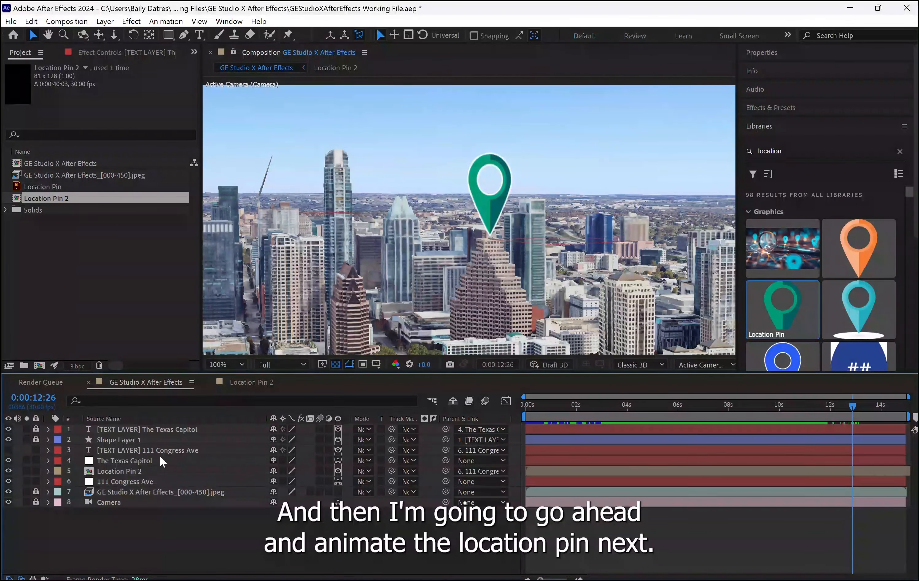
click(187, 450)
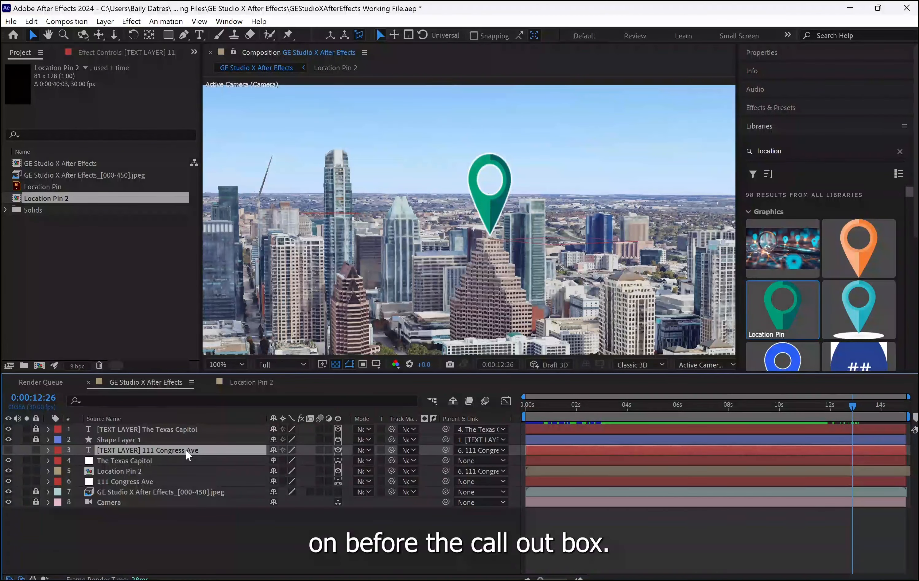
key(Delete)
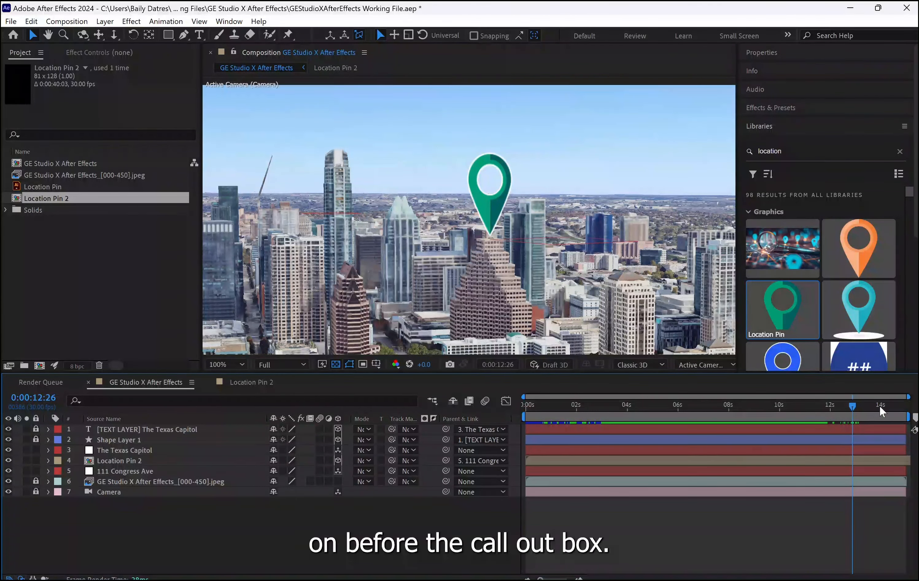
Play the composition from the start to check the callout's fade-in, save the project, and return to the first frame.
drag(852, 407, 519, 426)
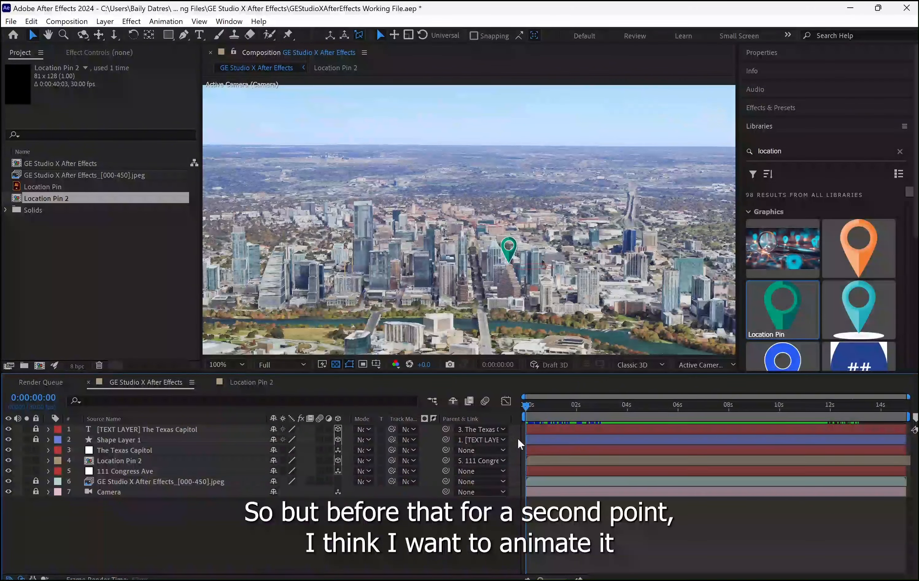
key(space)
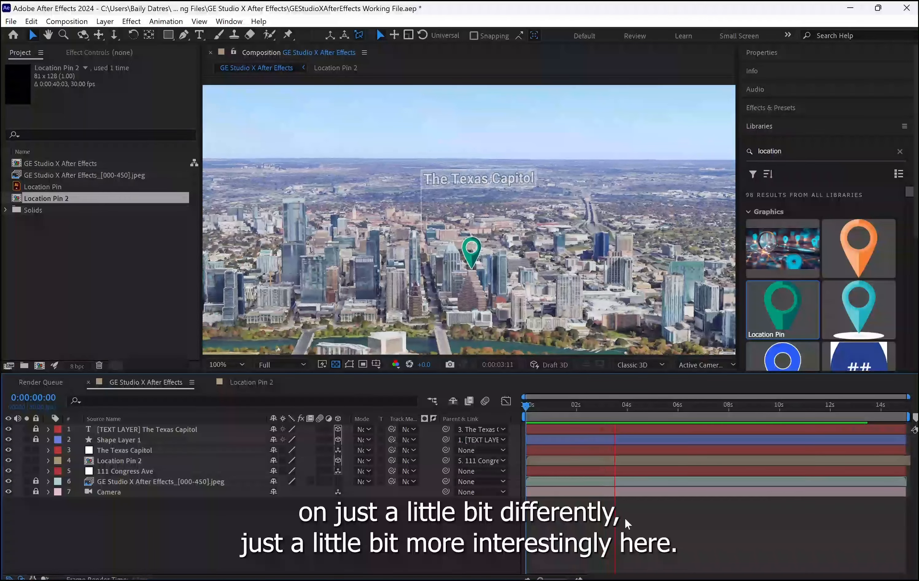
key(space)
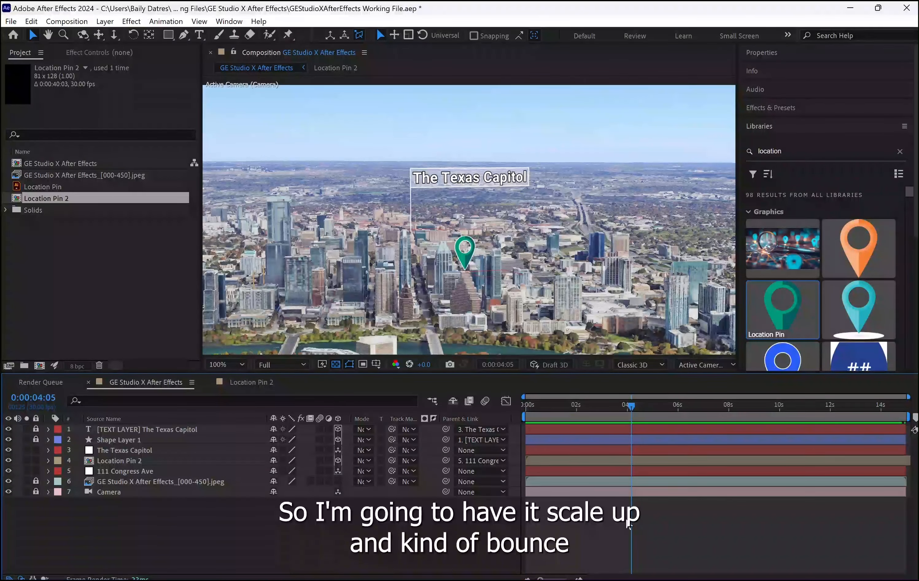
key(ctrl+s)
drag(631, 406, 513, 400)
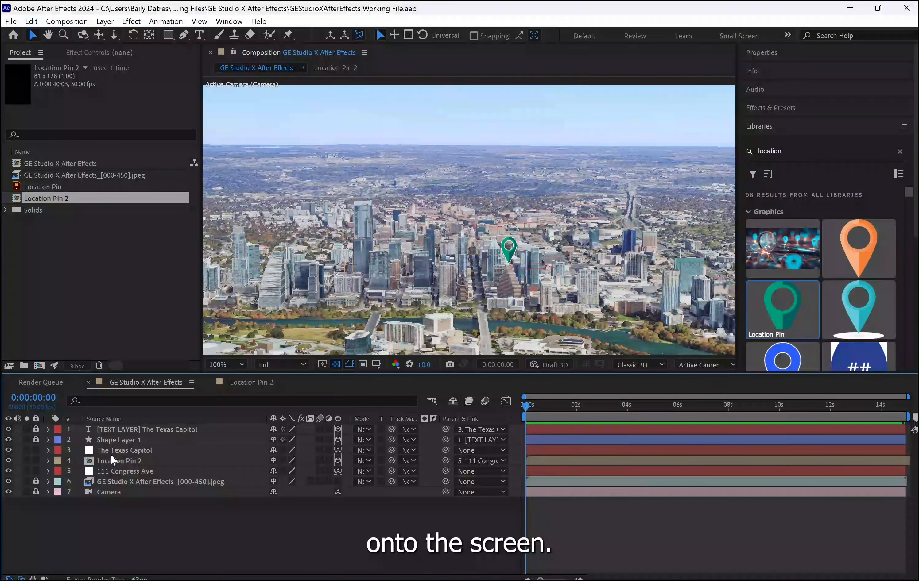
Move The Texas Capitol null below Location Pin 2, hide and lock it and the 111 Congress Ave null, and save the project.
mouse_move(119, 450)
mouse_down()
mouse_move(132, 450)
mouse_move(129, 473)
mouse_move(127, 465)
mouse_up()
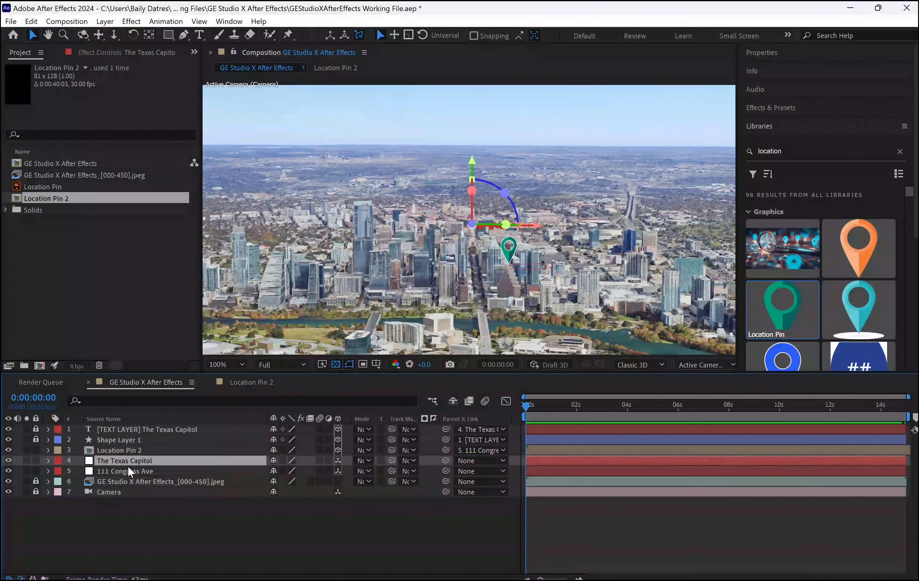
click(9, 461)
click(9, 471)
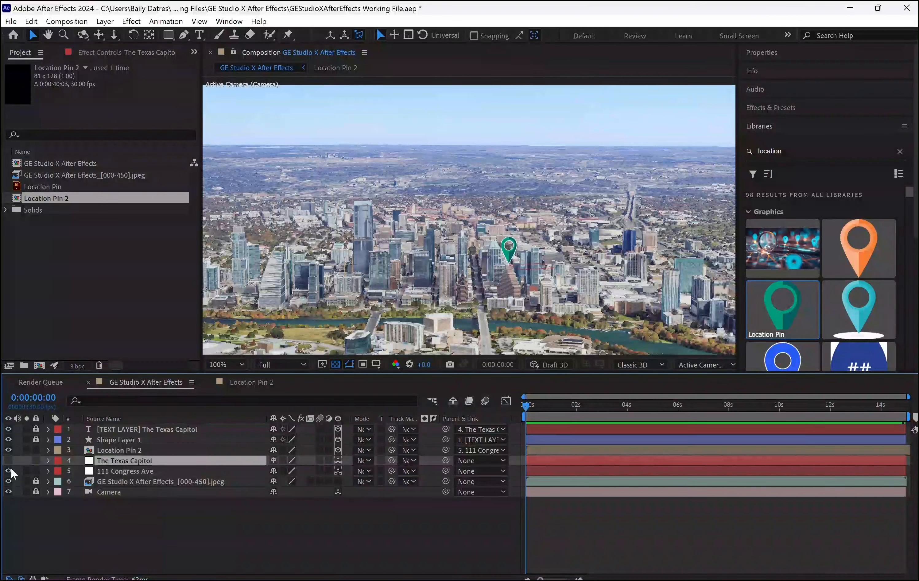
click(37, 460)
click(37, 471)
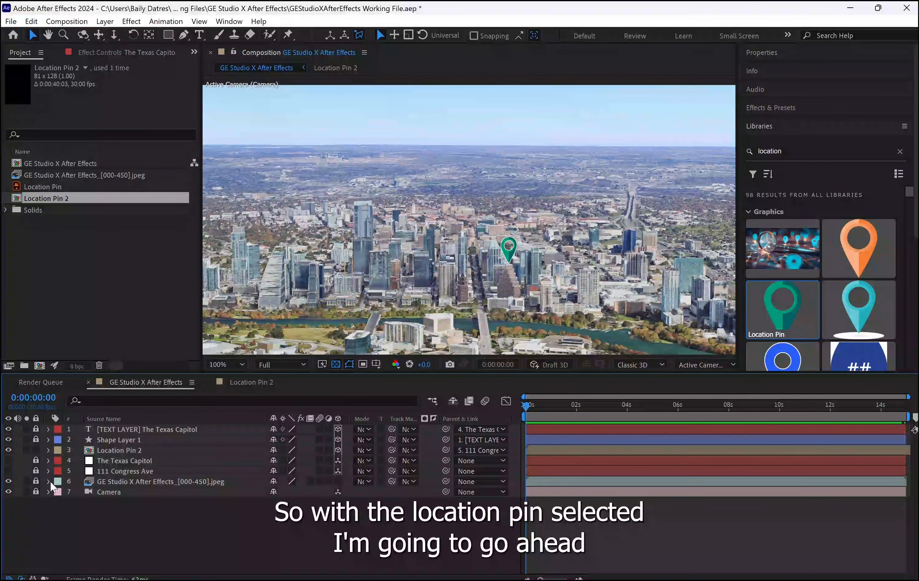
key(ctrl+s)
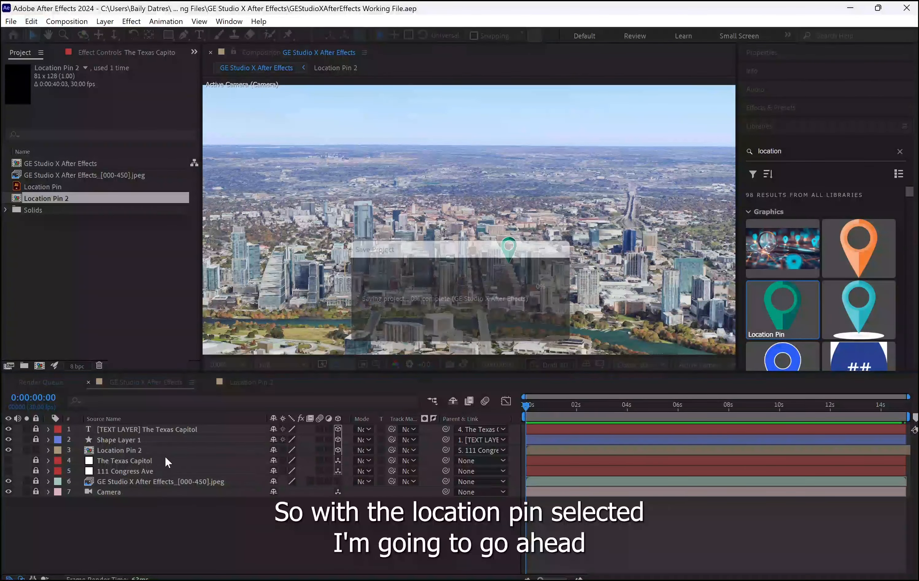
Enable Scale keyframing on Location Pin 2 and place two 64% keyframes at about 0.9 s and 1.3 s.
click(170, 451)
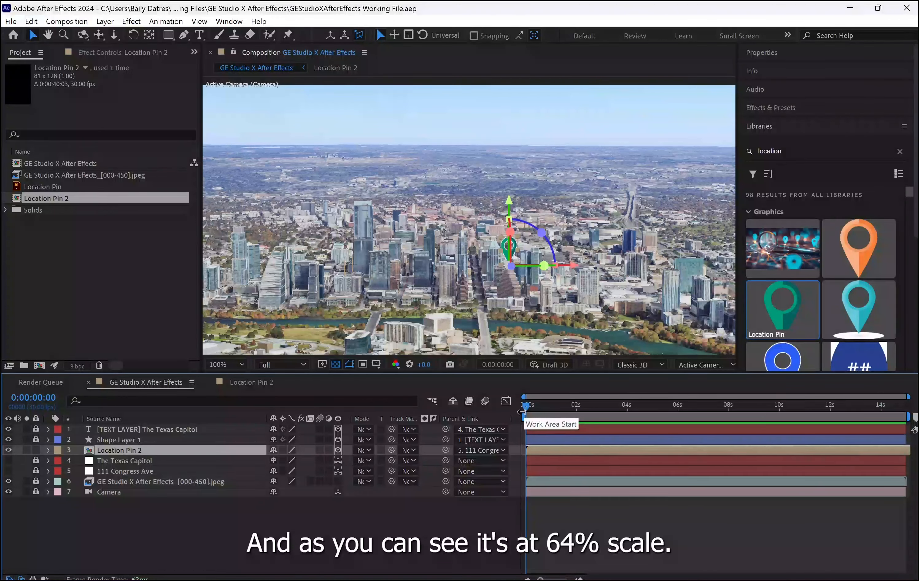
key(s)
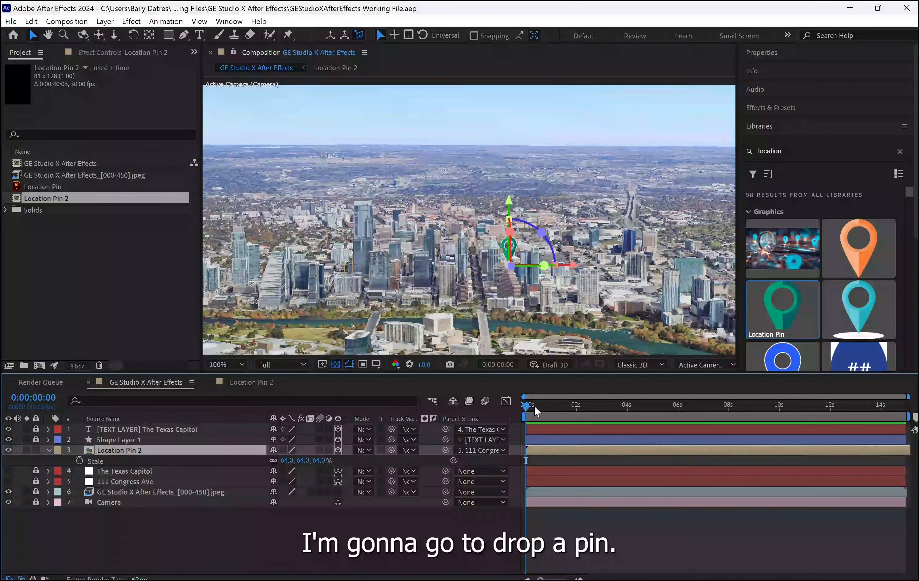
drag(527, 406, 543, 417)
click(79, 461)
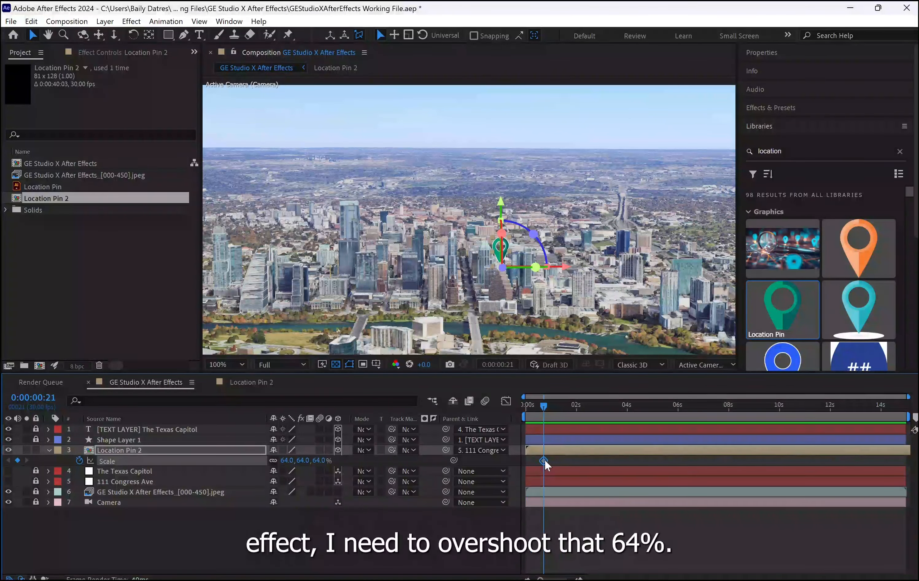
drag(544, 460, 547, 462)
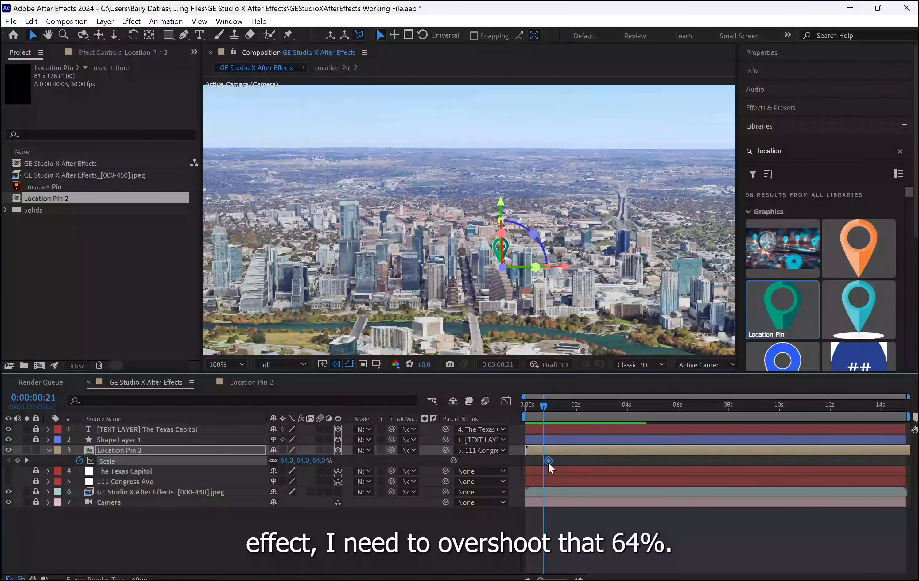
click(17, 460)
mouse_move(549, 461)
mouse_down()
mouse_move(559, 462)
mouse_move(548, 462)
mouse_up()
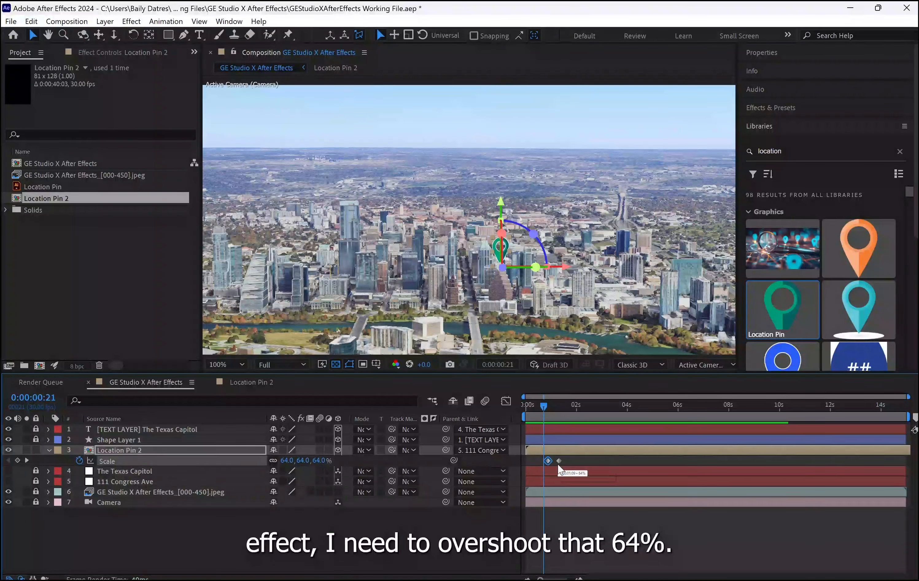
click(560, 461)
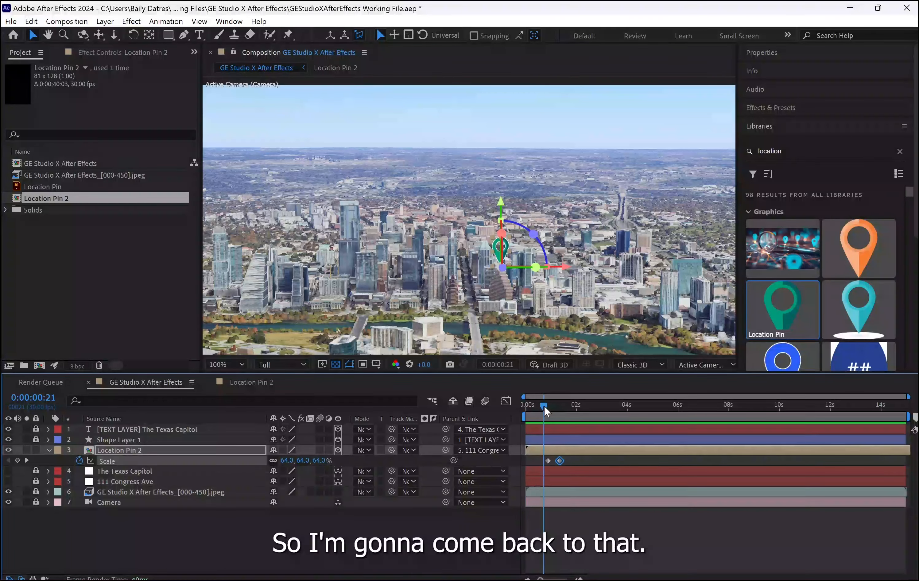
Shift the pin's first 64% keyframe to 0:00:00:29 and add a 0% scale keyframe at 0:00:00:17.
mouse_move(544, 406)
mouse_down()
mouse_move(551, 414)
mouse_move(541, 413)
mouse_up()
click(548, 461)
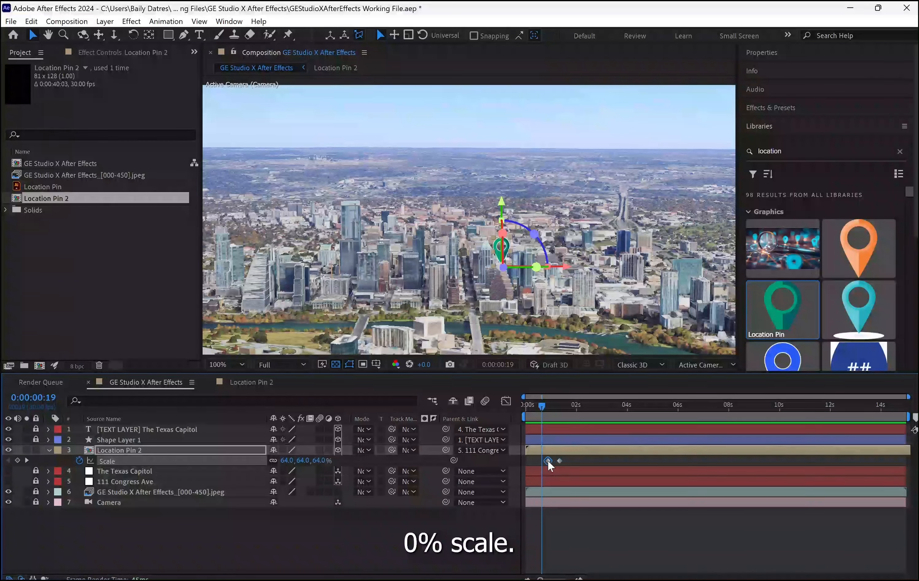
drag(548, 461, 550, 461)
drag(539, 407, 538, 406)
click(286, 461)
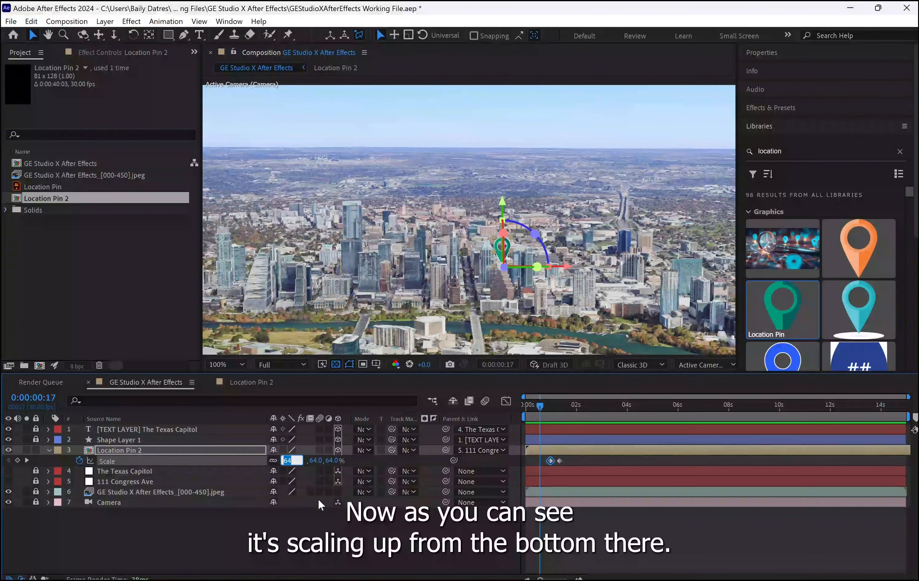
text(0)
key(Return)
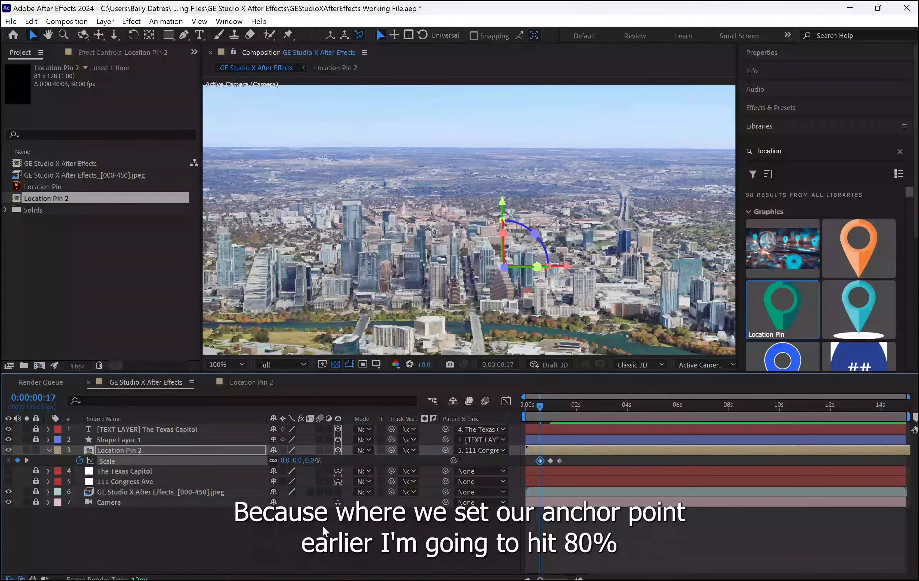
Set Location Pin 2's middle scale keyframe at 0:00:00:29 to 80% as an overshoot.
drag(541, 406, 552, 409)
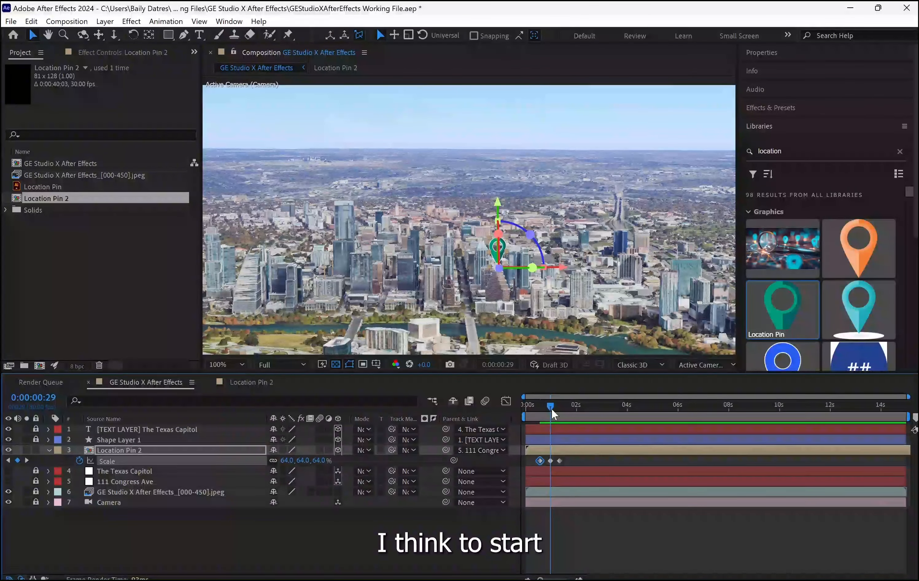
click(550, 460)
click(283, 463)
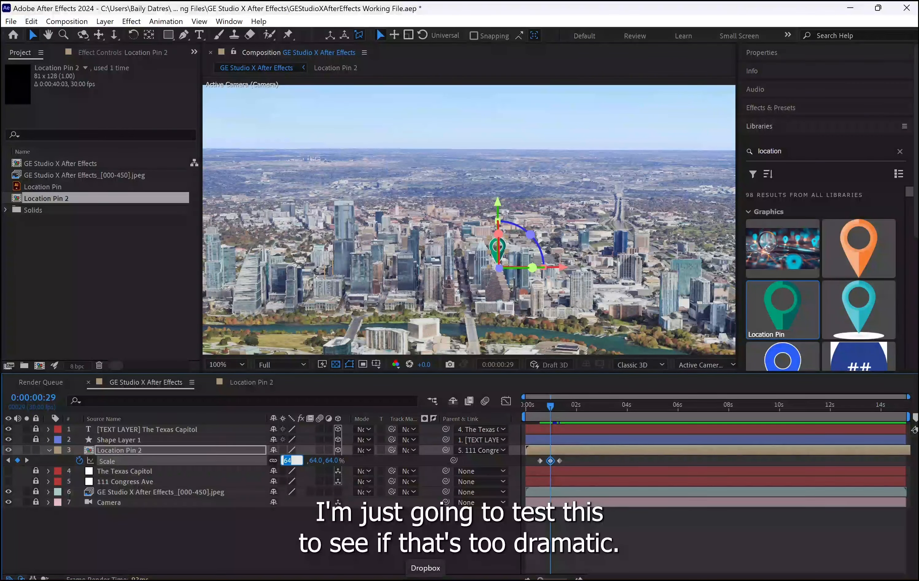
text(80)
key(Return)
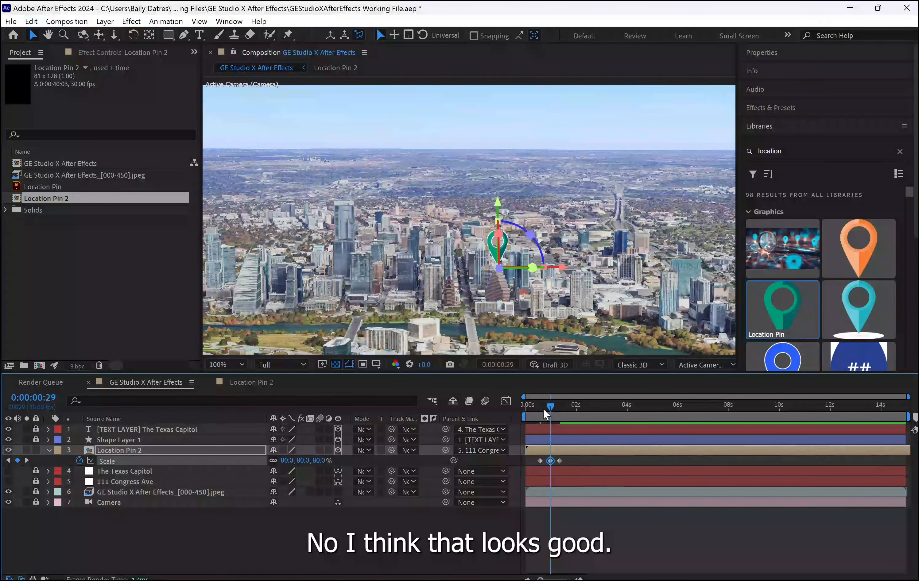
Apply Easy Ease to all three of Location Pin 2's scale keyframes.
mouse_move(549, 406)
mouse_down()
mouse_move(559, 410)
mouse_move(540, 409)
mouse_move(561, 419)
mouse_up()
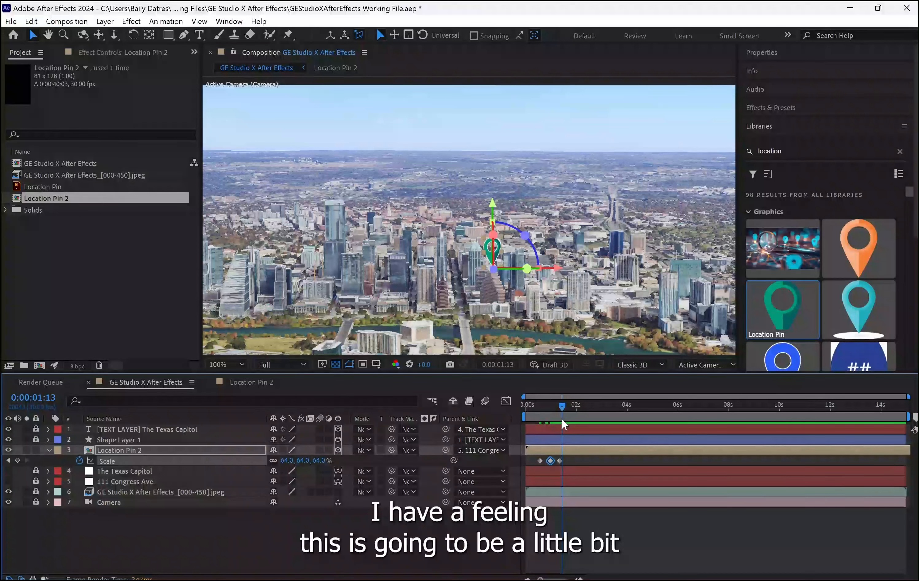
click(188, 462)
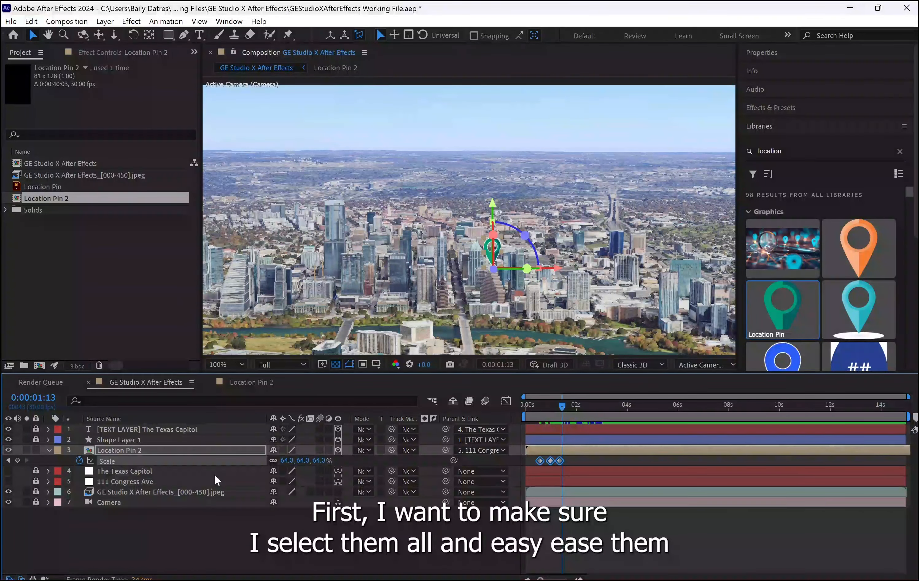
key(F9)
click(598, 463)
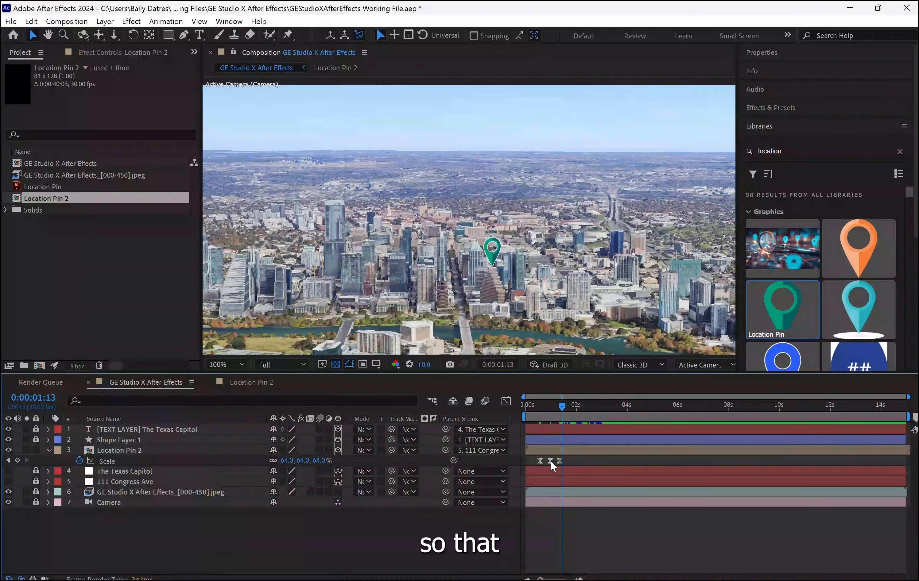
Move the pin's last two scale keyframes to about 1.2 s and 1.6 s and play back the bounce.
drag(579, 459, 559, 463)
drag(561, 407, 531, 414)
key(space)
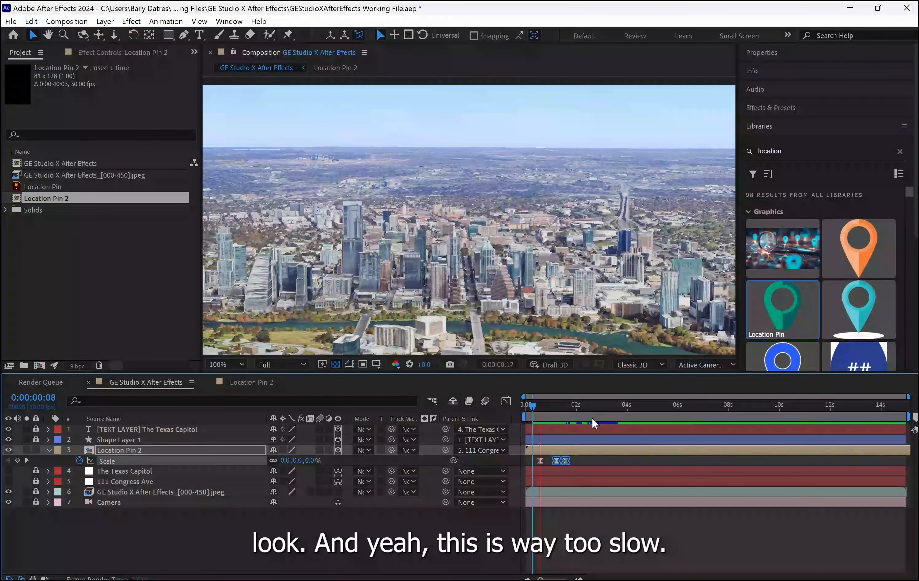
key(space)
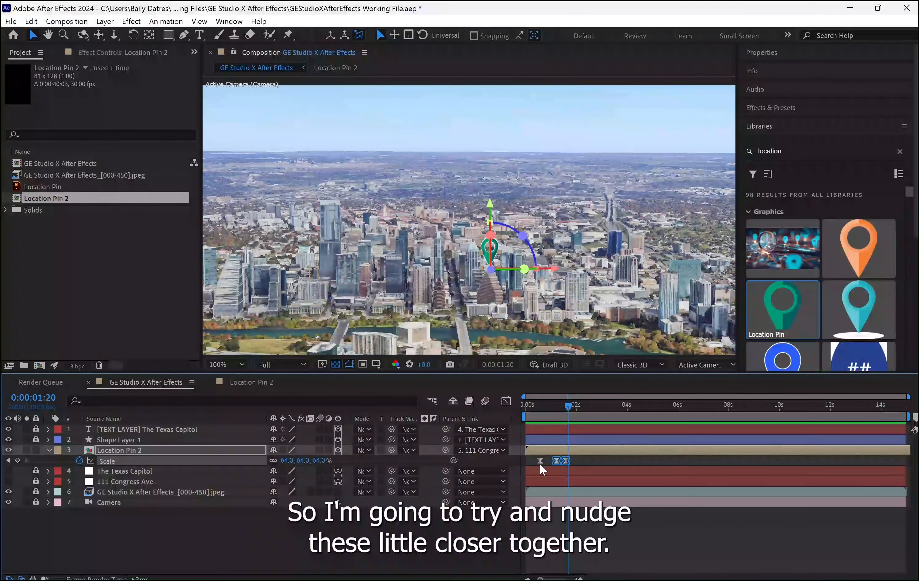
Move the pin's 0% keyframe to about 0.7 s and its 80% keyframe to about 1.3 s, and preview.
click(545, 461)
drag(541, 460, 560, 462)
click(581, 461)
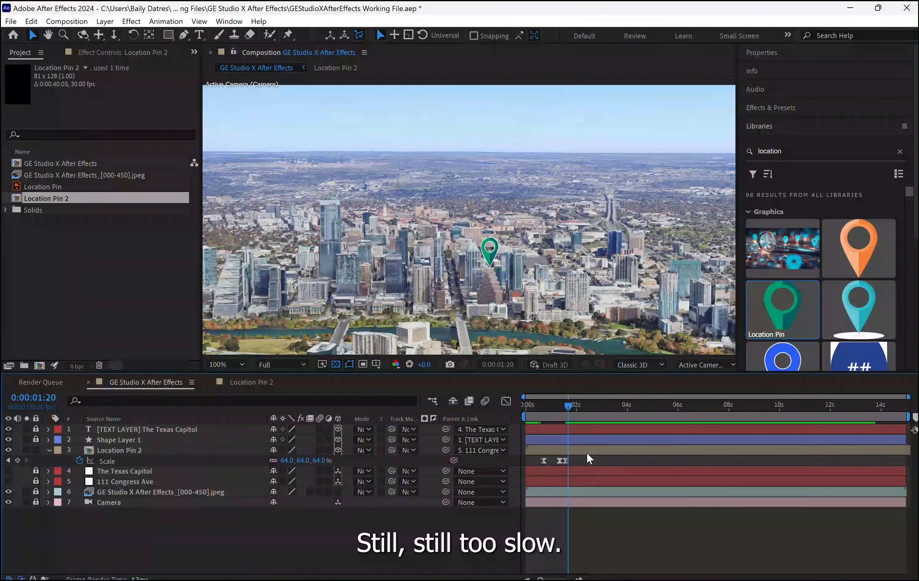
drag(569, 407, 508, 411)
key(space)
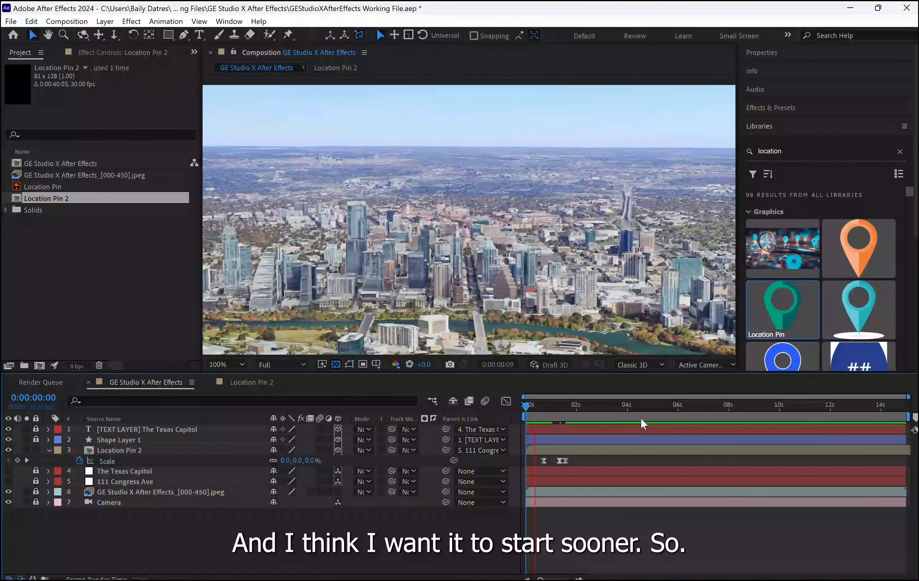
Retime the pin's scale keyframes to about 0.5 s, 0.9 s and 1.1 s, save the project, and preview from the first frame.
click(543, 460)
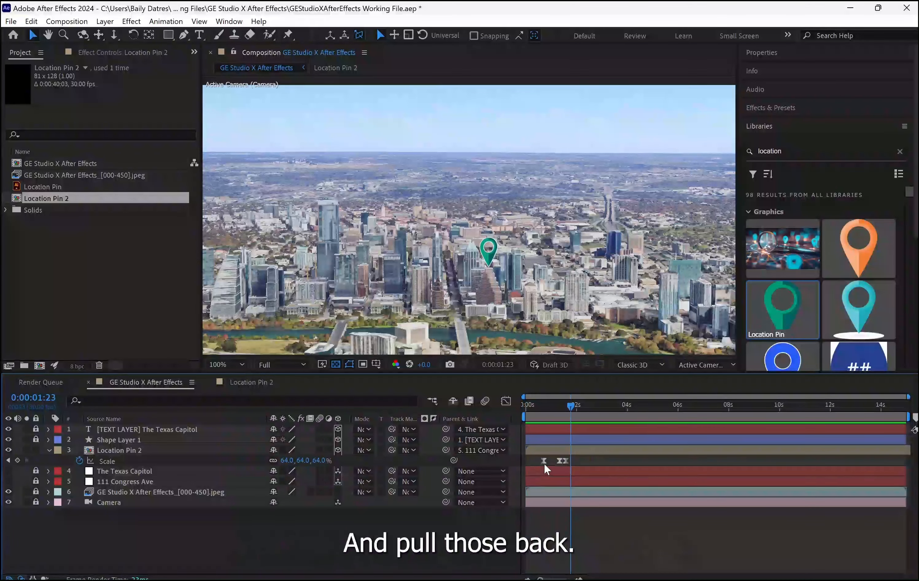
mouse_move(543, 462)
mouse_down()
mouse_move(568, 464)
mouse_move(550, 464)
mouse_up()
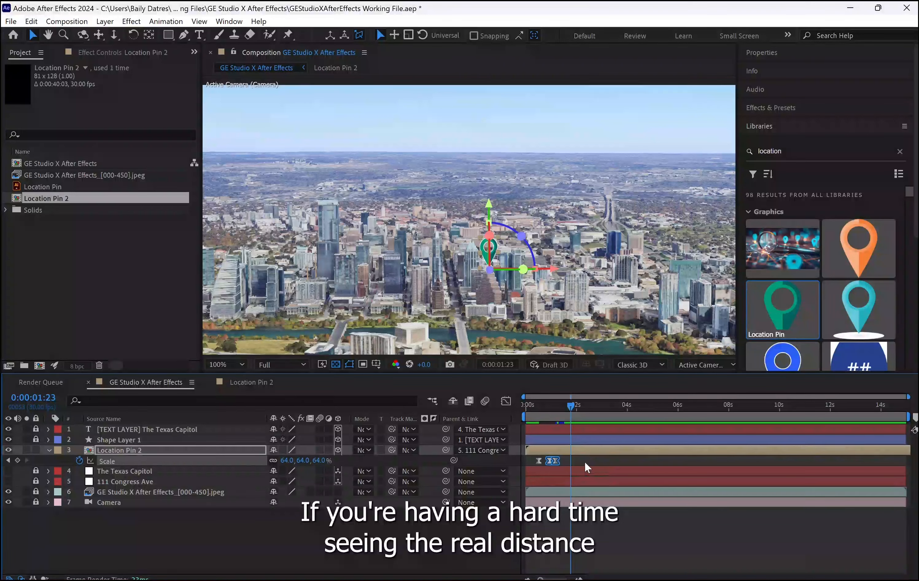
click(585, 462)
click(554, 462)
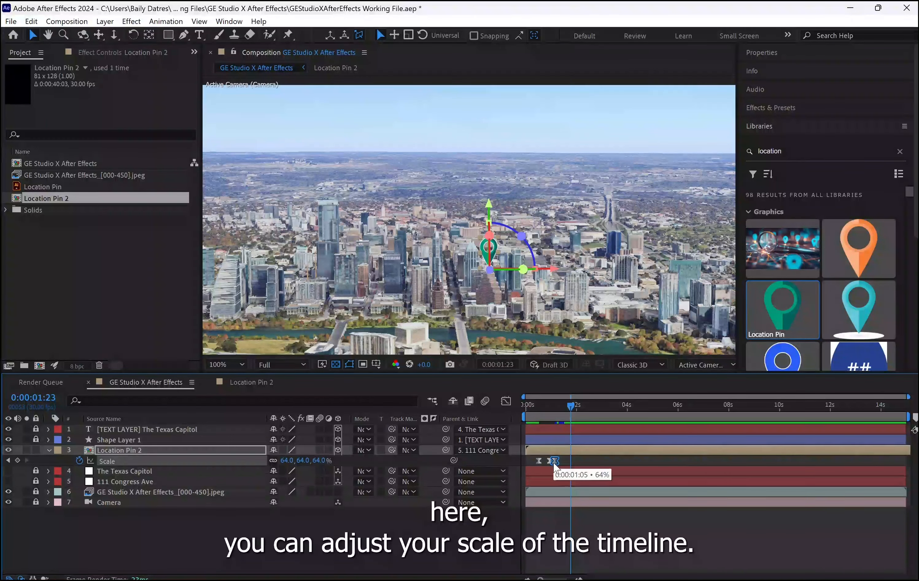
drag(568, 406, 504, 408)
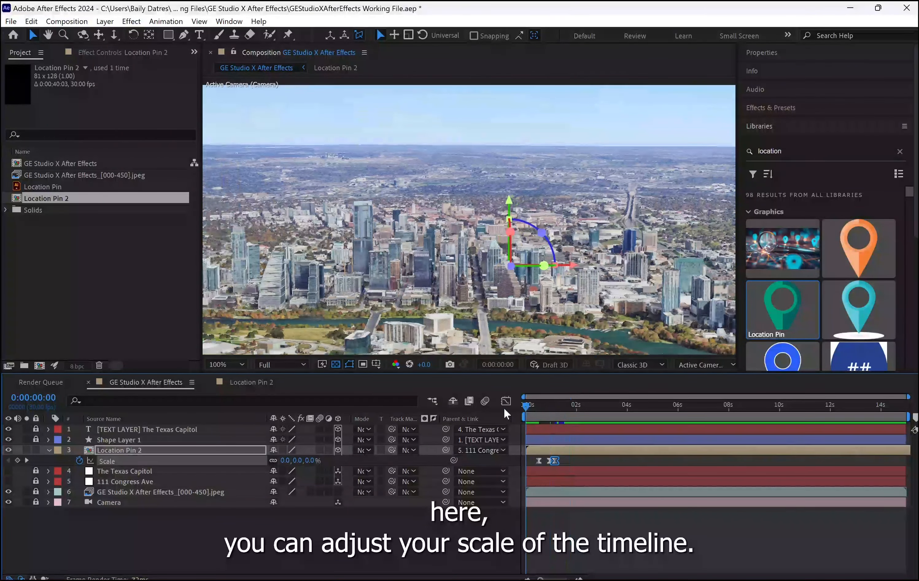
key(space)
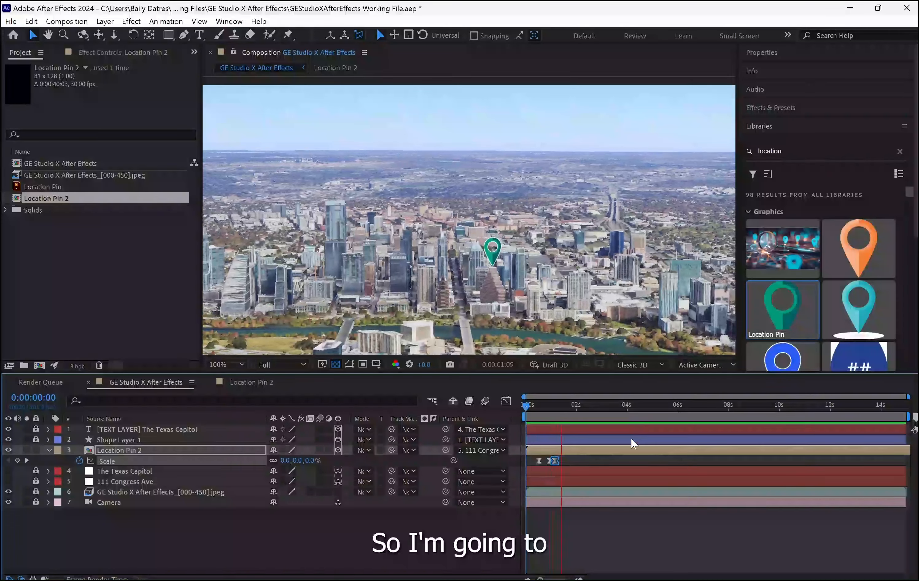
key(space)
Nudge the pin's final 64% scale keyframe to about 0:00:01:02 and replay the animation from the start.
drag(540, 579, 560, 579)
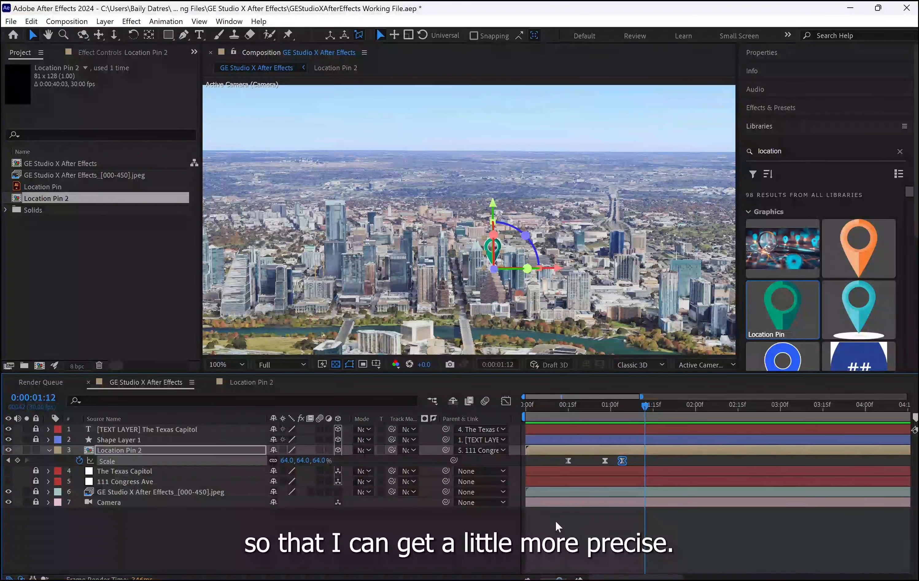
drag(644, 400, 515, 419)
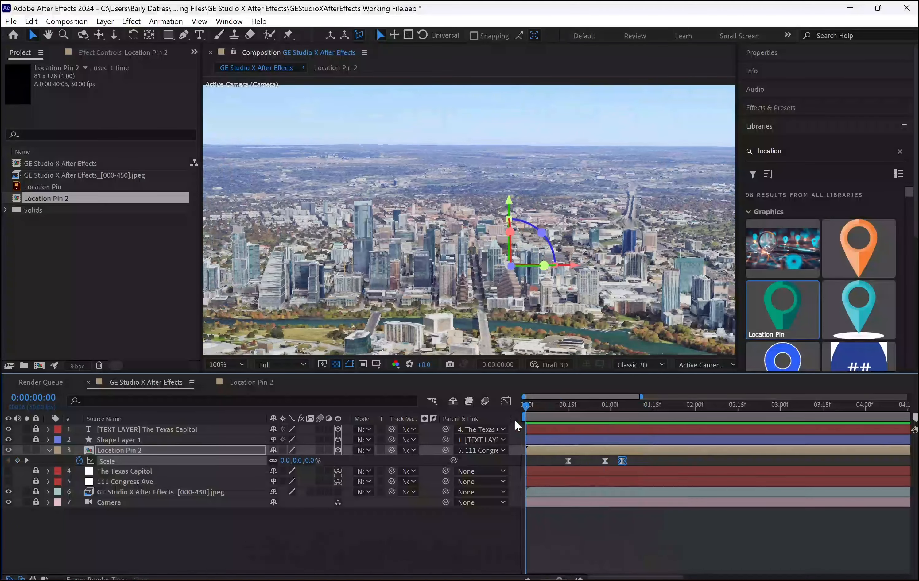
key(space)
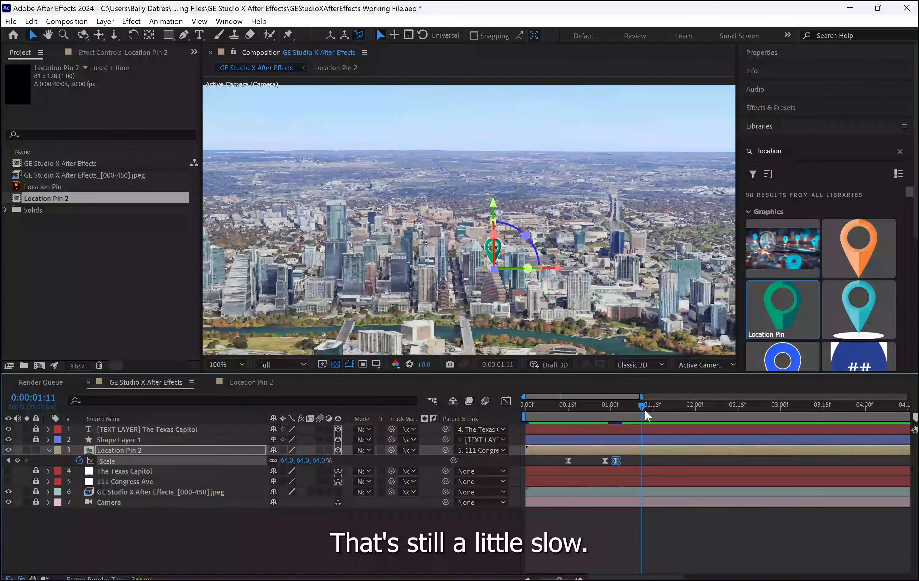
drag(641, 407, 500, 418)
key(space)
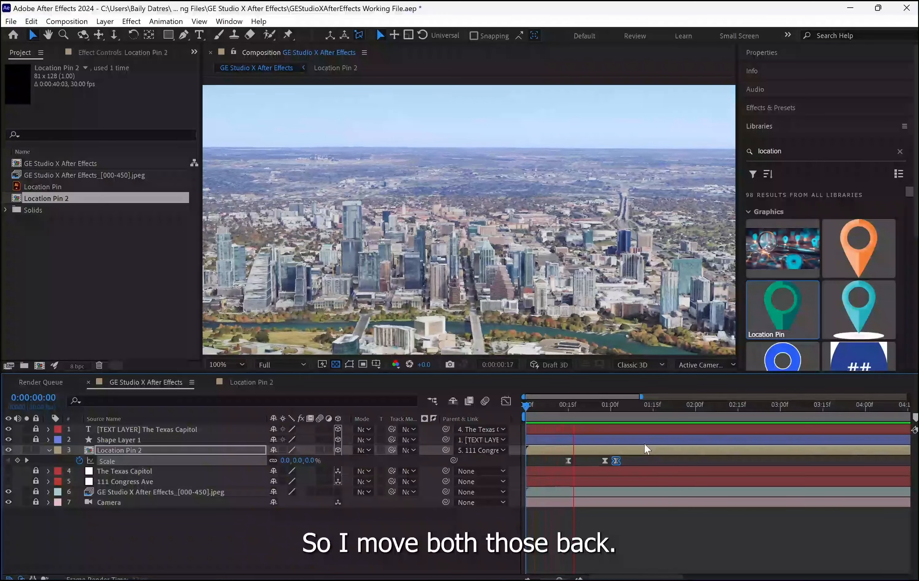
key(space)
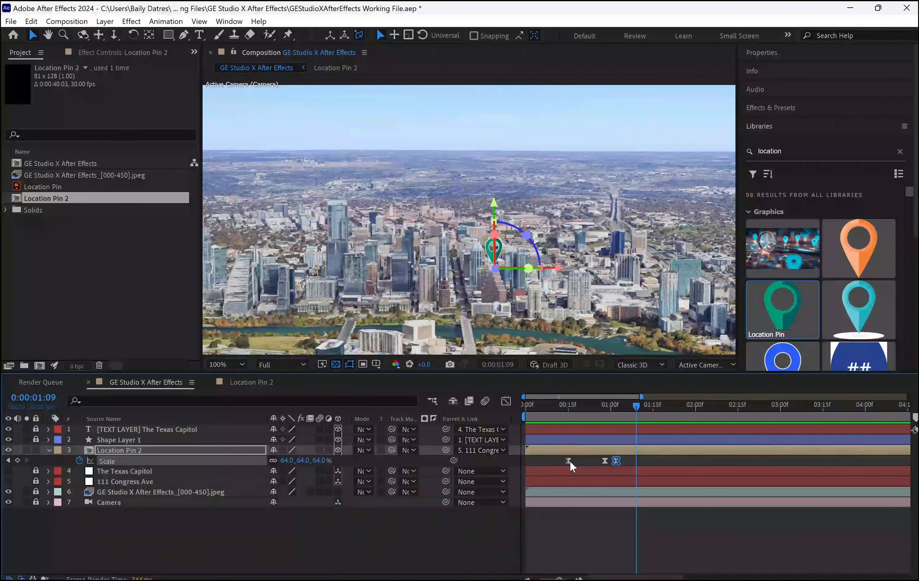
Move the pin's last two scale keyframes earlier to about frames 23 and 27, preview the bounce, and save the project.
mouse_move(598, 458)
mouse_down()
mouse_move(618, 463)
mouse_move(592, 466)
mouse_up()
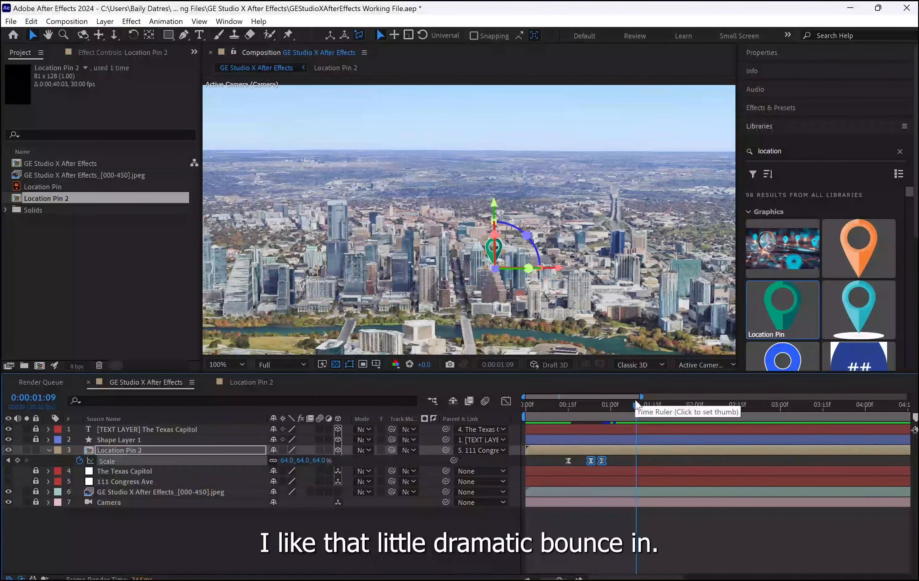
key(space)
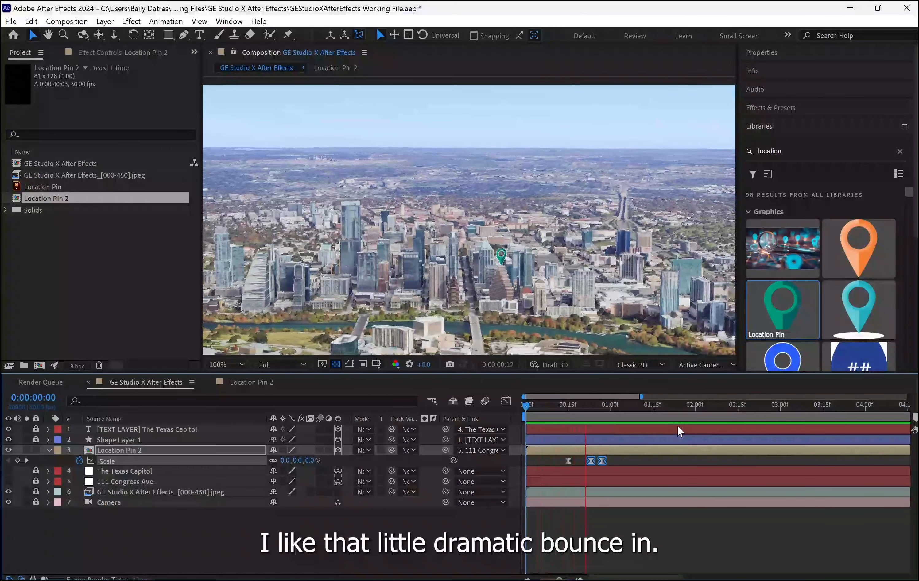
key(space)
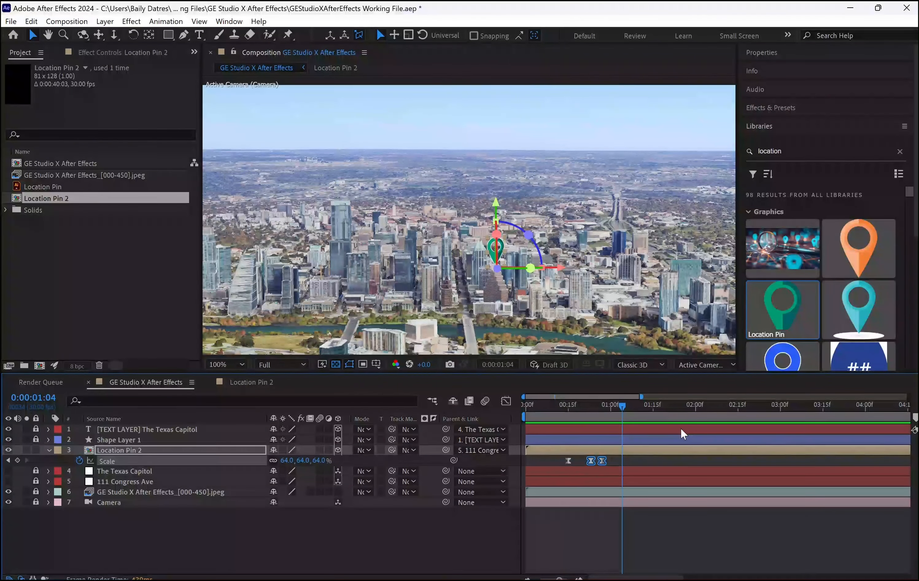
key(ctrl+s)
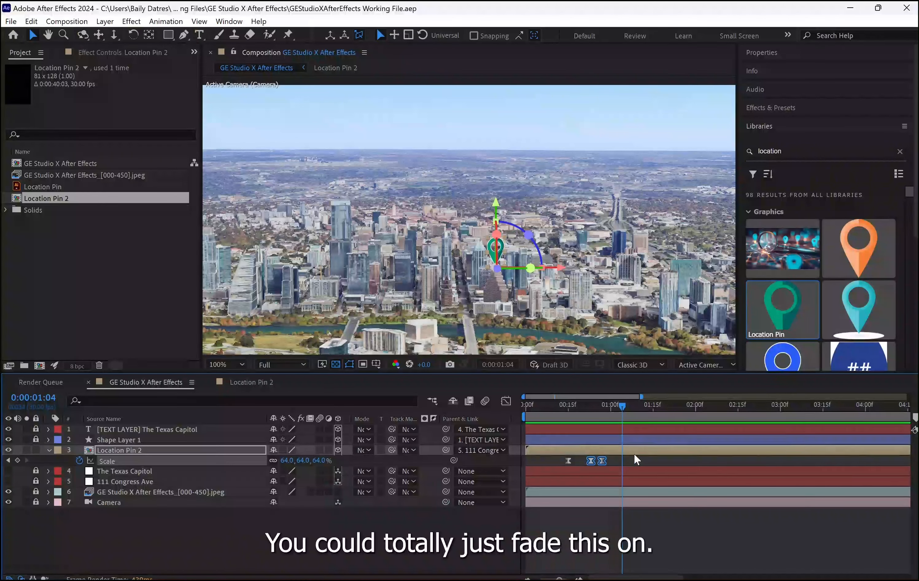
Nudge only the pin's final scale keyframe to about frame 28, play the animation, and save the project.
click(615, 453)
drag(603, 461, 604, 461)
key(space)
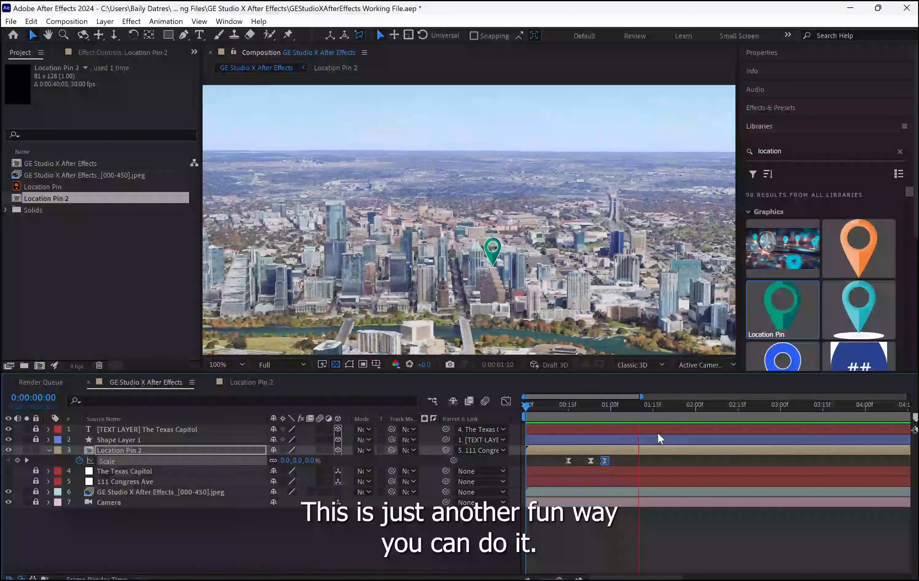
key(ctrl+s)
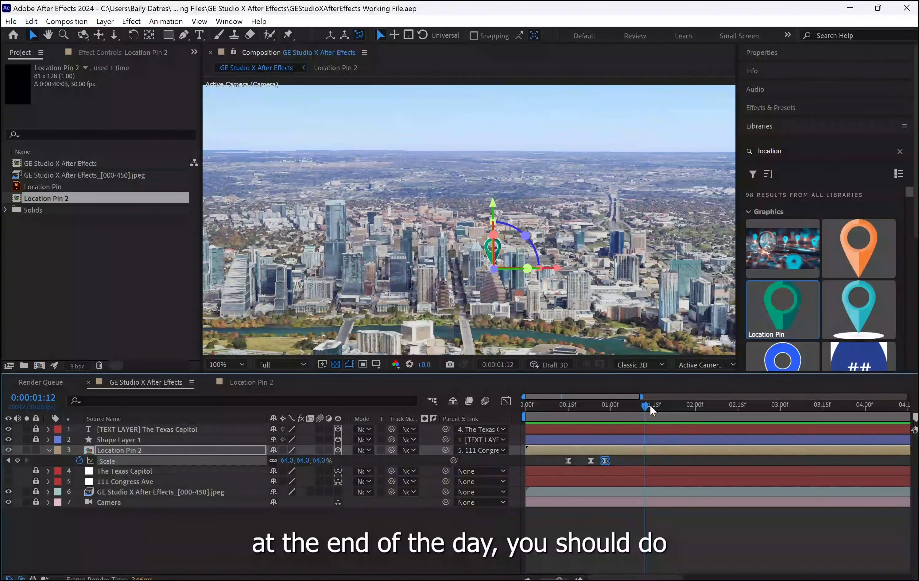
Play the animation from the first frame to review the pin's bounce and the Texas Capitol callout.
drag(642, 407, 489, 459)
key(space)
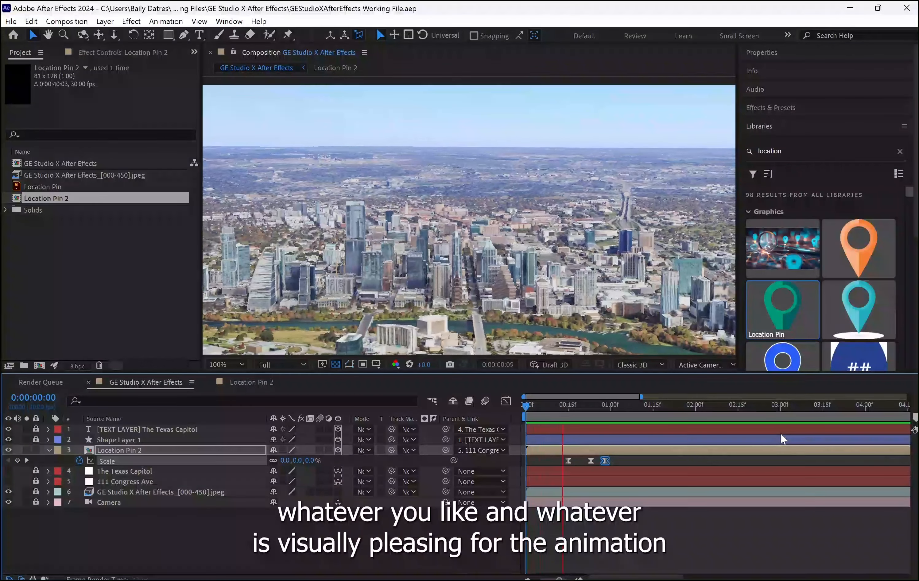
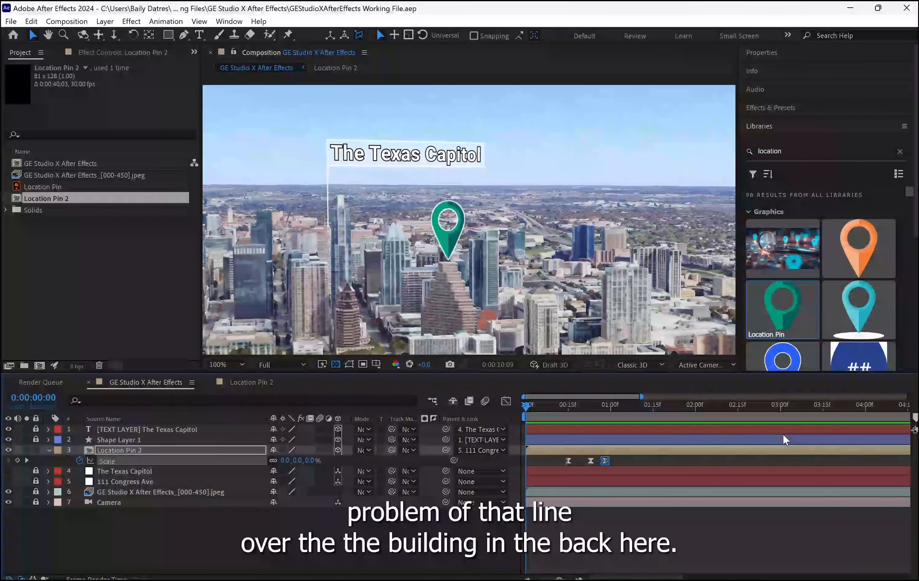
key(space)
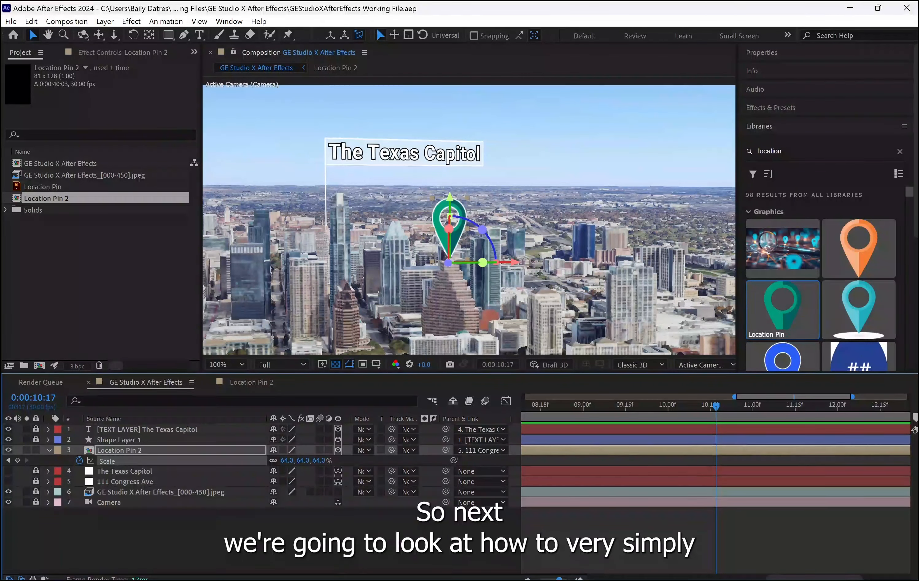
Set a 100% opacity keyframe on the Location Pin 2 layer at 0:00:13:03.
key(minus)
key(minus)
drag(791, 410, 848, 417)
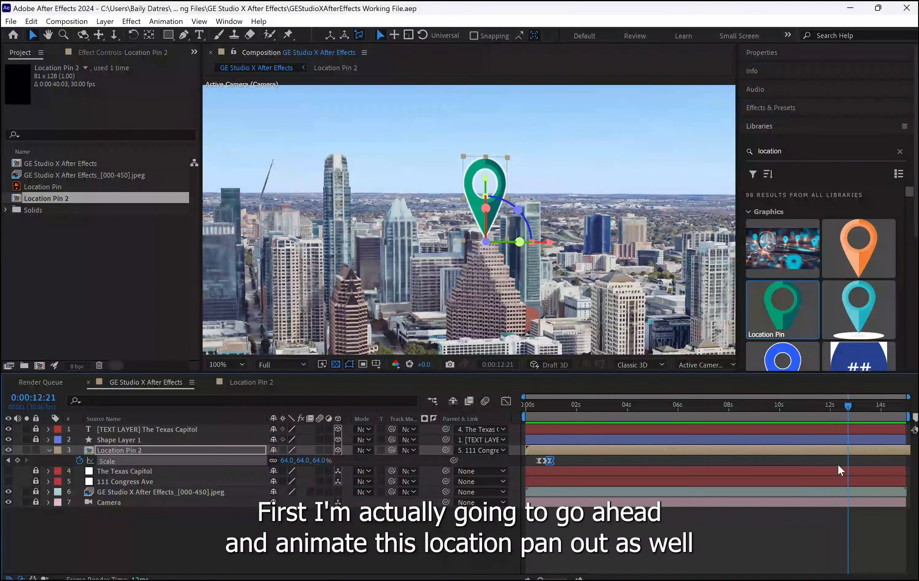
drag(846, 404, 811, 400)
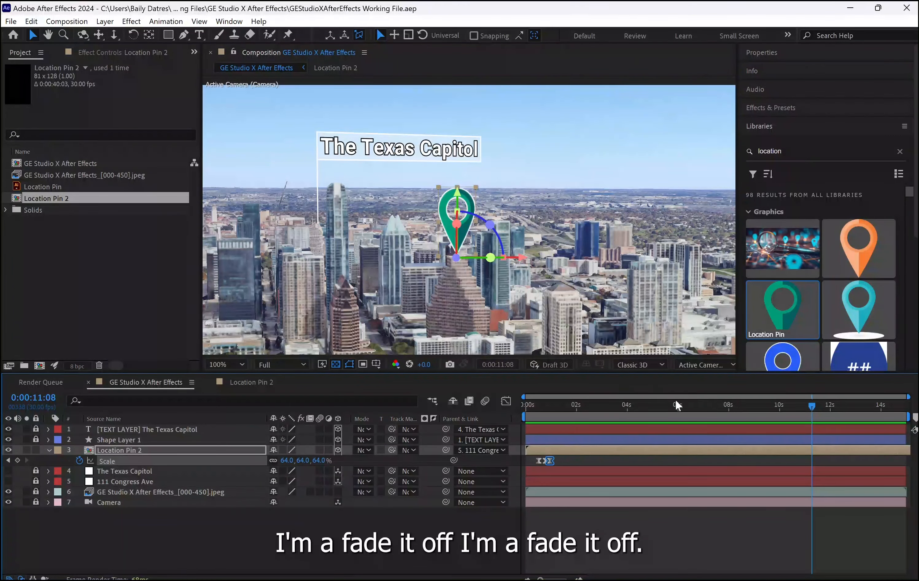
drag(817, 408, 858, 430)
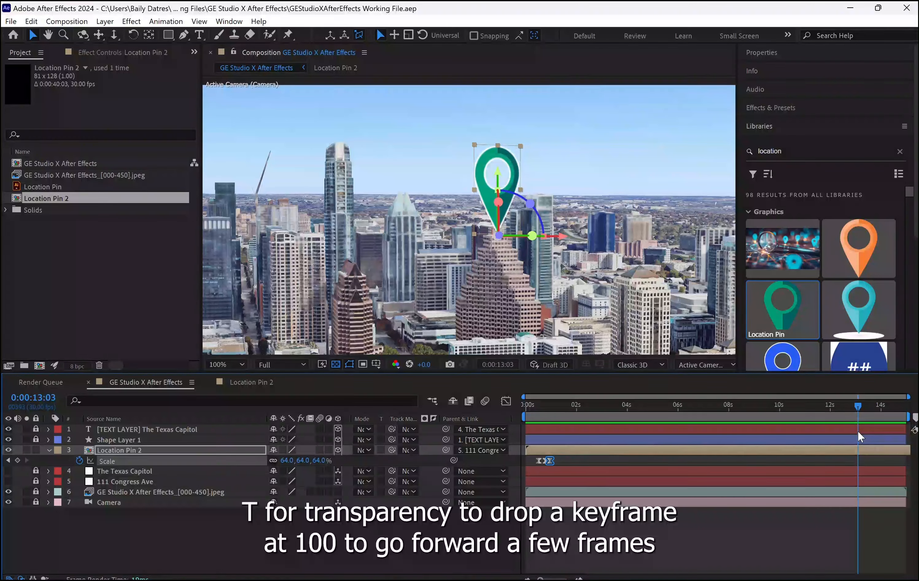
key(t)
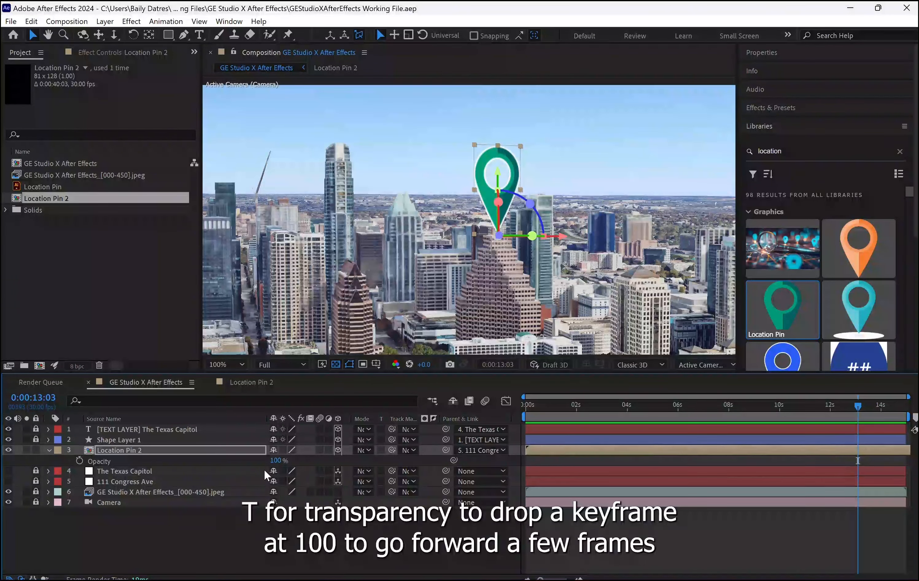
click(79, 461)
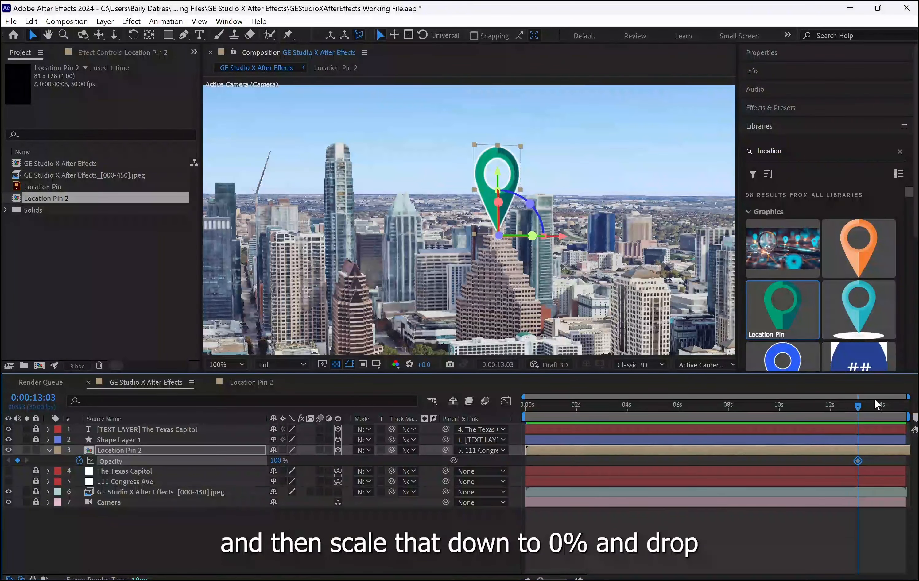
Fade the pin out with a 0% opacity keyframe at 0:00:14:00 and save the project.
drag(862, 406, 885, 420)
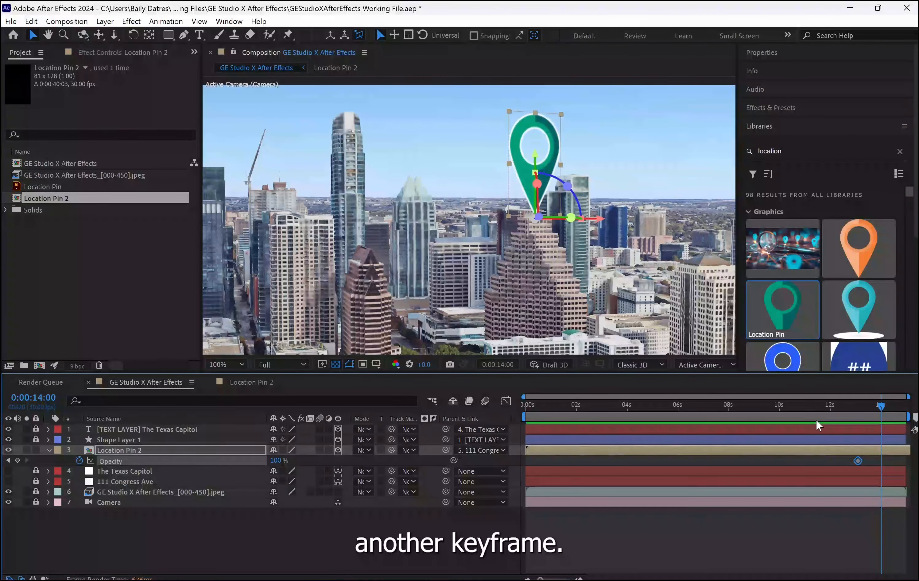
click(279, 461)
text(0)
key(Return)
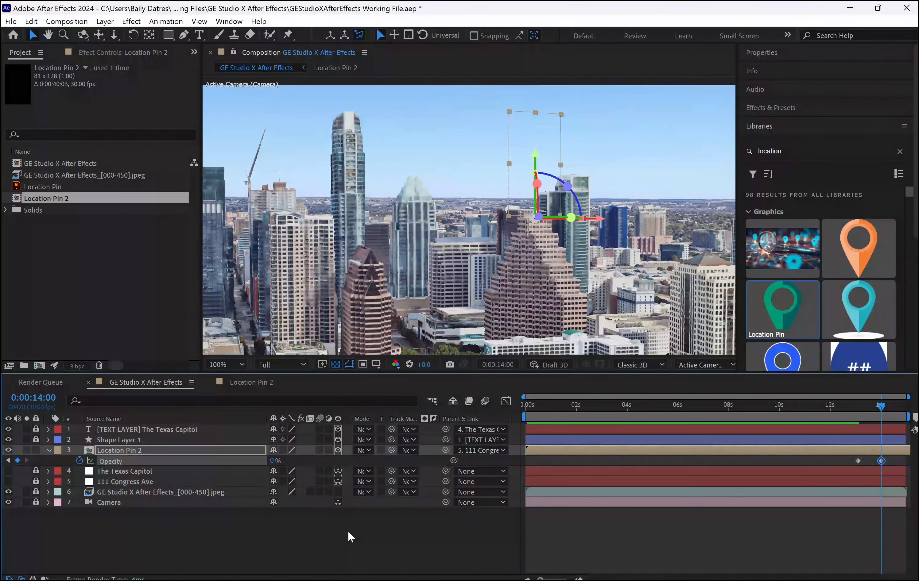
key(ctrl+s)
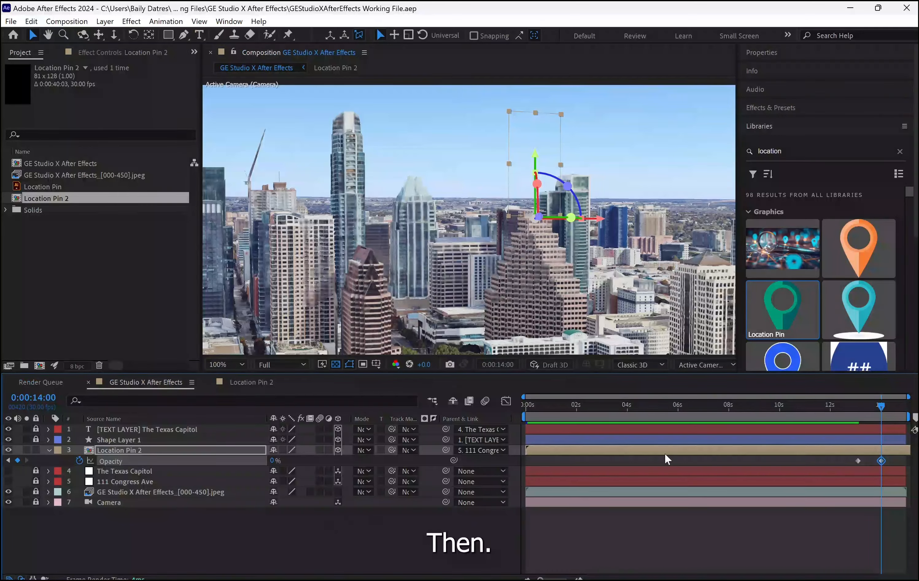
Replay the composition from the start to check the timing of the pin and callout.
drag(877, 406, 414, 469)
key(space)
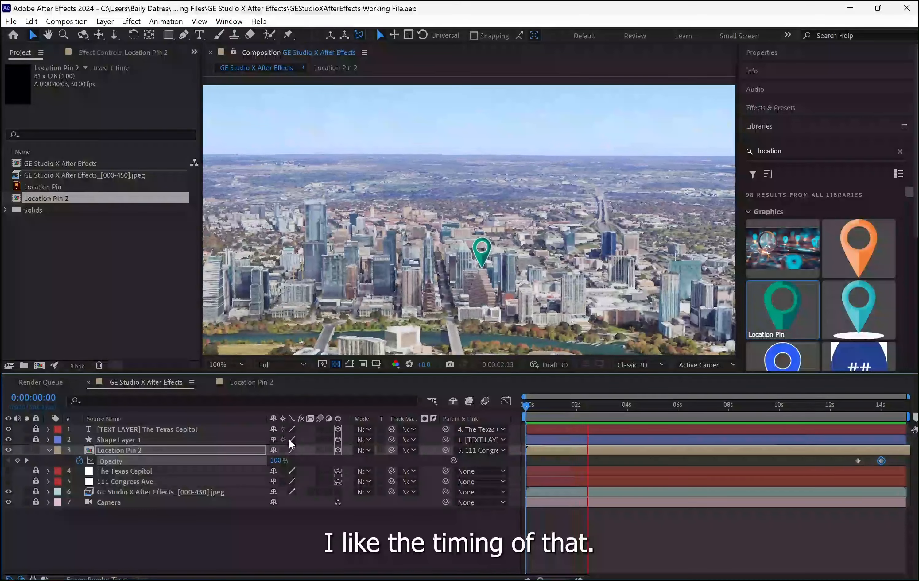
key(space)
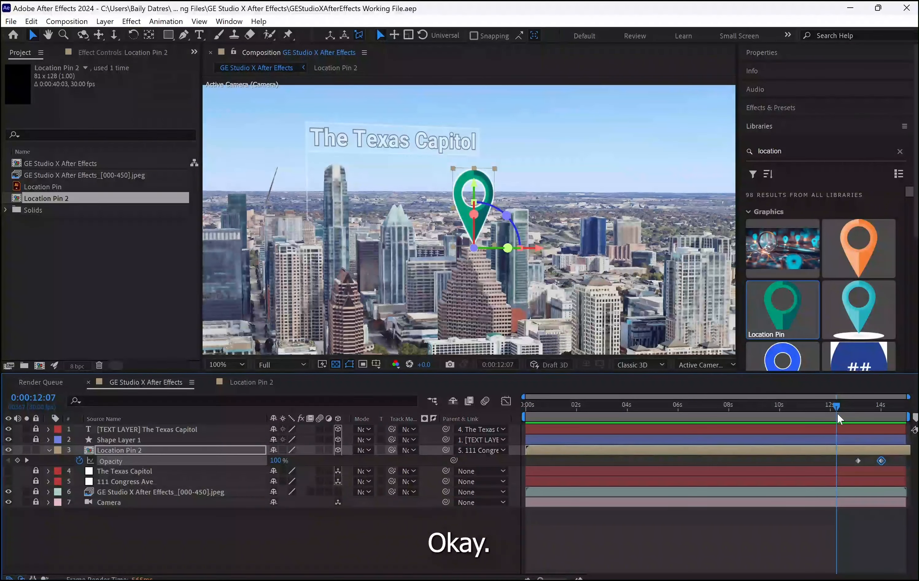
Examine up close how the callout's vertical line meets the tall building between about 4 s and 7 s, ending at 0:00:04:26.
drag(834, 408, 711, 468)
scroll(419, 258, up, 4)
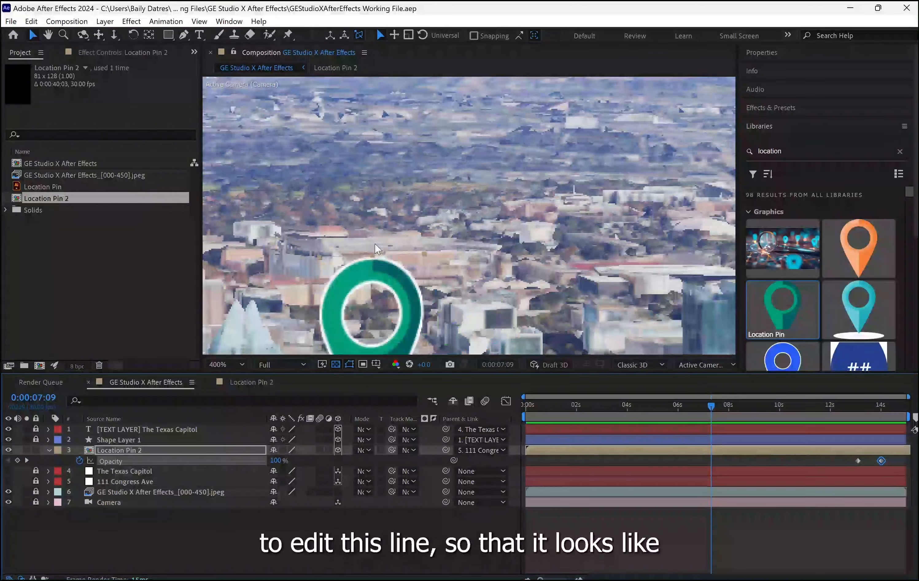
scroll(376, 249, down, 2)
drag(287, 236, 419, 248)
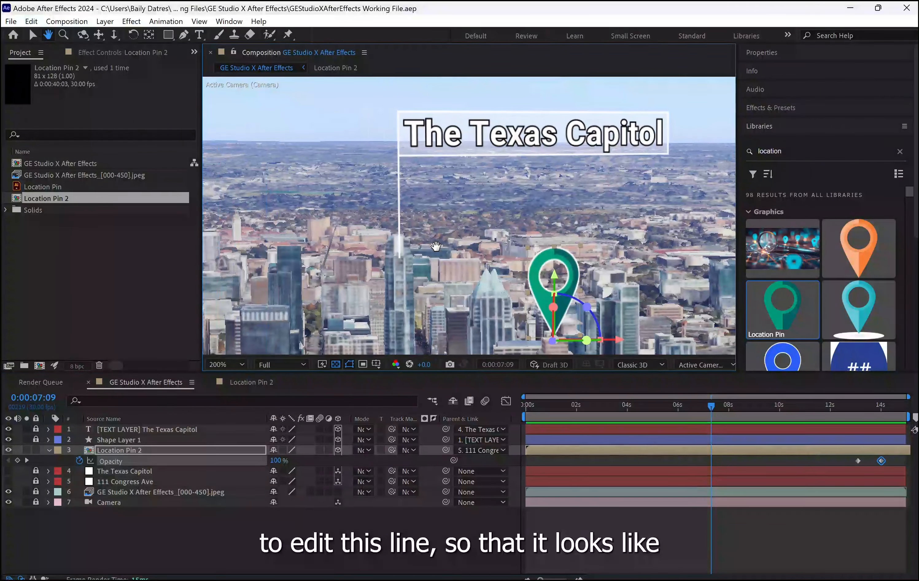
drag(712, 405, 630, 400)
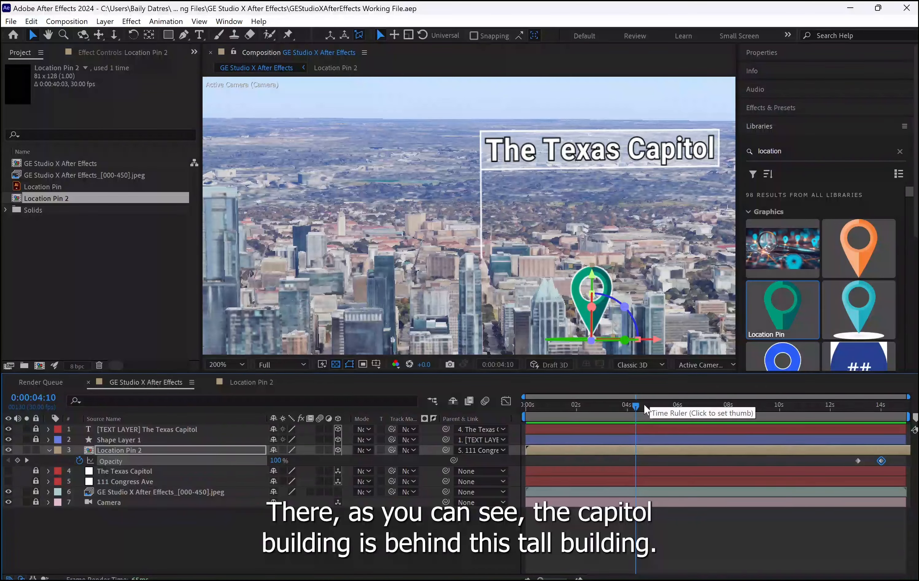
click(622, 406)
drag(623, 408, 650, 421)
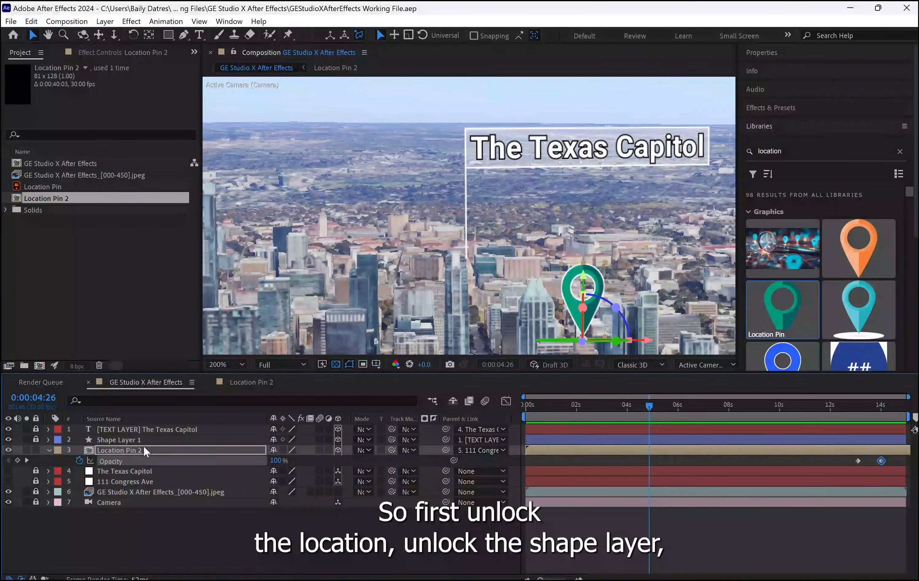
Lock the Location Pin 2 layer, collapse its properties, and unlock Shape Layer 1.
click(33, 451)
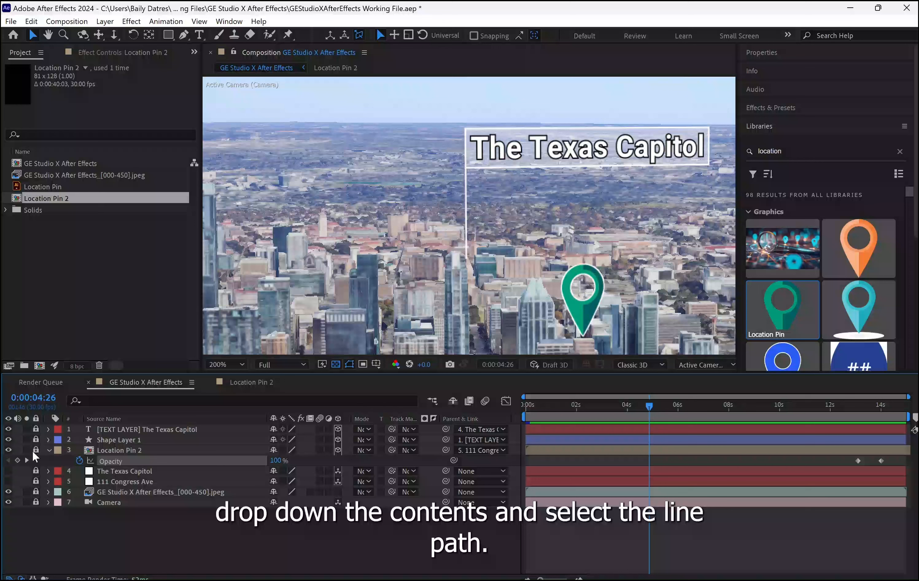
click(49, 450)
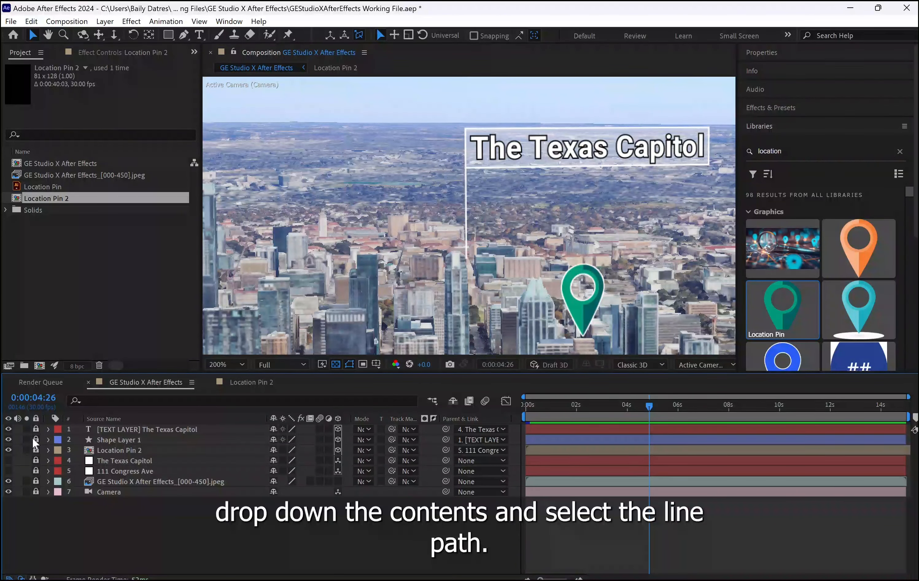
click(36, 440)
Add a keyframe at 0:00:04:26 to the Path property of Shape 1, the callout line in Shape Layer 1.
click(49, 440)
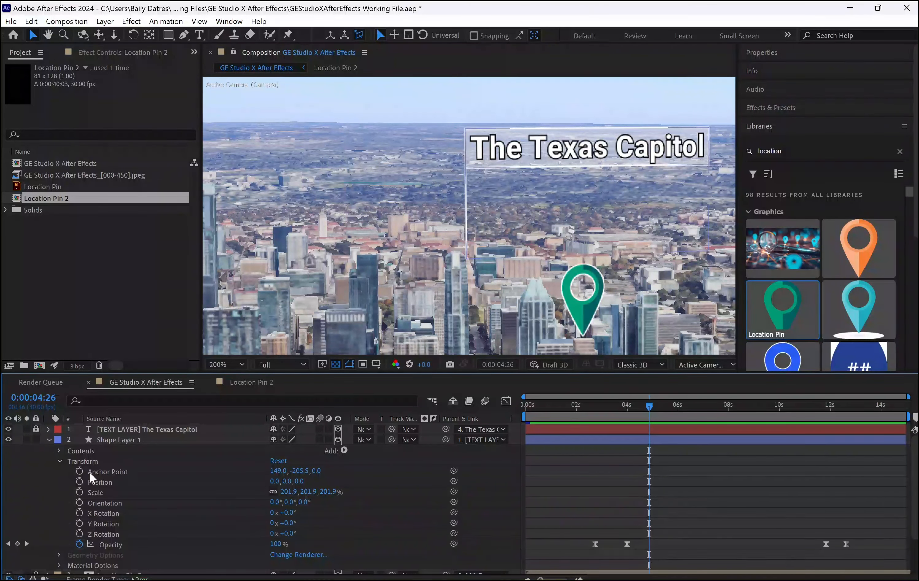
click(60, 462)
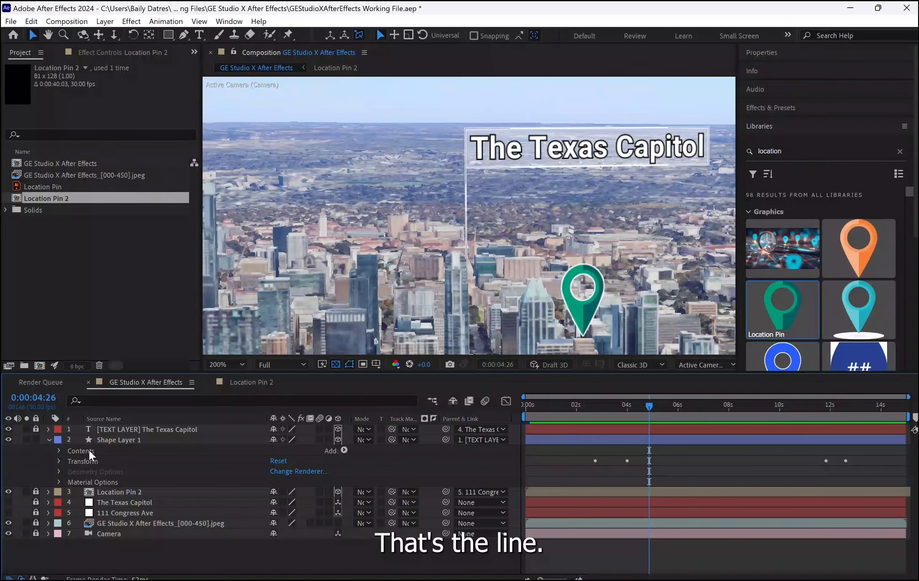
click(90, 451)
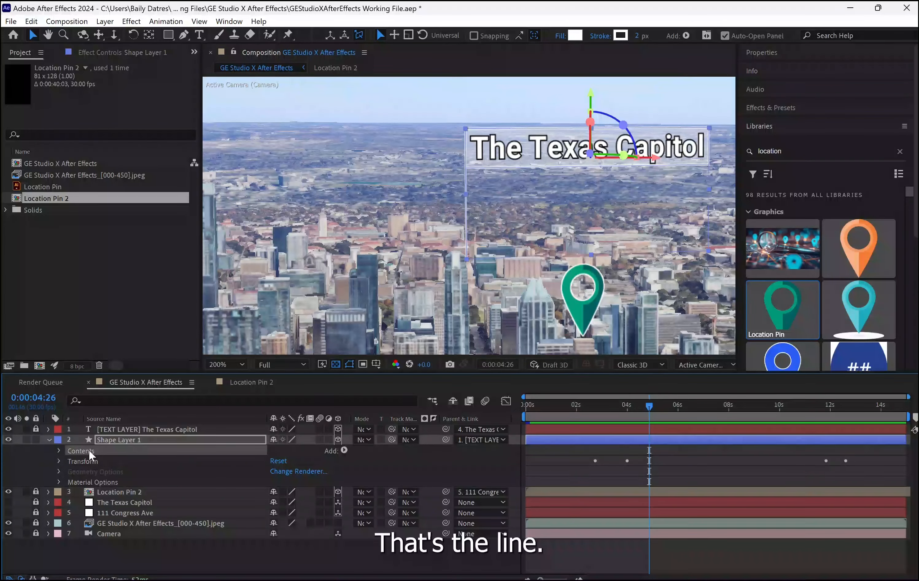
click(59, 451)
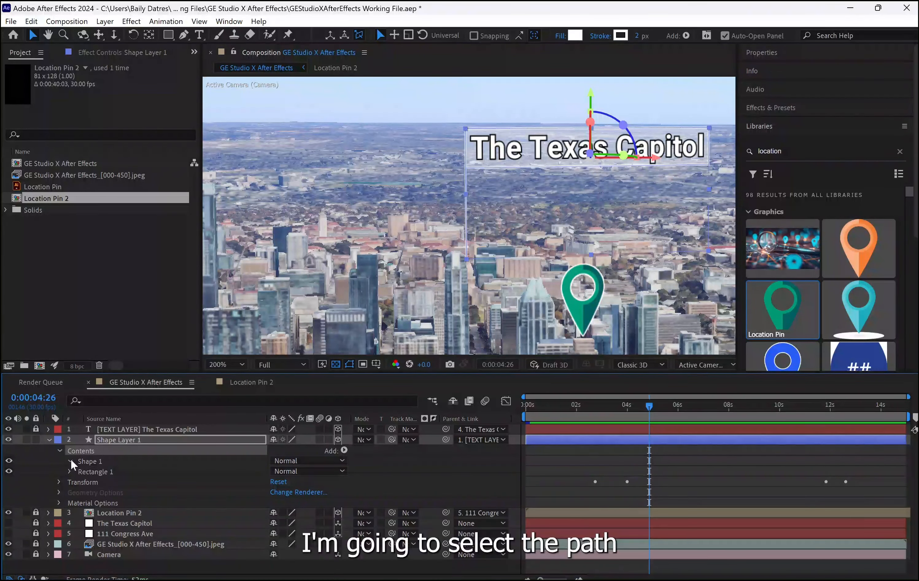
click(70, 461)
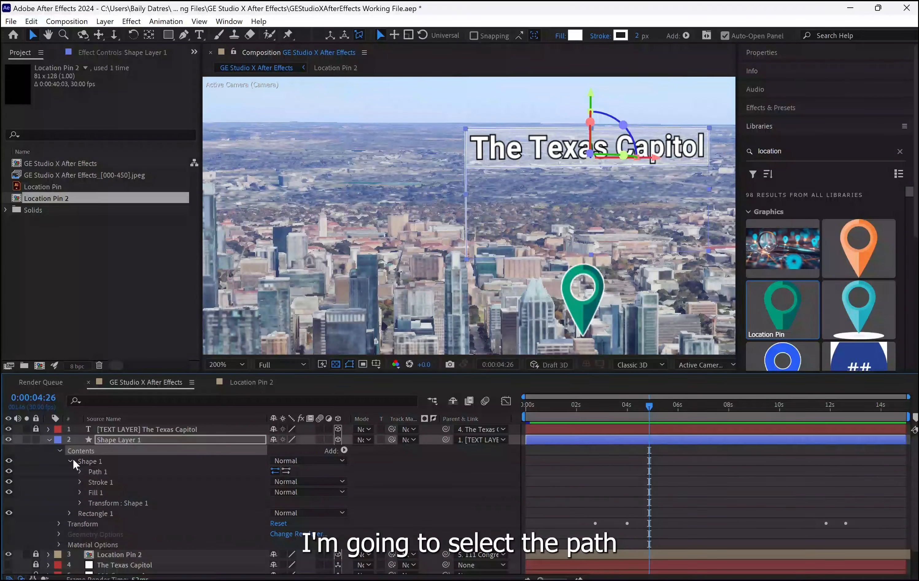
click(94, 462)
click(93, 472)
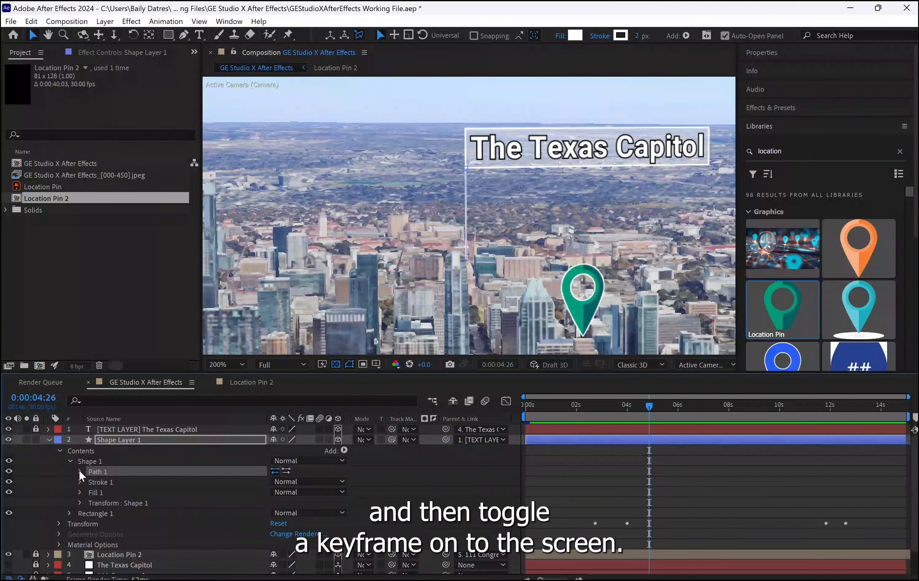
click(79, 471)
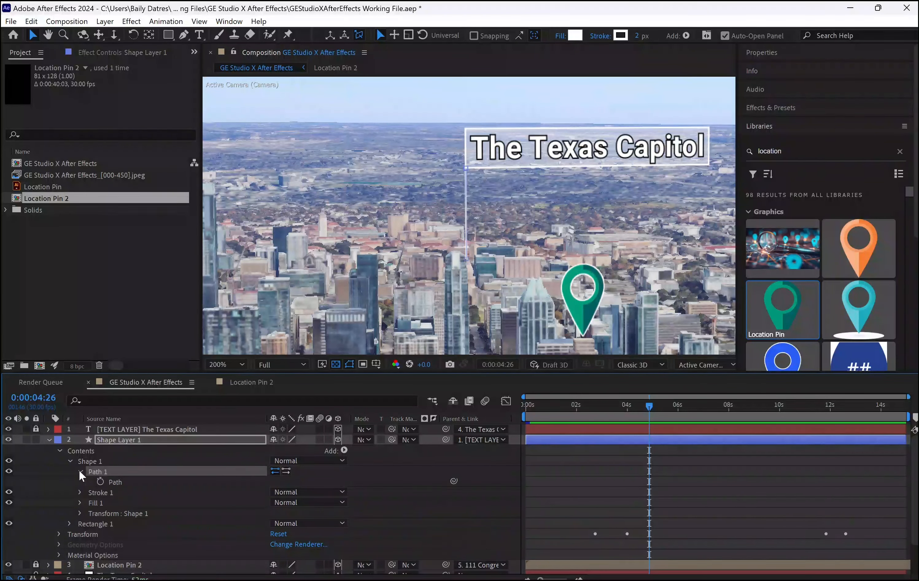
click(100, 483)
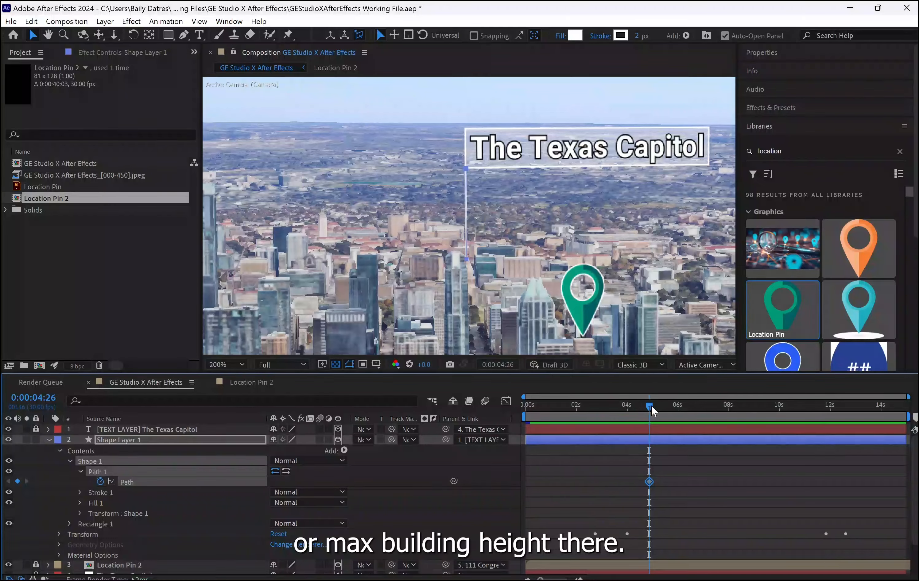
At 0:00:07:09, select Path 1 and raise the callout line's lower endpoint to the top of the tall building.
drag(651, 411, 711, 441)
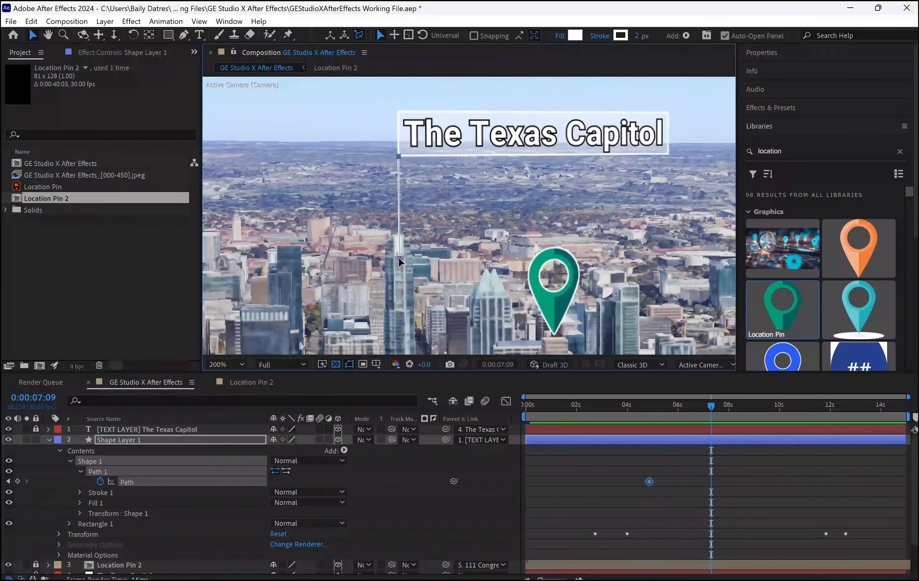
click(395, 265)
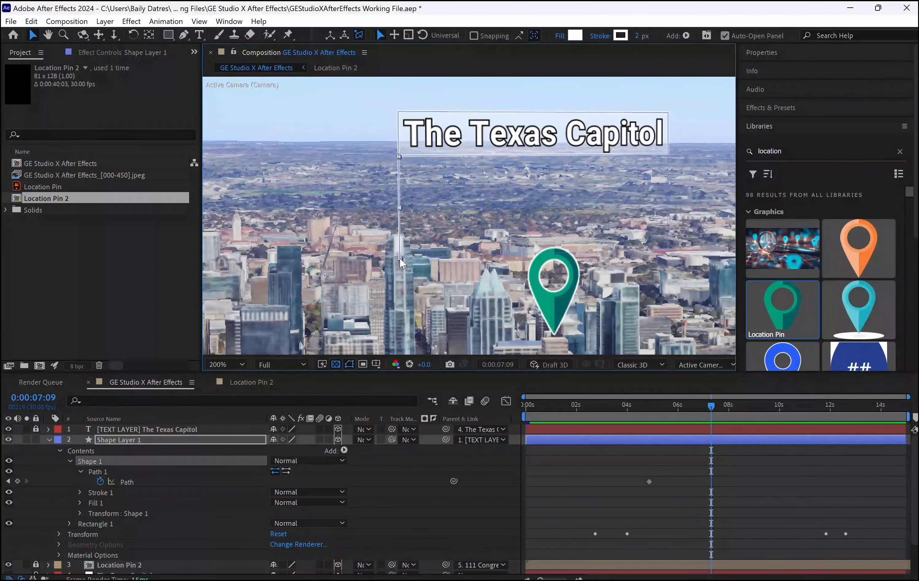
drag(399, 257, 400, 257)
drag(400, 254, 402, 255)
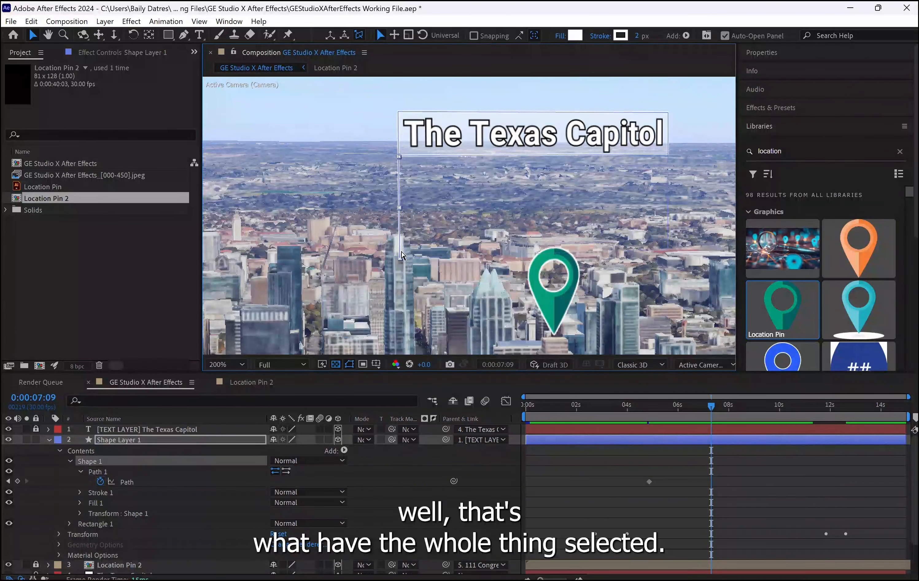
click(160, 470)
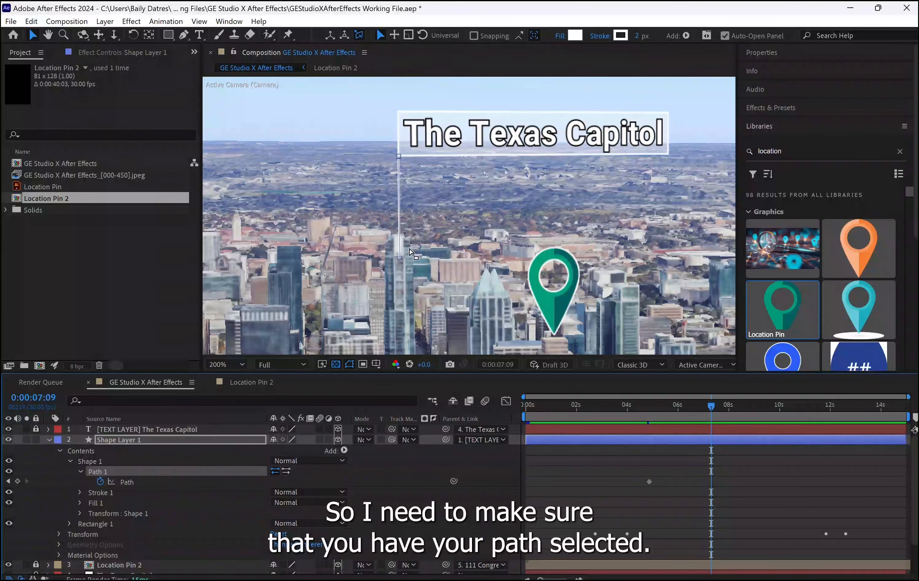
drag(399, 257, 397, 239)
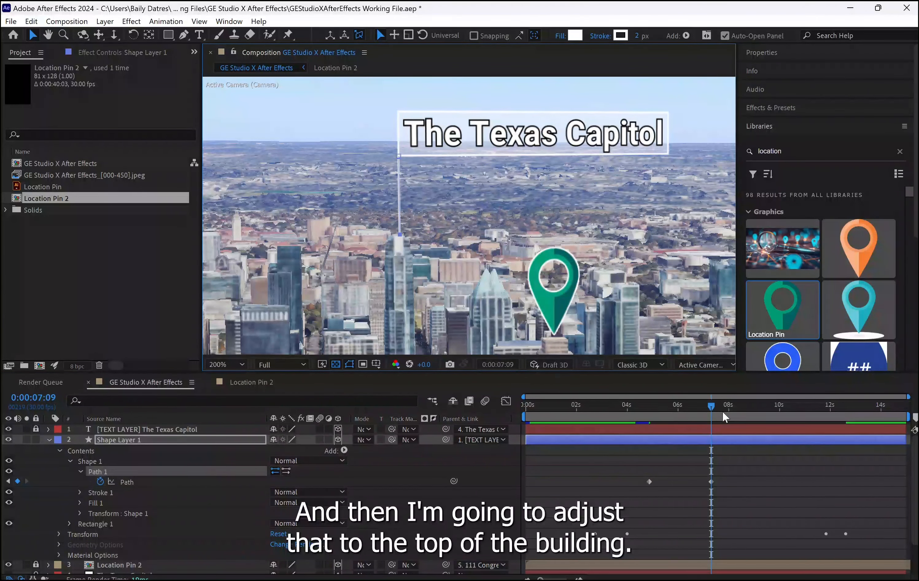
At 0:00:09:09, raise the callout line's lower endpoint to the tall building's roof edge to add another path keyframe.
drag(713, 402, 765, 433)
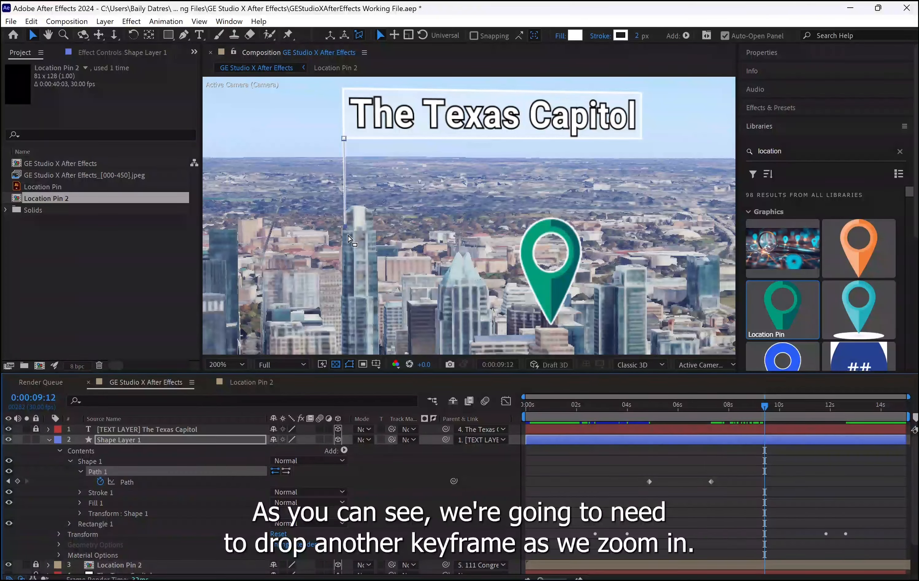
drag(764, 409, 762, 410)
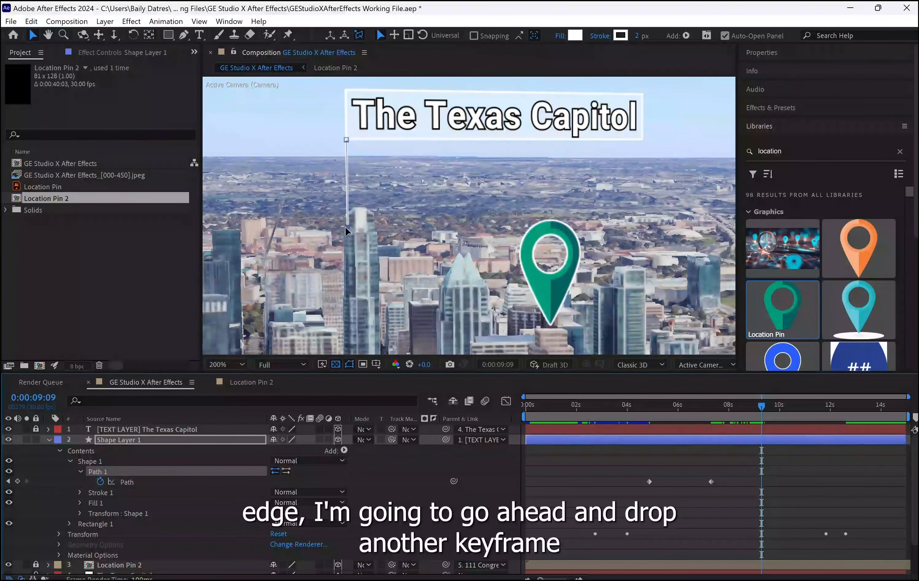
drag(346, 228, 344, 217)
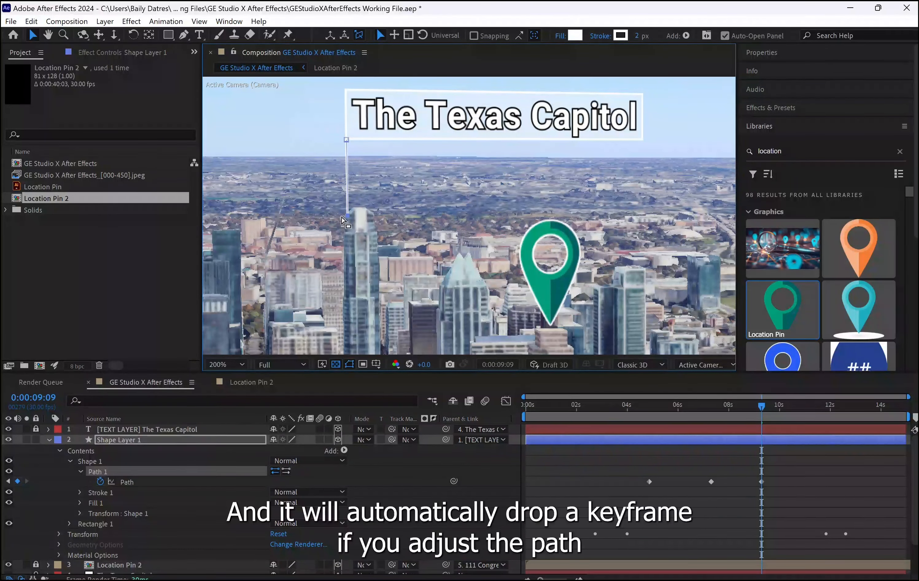
Add a Path keyframe at 0:00:09:17 to hold the callout line's shape, and set the current time to 0:00:09:28.
drag(761, 409, 769, 409)
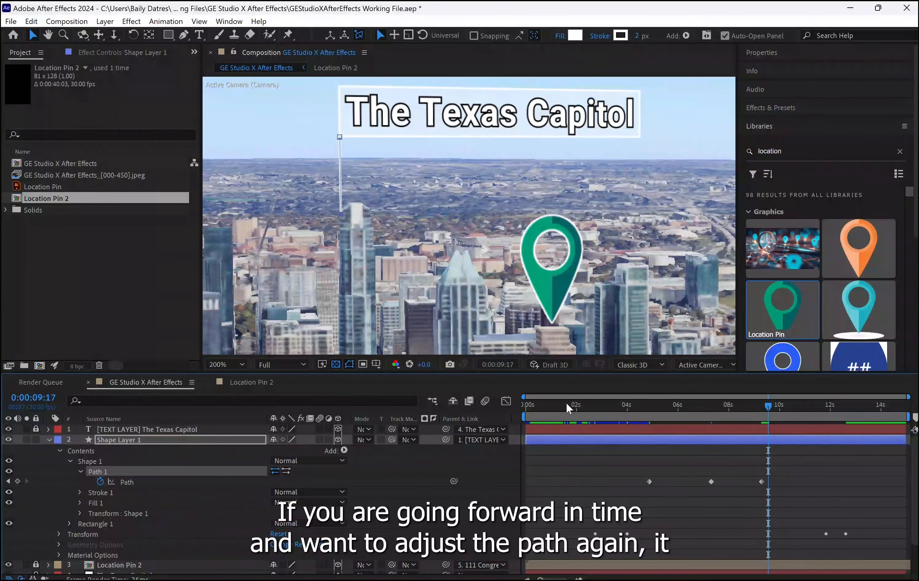
click(18, 481)
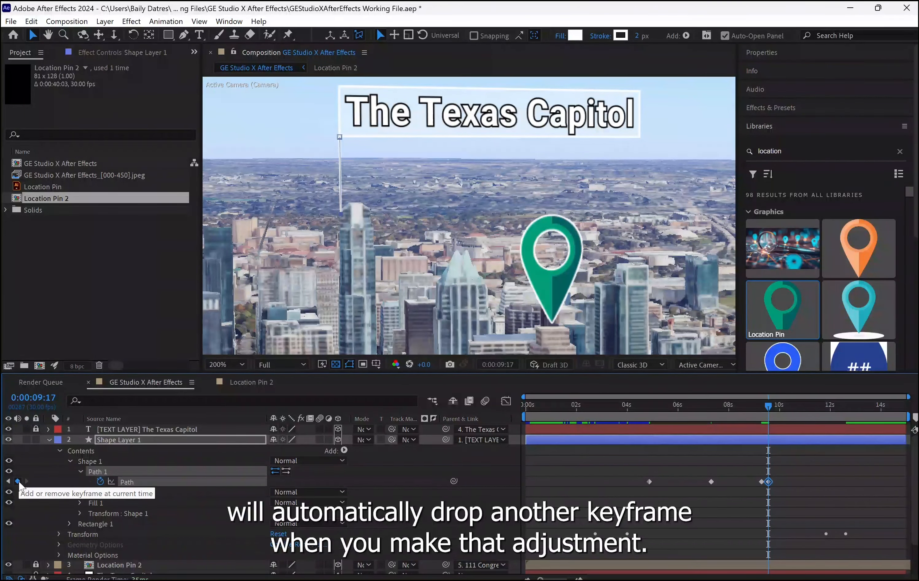
drag(769, 407, 777, 426)
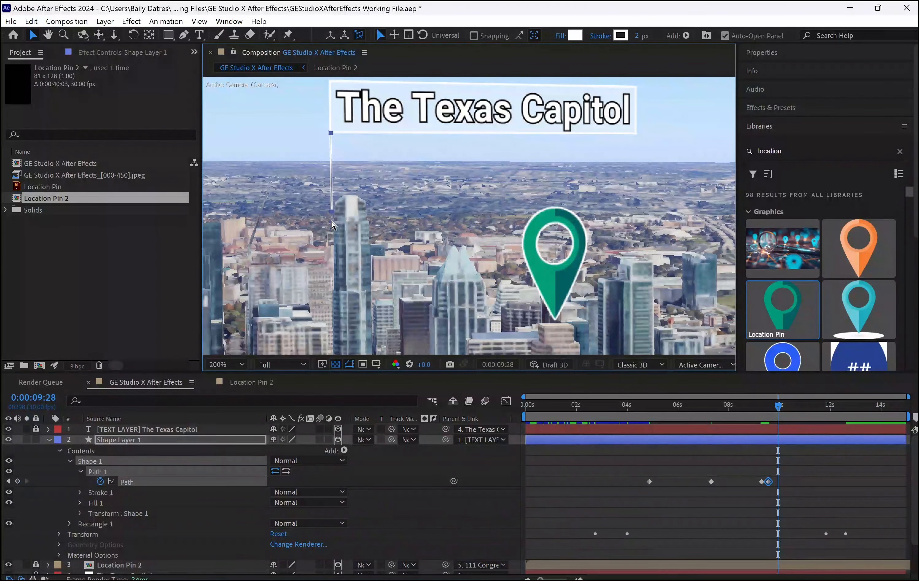
click(182, 479)
click(385, 473)
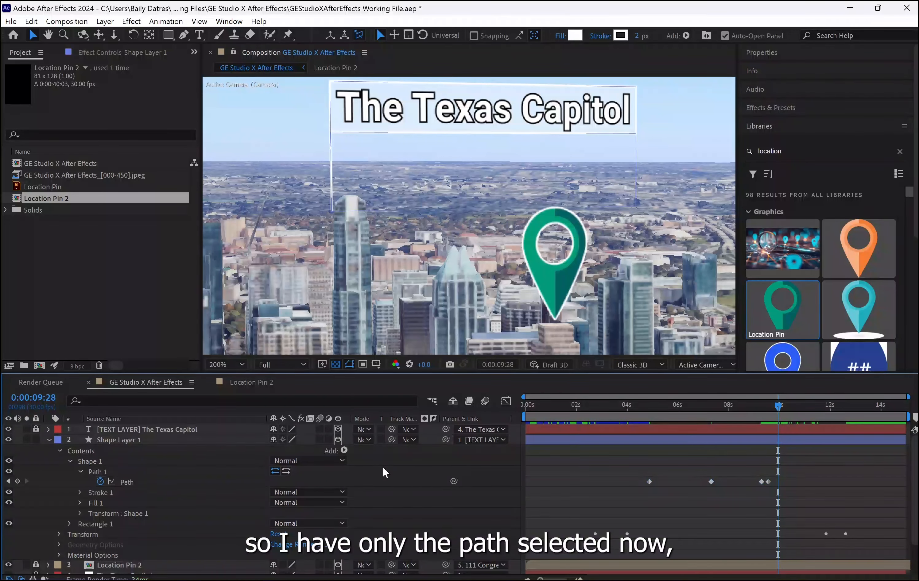
click(160, 482)
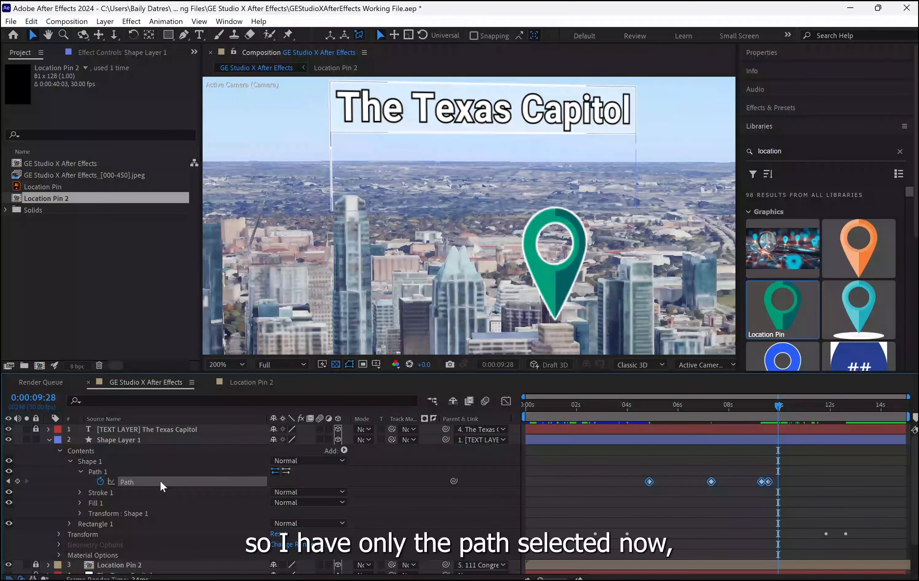
click(324, 215)
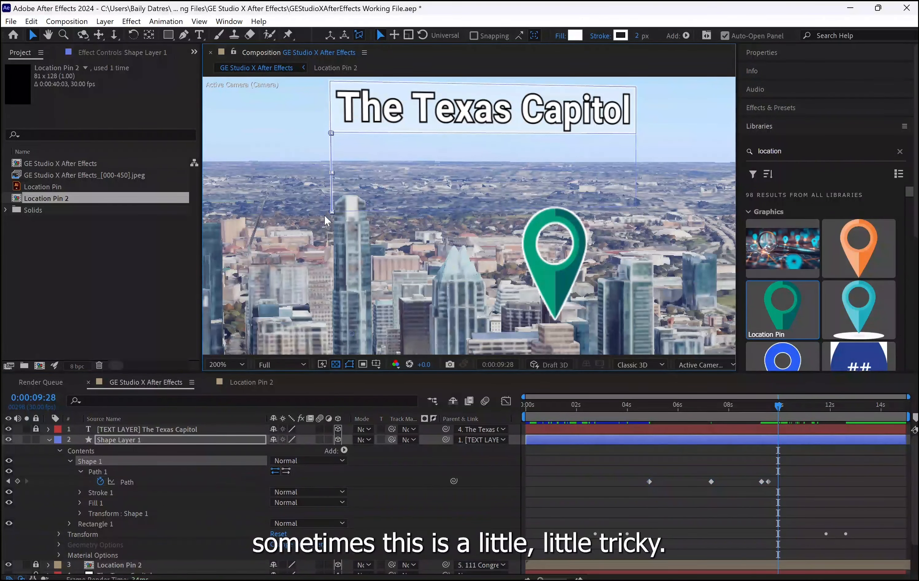
click(166, 481)
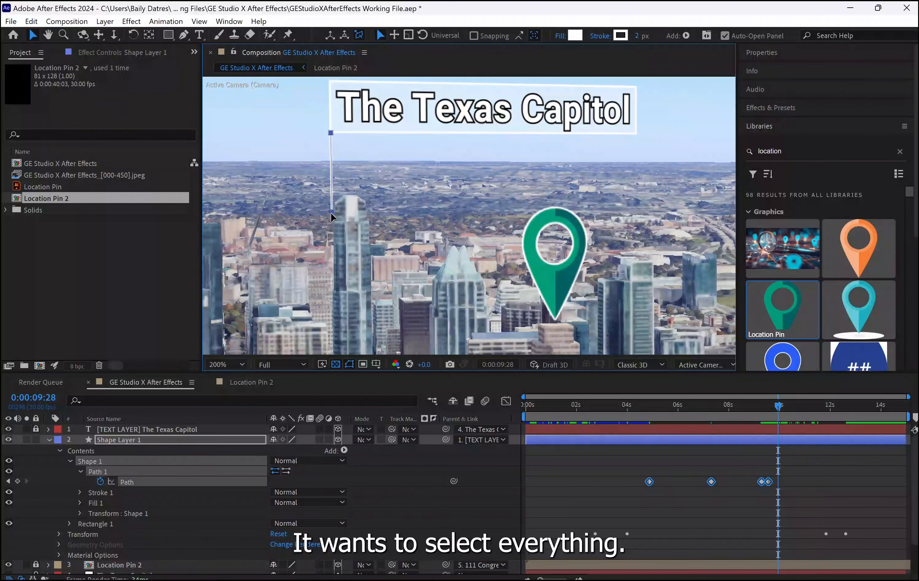
drag(330, 213, 333, 204)
key(ctrl+z)
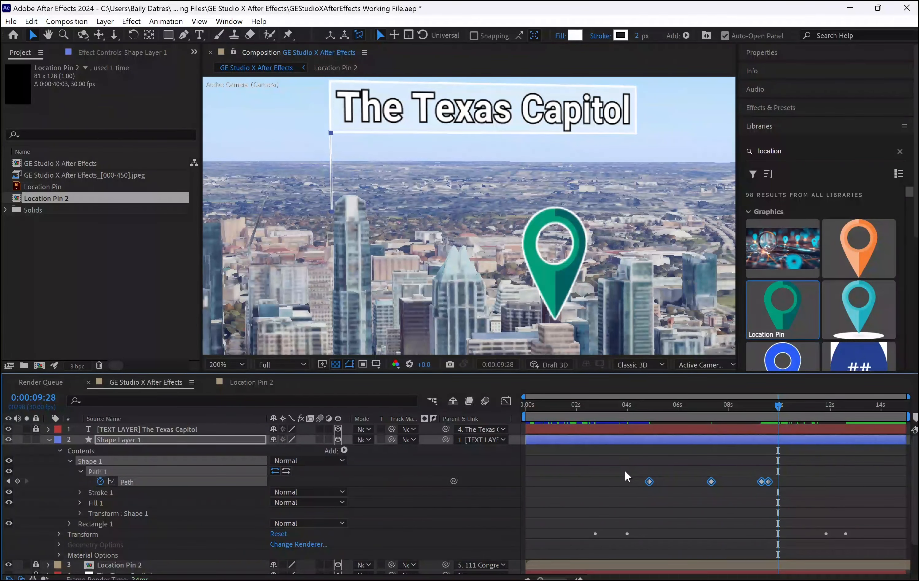
click(604, 482)
click(187, 485)
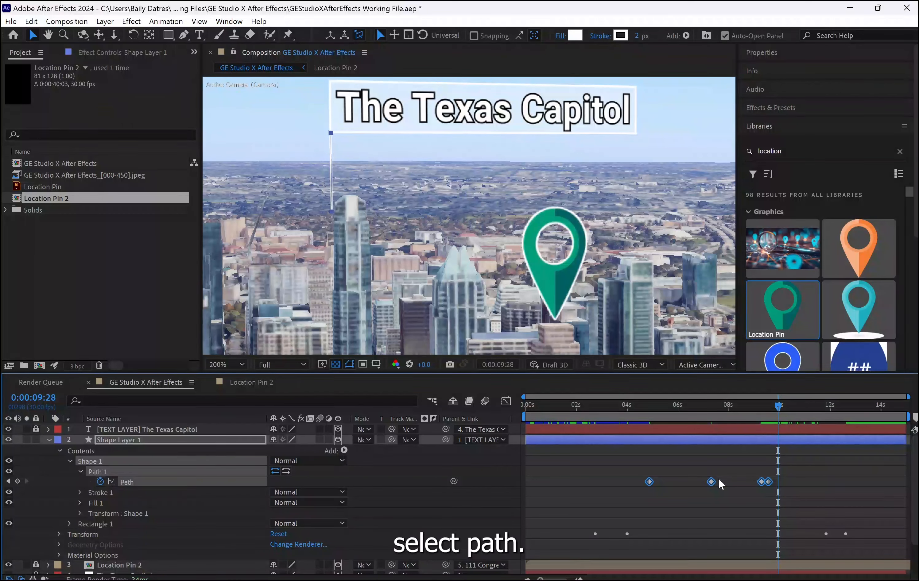
click(784, 481)
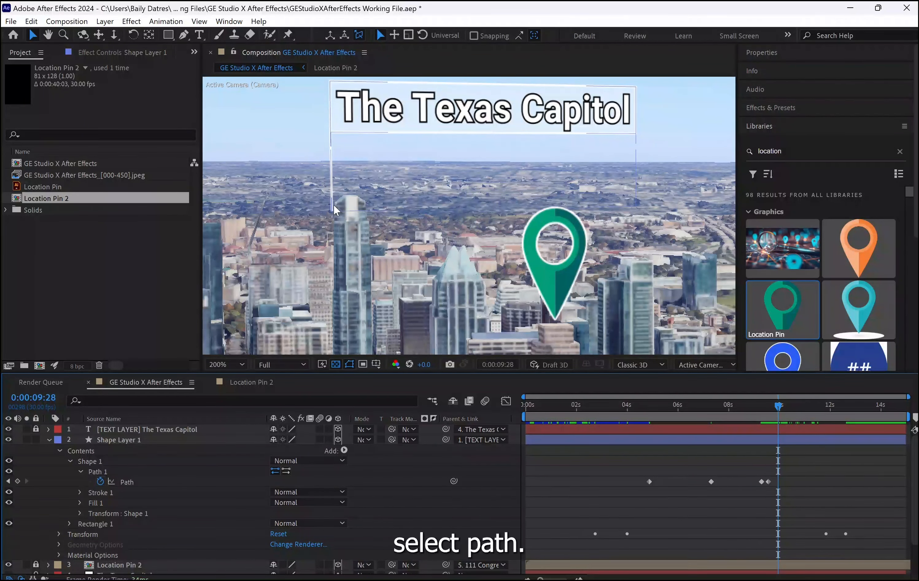
At 0:00:09:28, select the line's Path and lower its bottom endpoint beside the tall building to the Capitol.
click(151, 482)
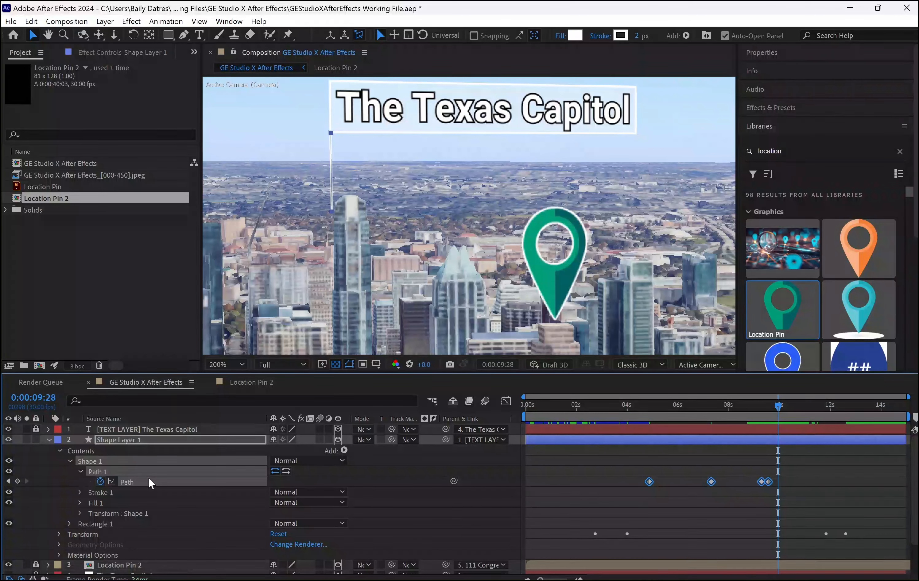
double_click(331, 214)
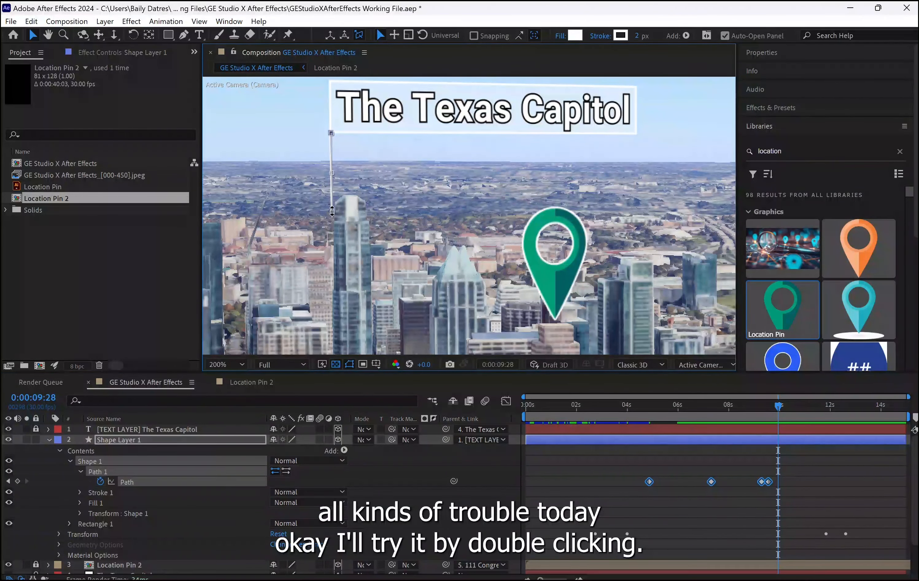
drag(332, 211, 329, 248)
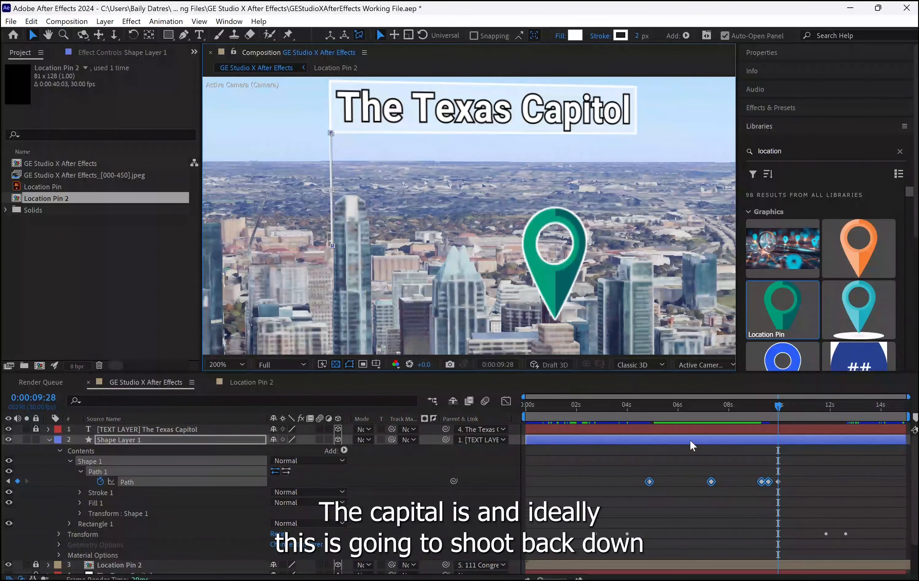
Move the last Path keyframe from 0:00:09:28 to 0:00:09:21, close behind the 0:00:09:17 keyframe.
drag(779, 412, 766, 468)
click(772, 408)
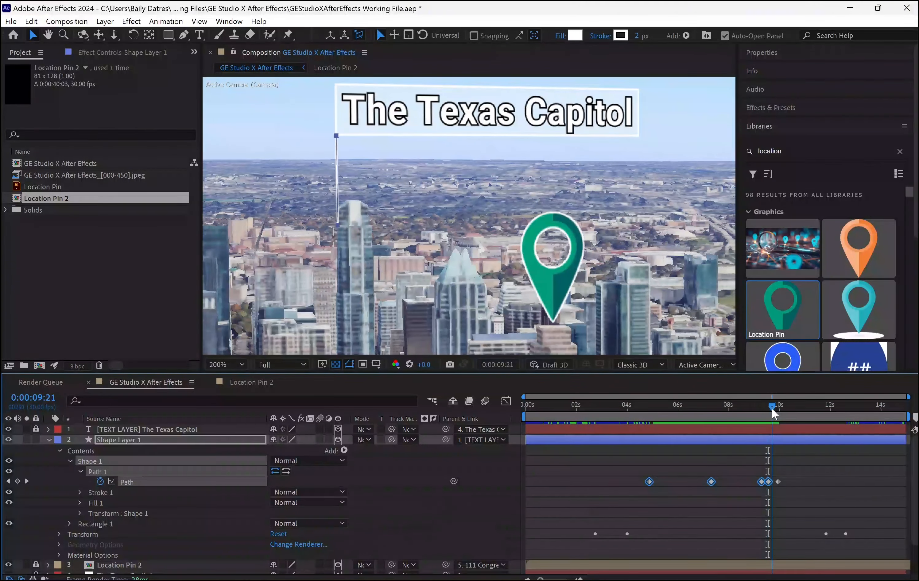
click(767, 482)
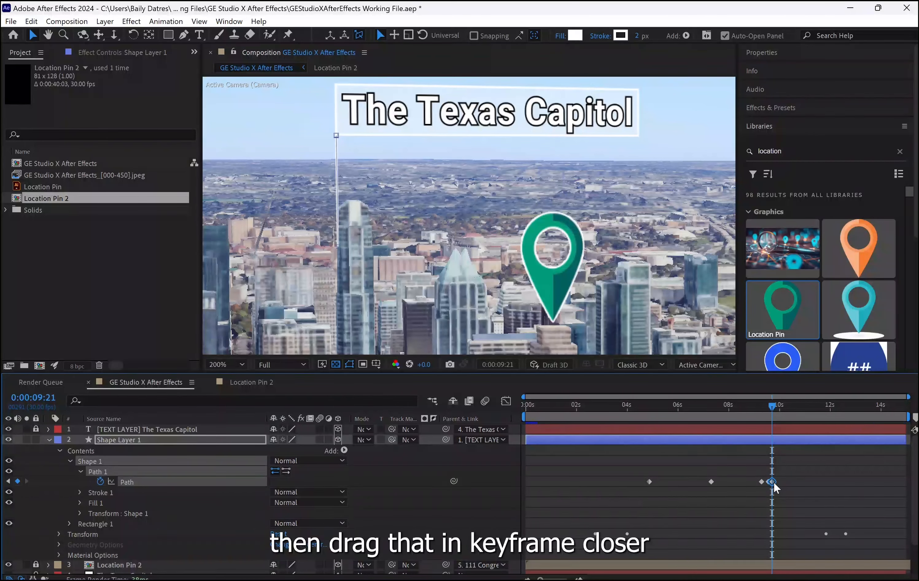
drag(768, 483, 775, 485)
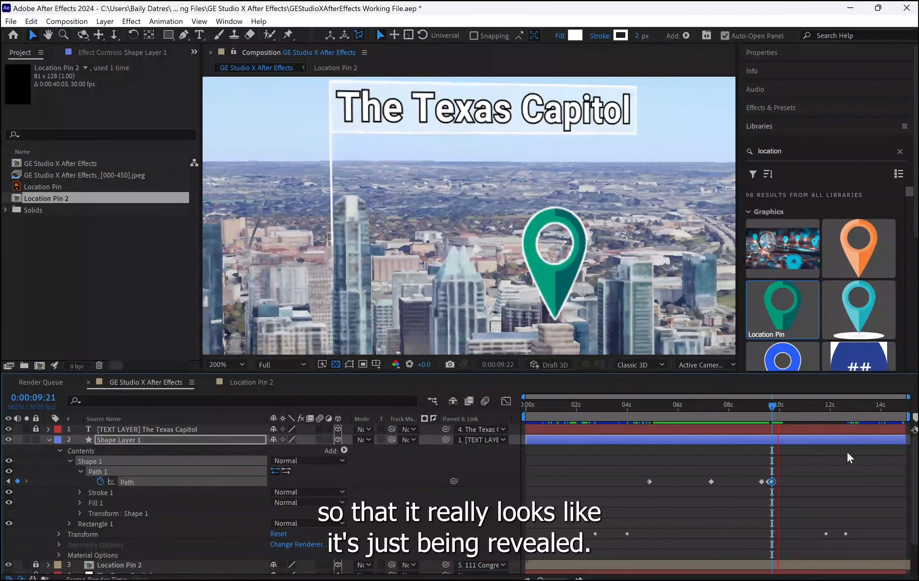
Preview the animation from 0:00:02:19 to check how the callout line passes behind the tall building.
drag(788, 406, 593, 440)
key(space)
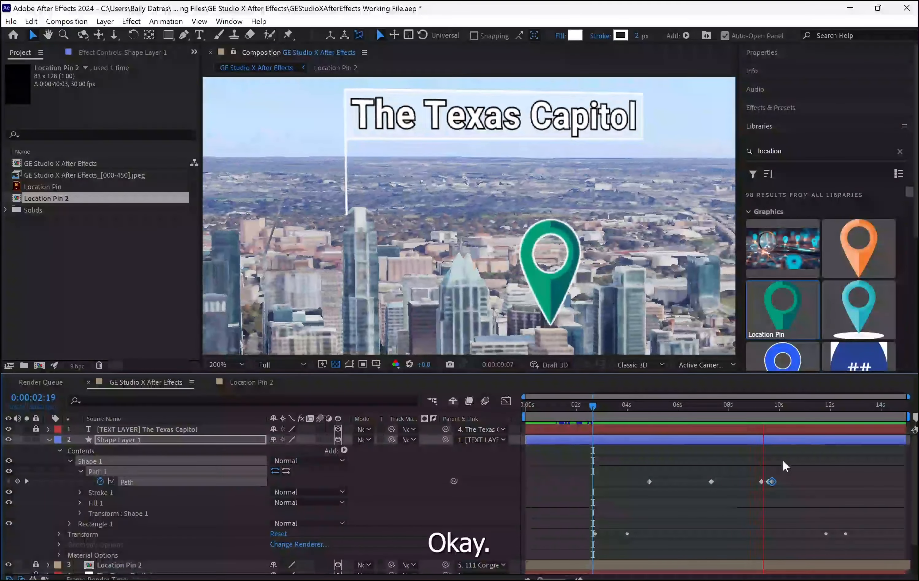
key(space)
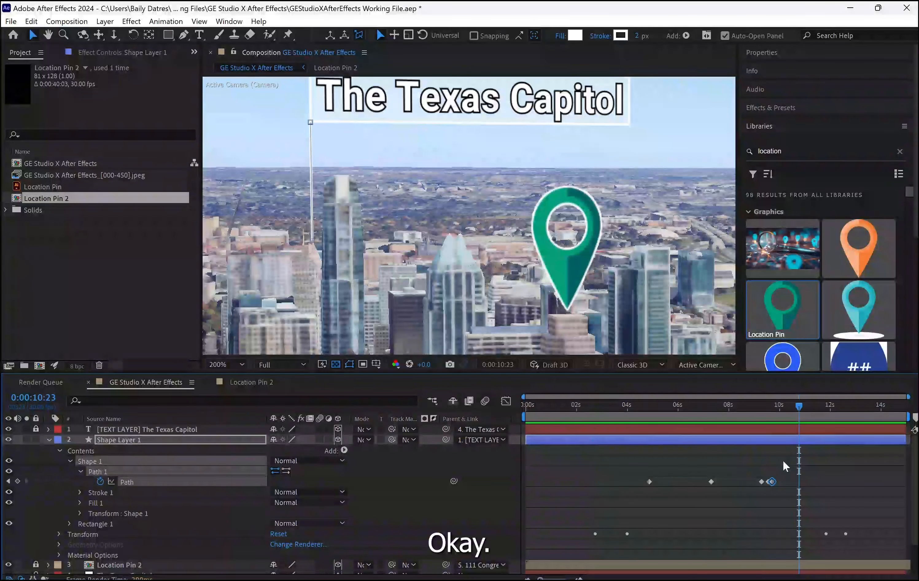
Save the working project file and dismiss the message dialog.
key(ctrl+s)
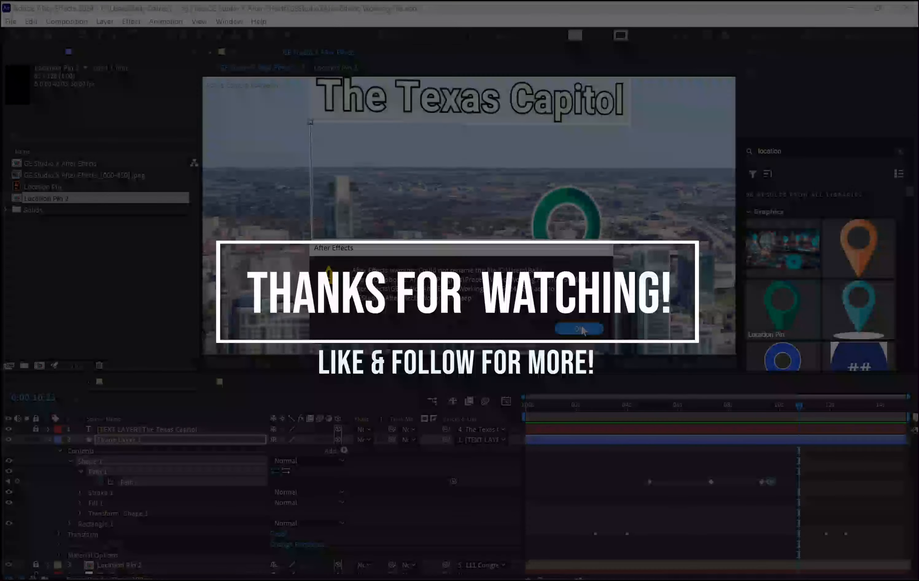
click(581, 329)
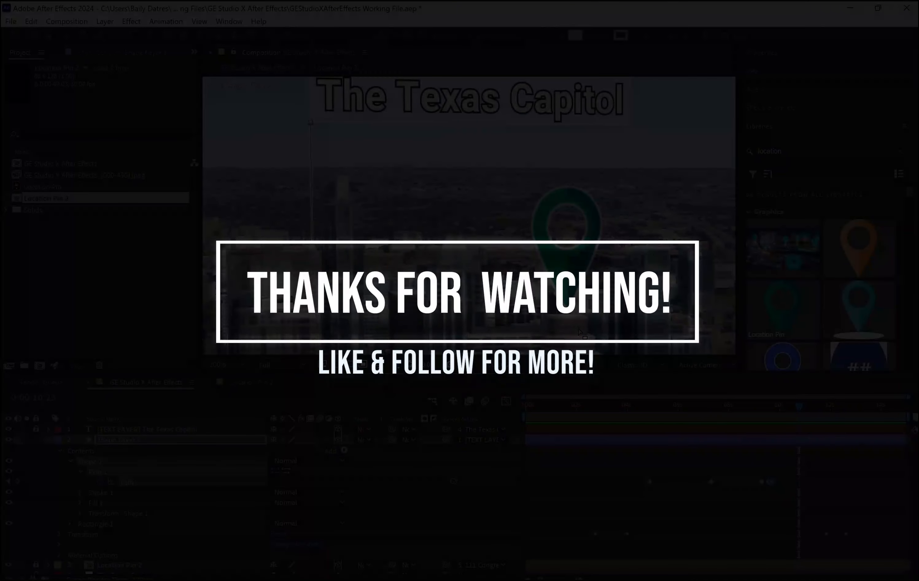